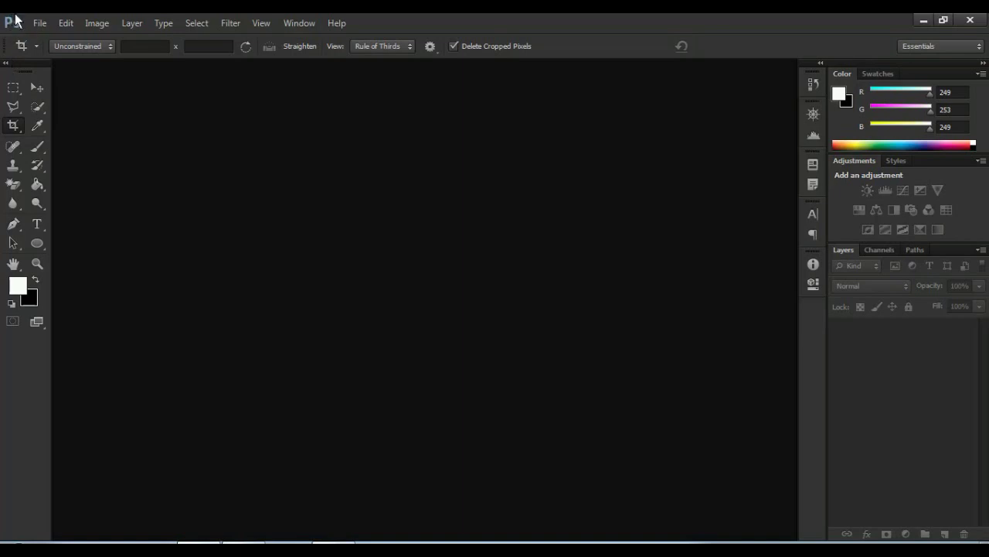
Step: Minimize the empty Photoshop CS6 window so the Windows desktop shows
left_click(924, 20)
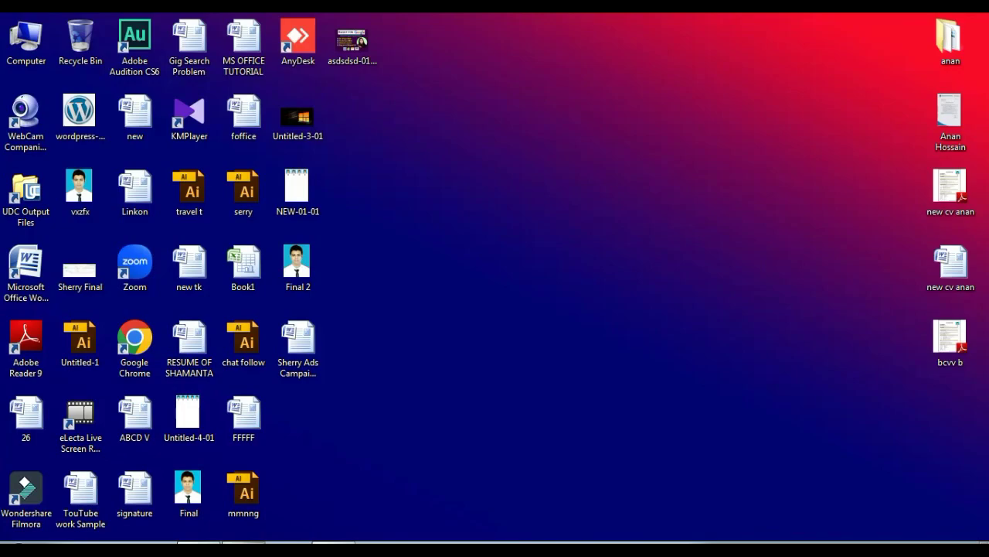
Step: Show Illustrator from the taskbar, minimize it, and restore Photoshop's empty workspace
left_click(243, 542)
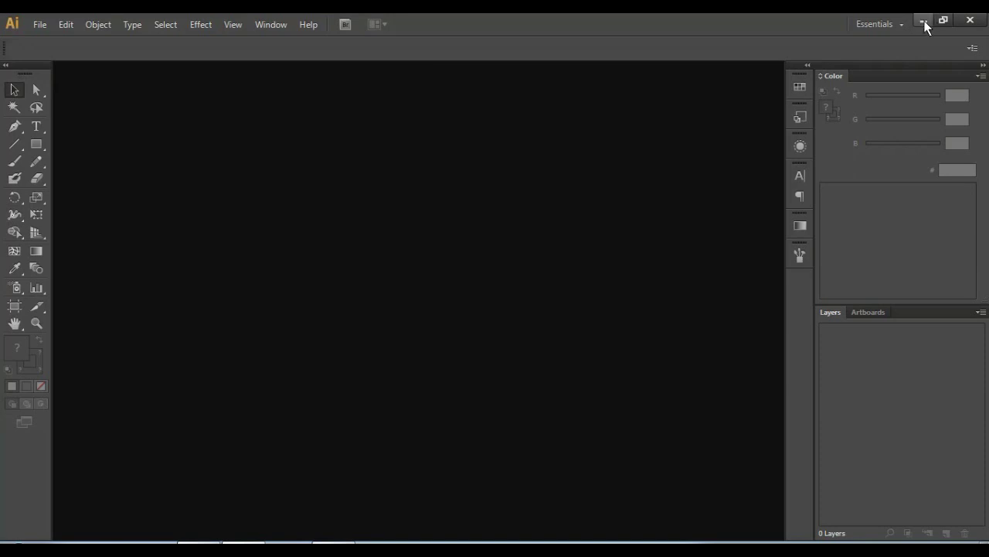
left_click(924, 20)
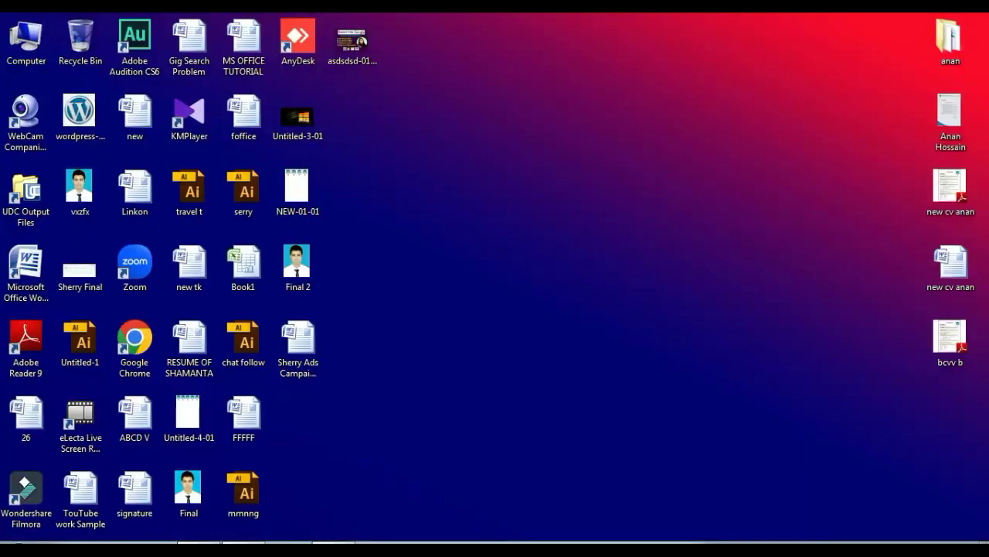
left_click(211, 545)
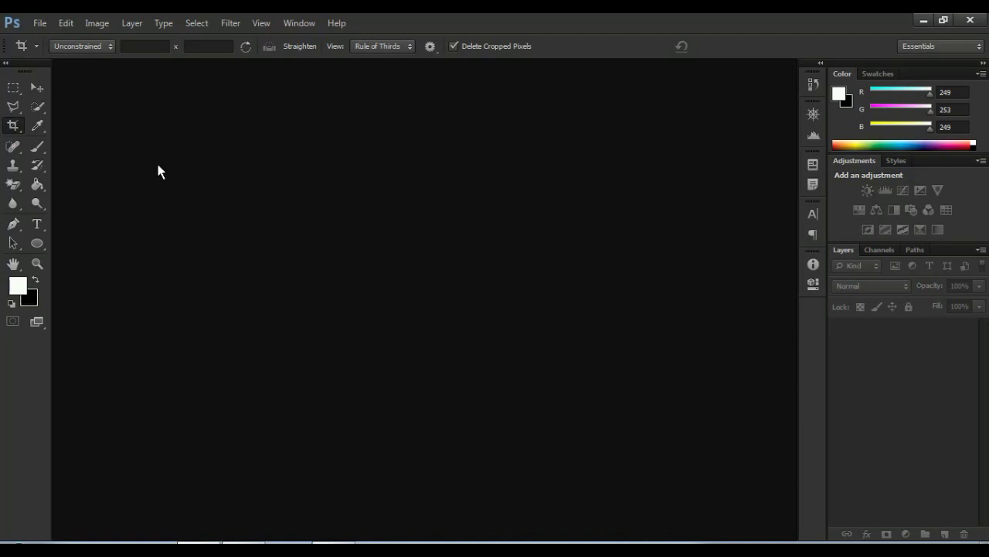
Step: Open handsome-bearded-businessman-rubbing-hands-having-deal.jpg from the Downloads folder
left_click(40, 25)
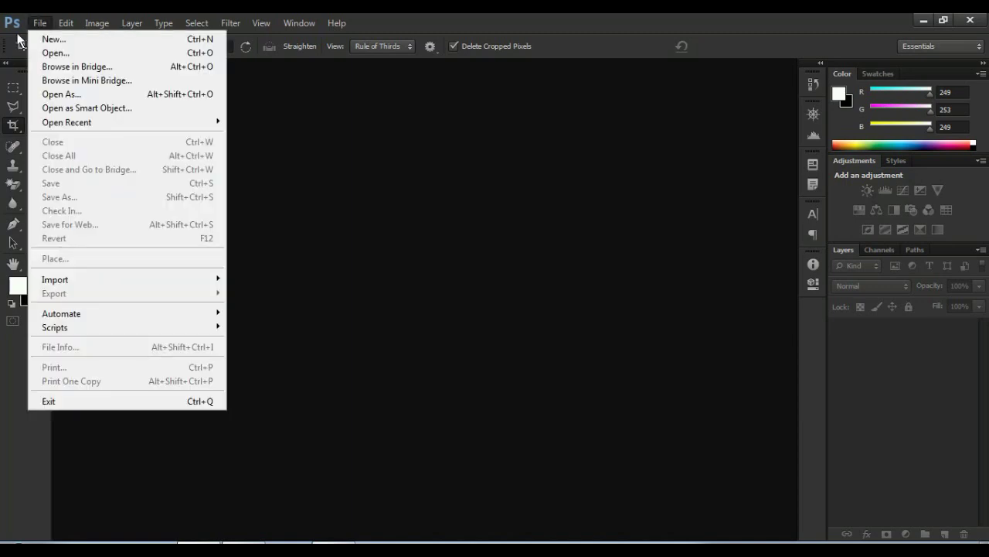
left_click(43, 54)
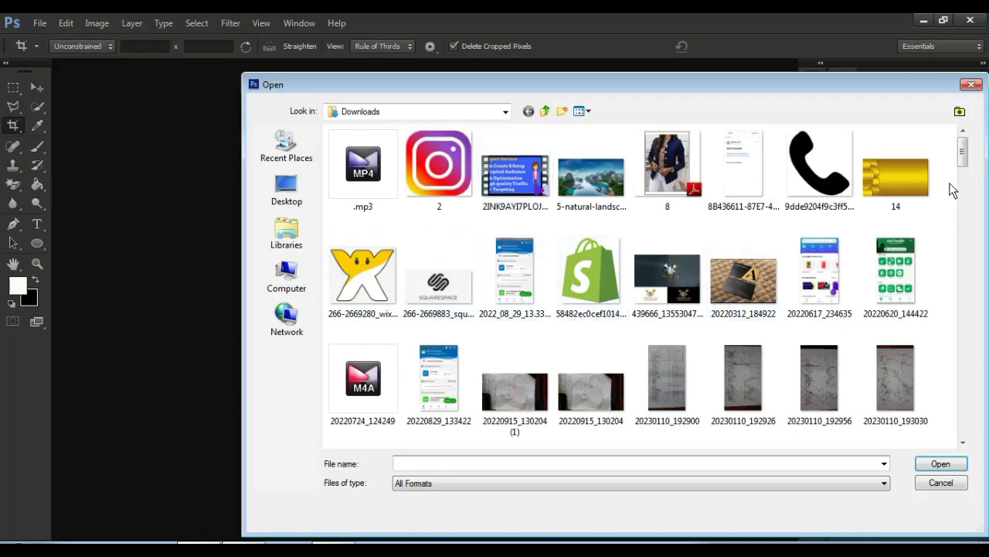
left_click_drag(963, 160, 963, 275)
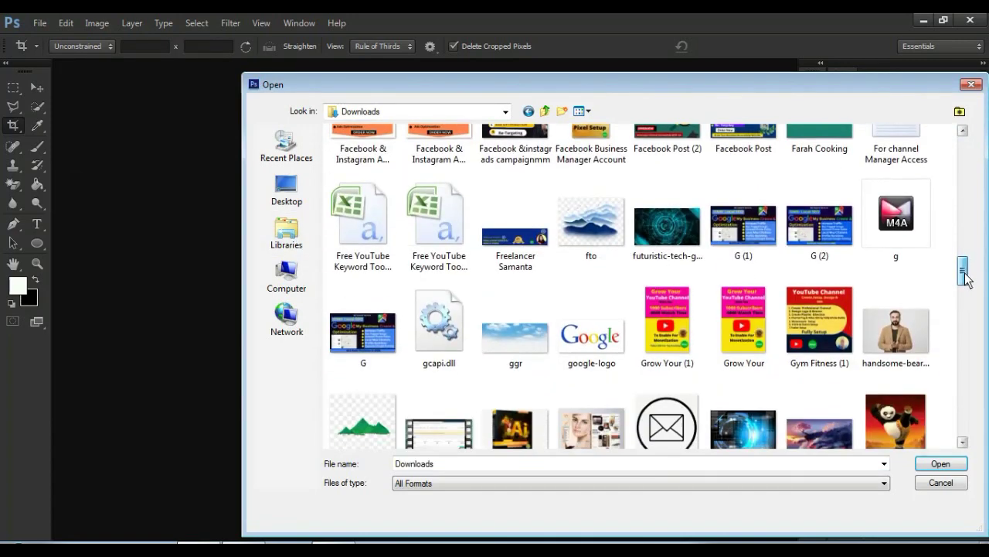
double_click(895, 344)
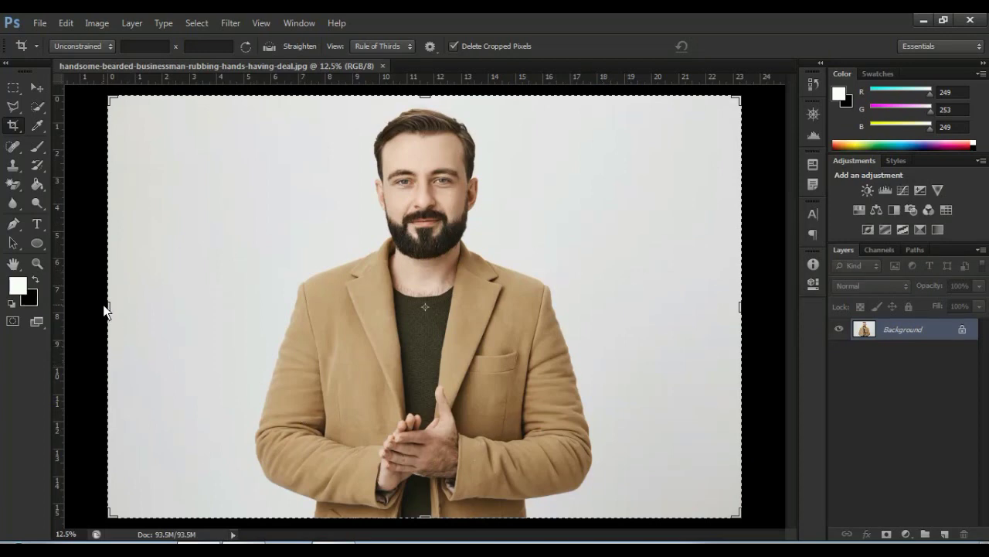
Step: Crop the left, right, bottom and top edges in around the man's head and shoulders
right_click(13, 128)
left_click(84, 124)
mouse_move(106, 310)
left_mouse_down()
mouse_move(185, 357)
mouse_move(214, 391)
left_mouse_up()
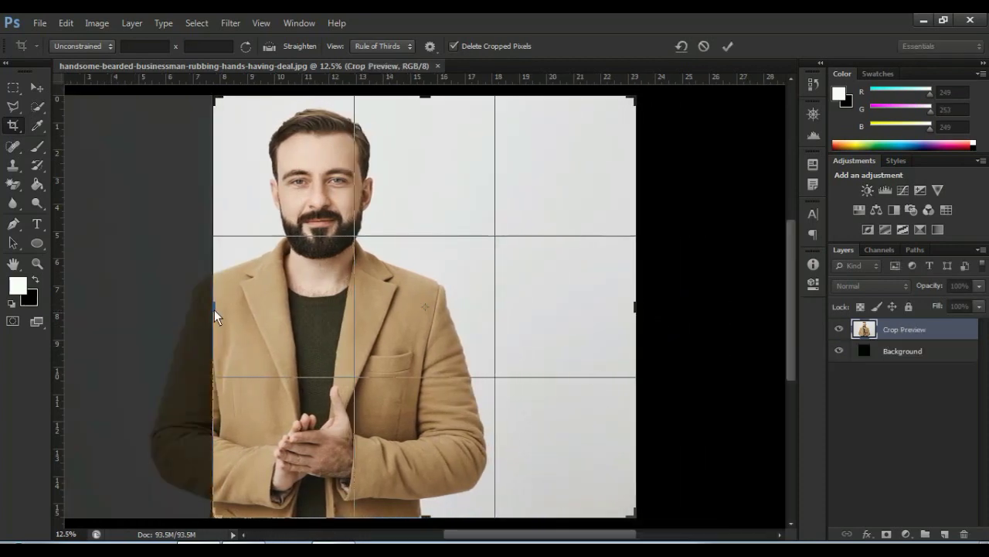
left_click_drag(211, 310, 218, 313)
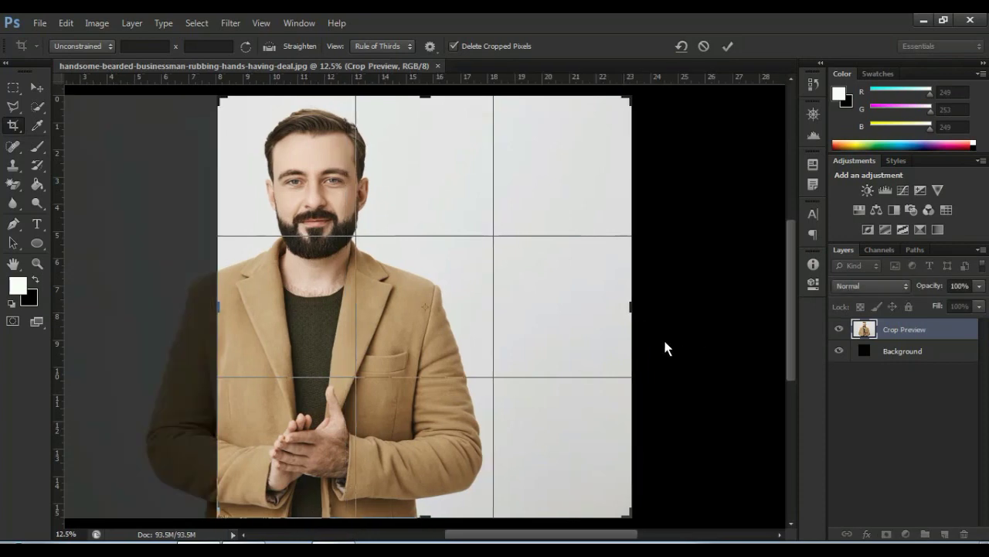
mouse_move(640, 318)
left_mouse_down()
mouse_move(633, 309)
mouse_move(531, 352)
mouse_move(540, 344)
mouse_move(523, 348)
mouse_move(536, 348)
mouse_move(523, 344)
mouse_move(529, 321)
mouse_move(523, 330)
left_mouse_up()
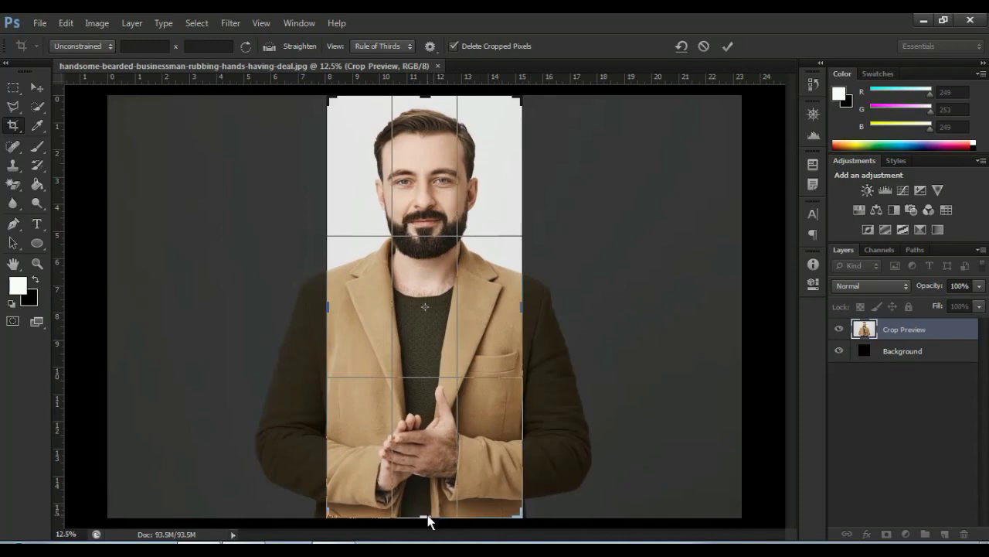
left_click_drag(429, 518, 434, 448)
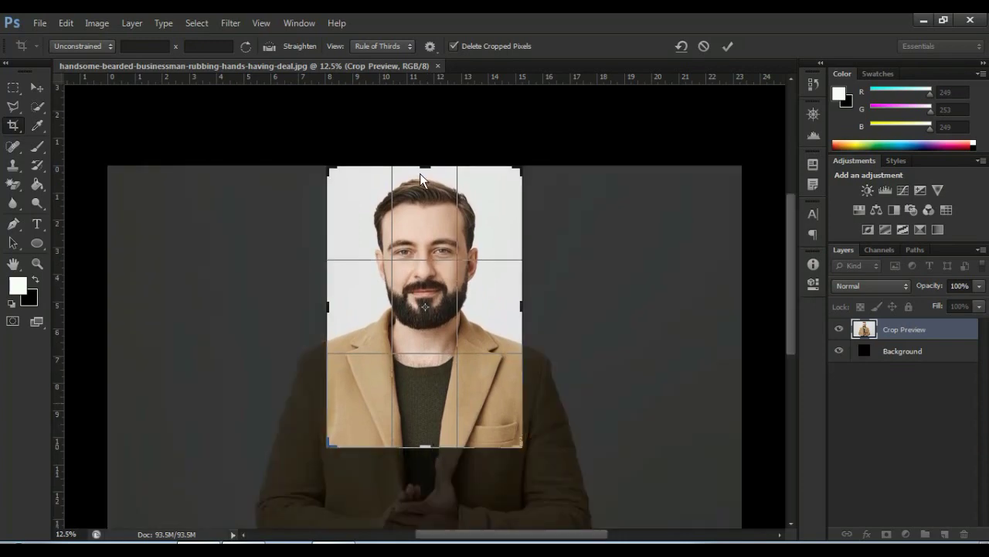
left_click_drag(427, 172, 428, 179)
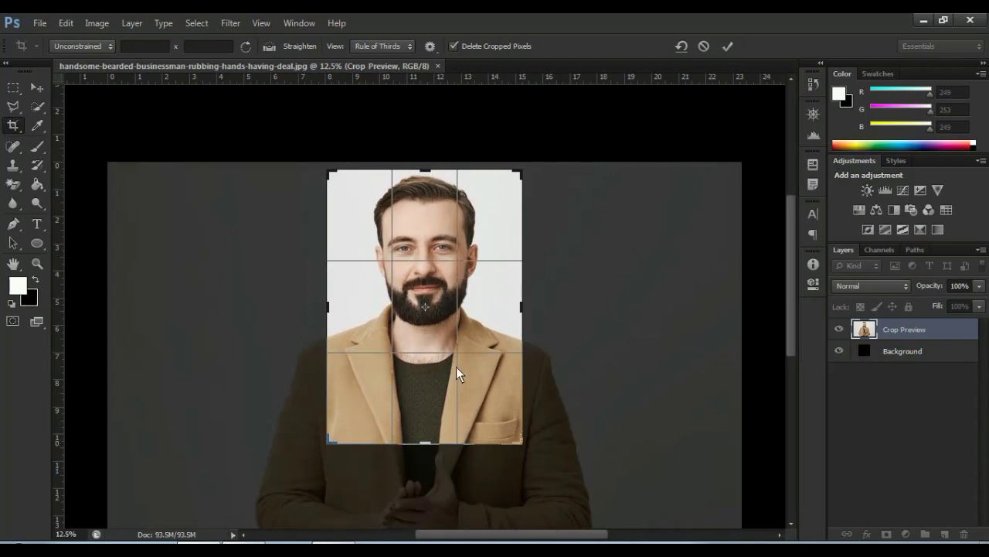
key("Return")
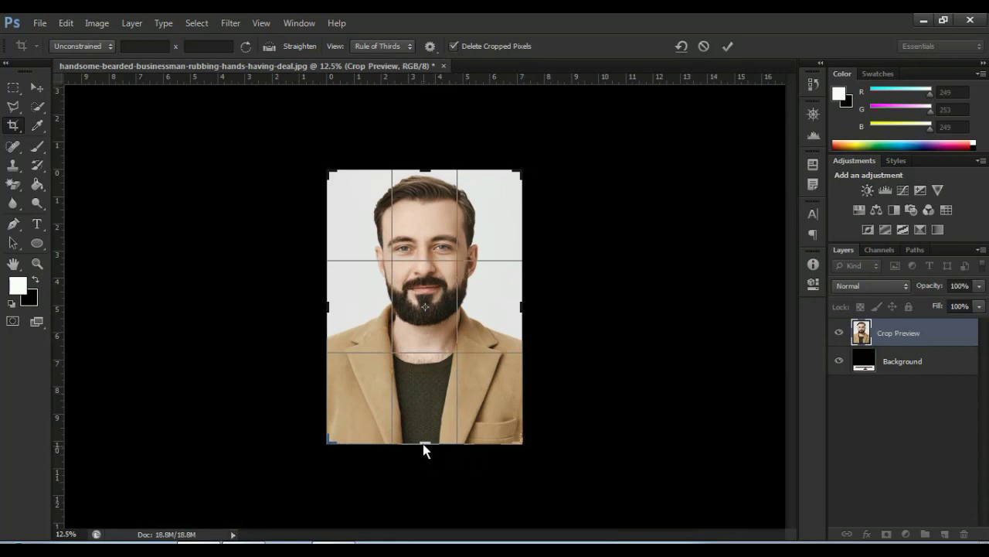
Step: Raise the crop's bottom edge slightly, apply it, and confirm the crop
left_click_drag(423, 445, 423, 440)
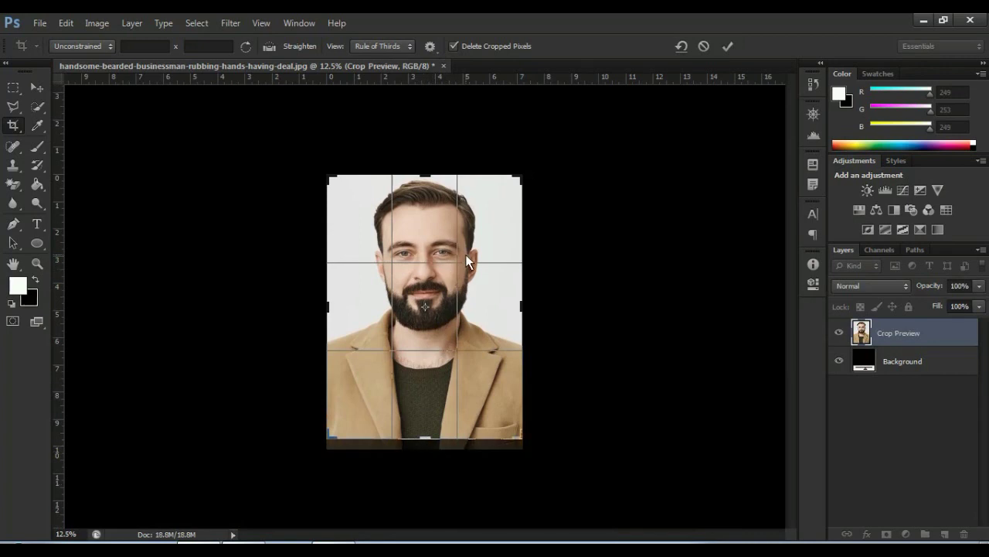
key("Return")
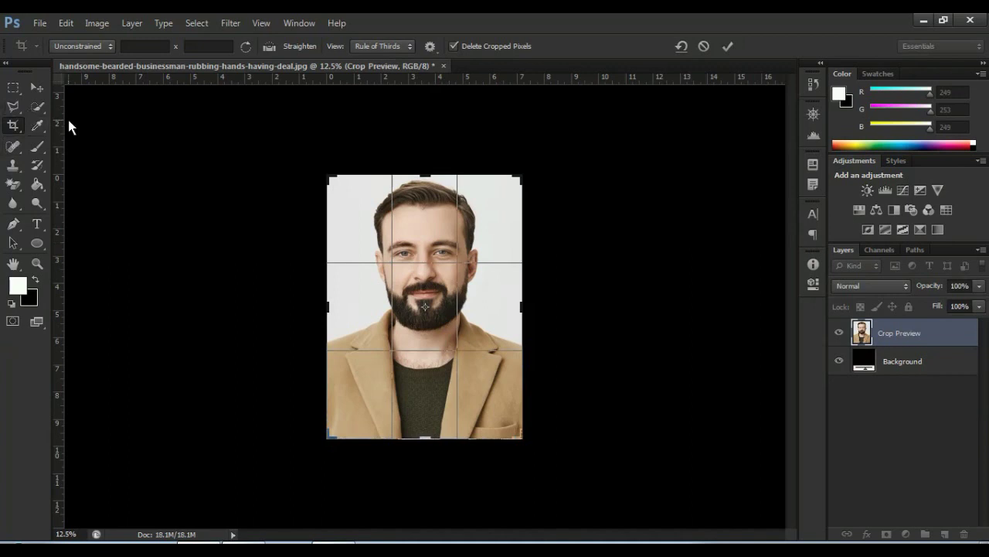
left_click(14, 94)
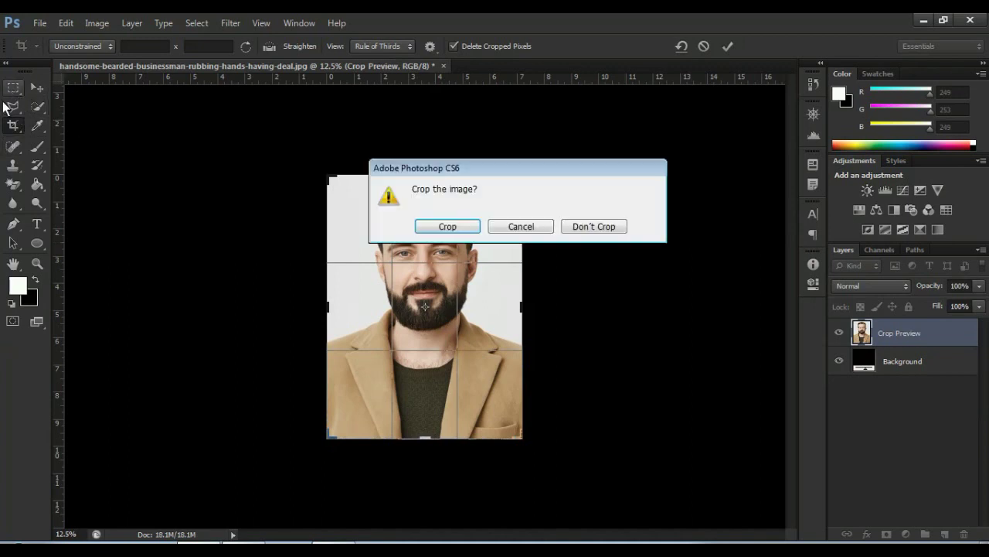
left_click(453, 228)
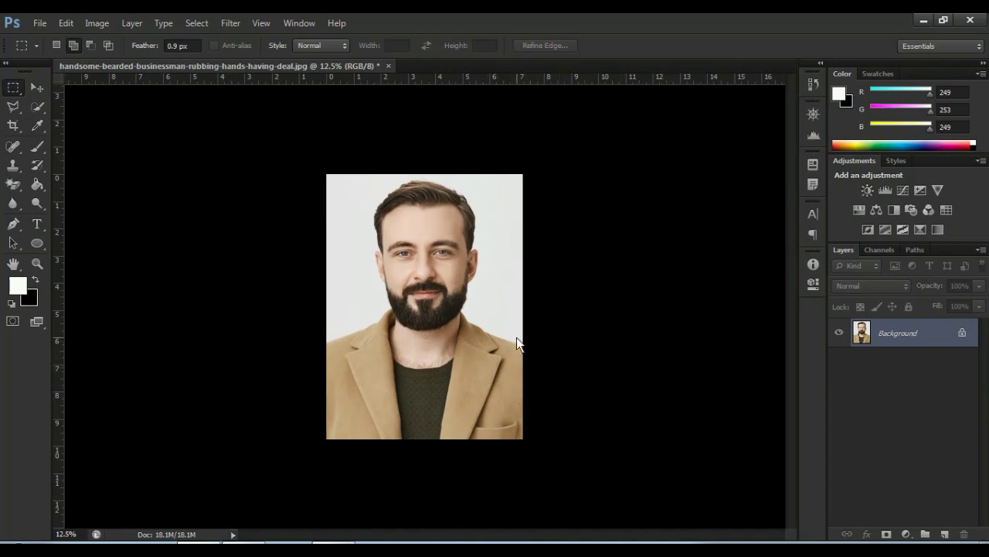
Step: Convert the Background layer to Layer 0 and start a new 1.6 × 2 in, 300 ppi document
double_click(958, 341)
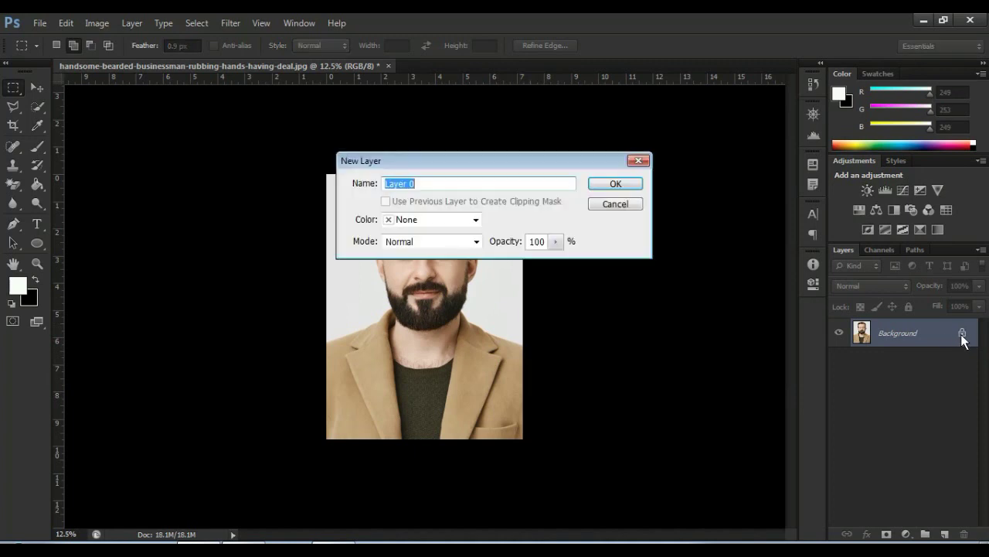
left_click(615, 184)
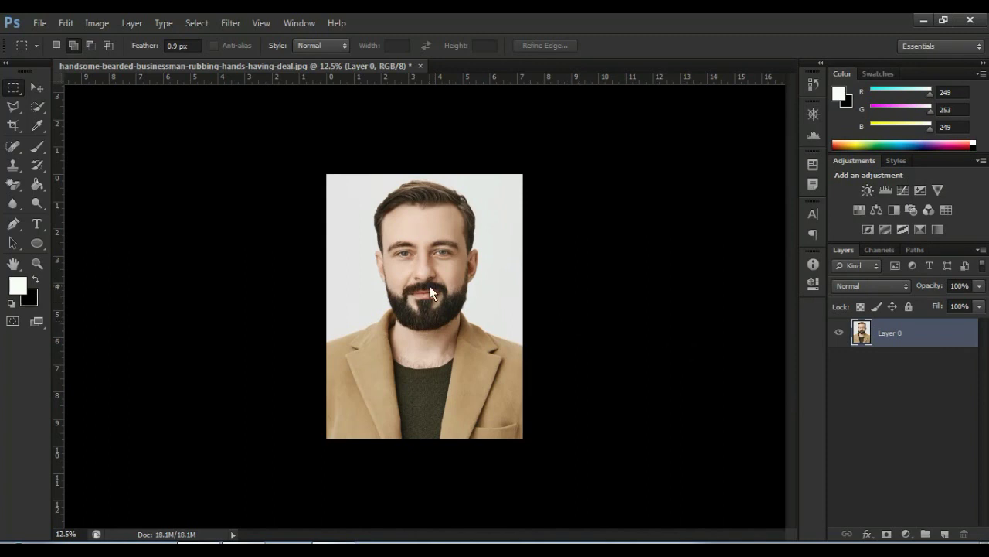
left_click(34, 22)
left_click(46, 37)
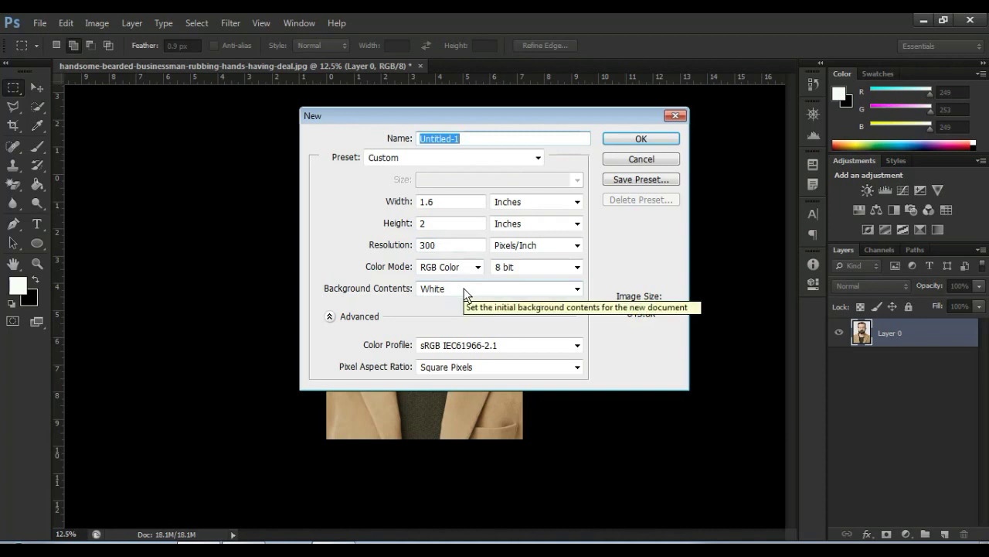
Step: Keep RGB Color mode and create the white 1.6 × 2 inch Untitled-1 document
left_click(477, 267)
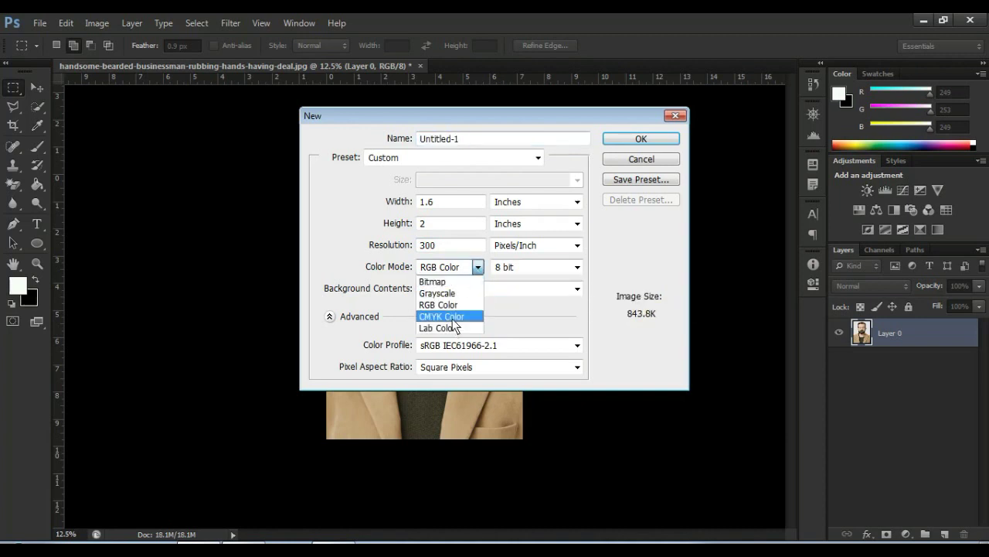
left_click(445, 305)
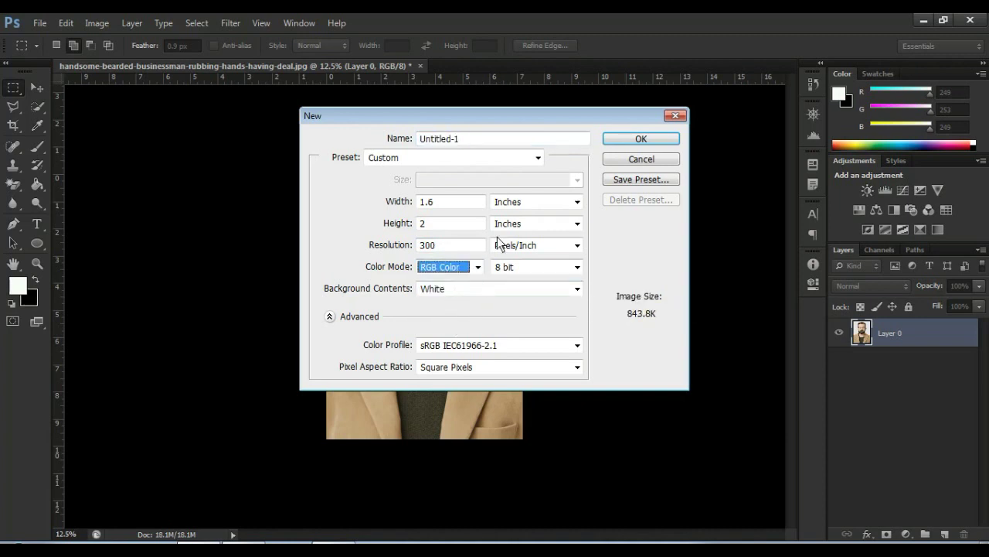
left_click(645, 143)
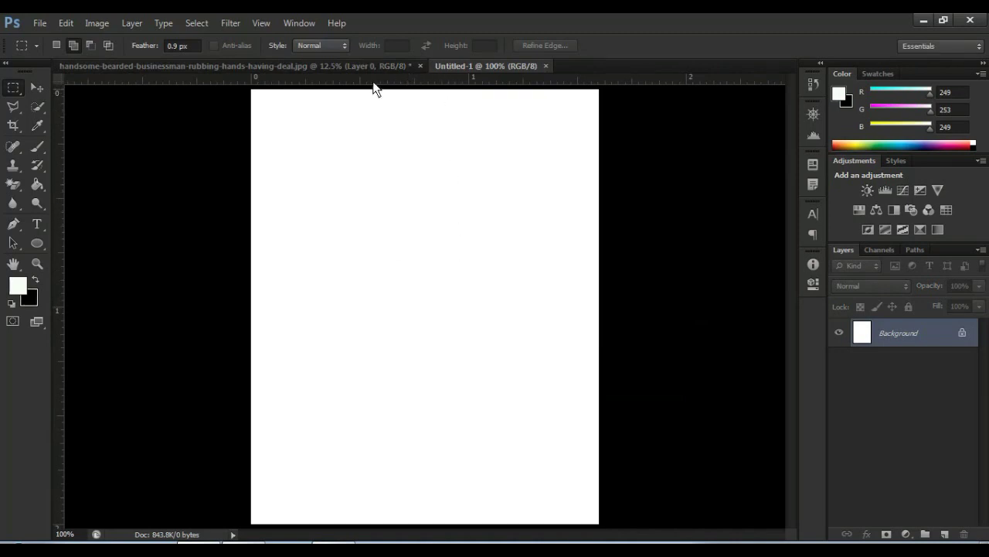
Step: Drag the cropped portrait into Untitled-1 as Layer 1 and zoom out to see its full extent
left_click(339, 66)
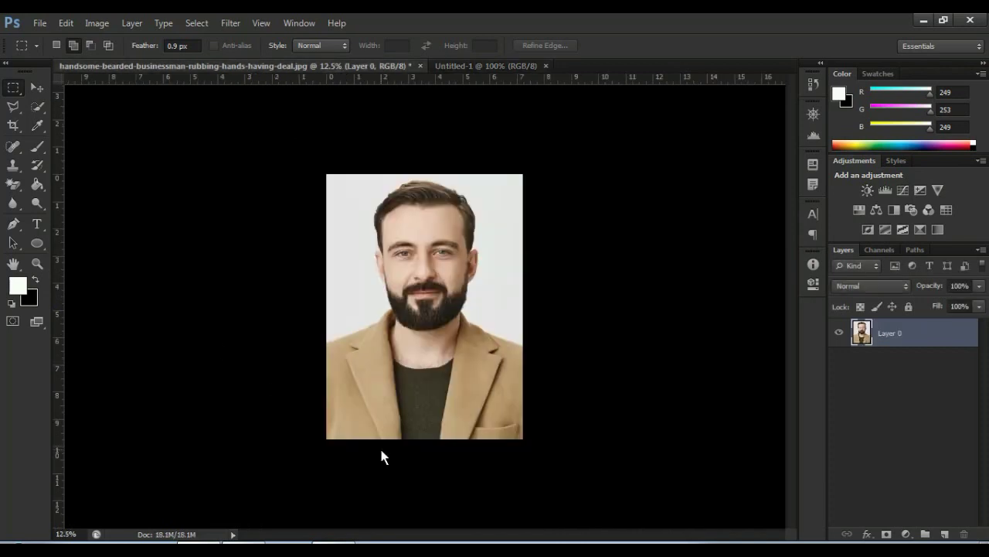
left_click(37, 87)
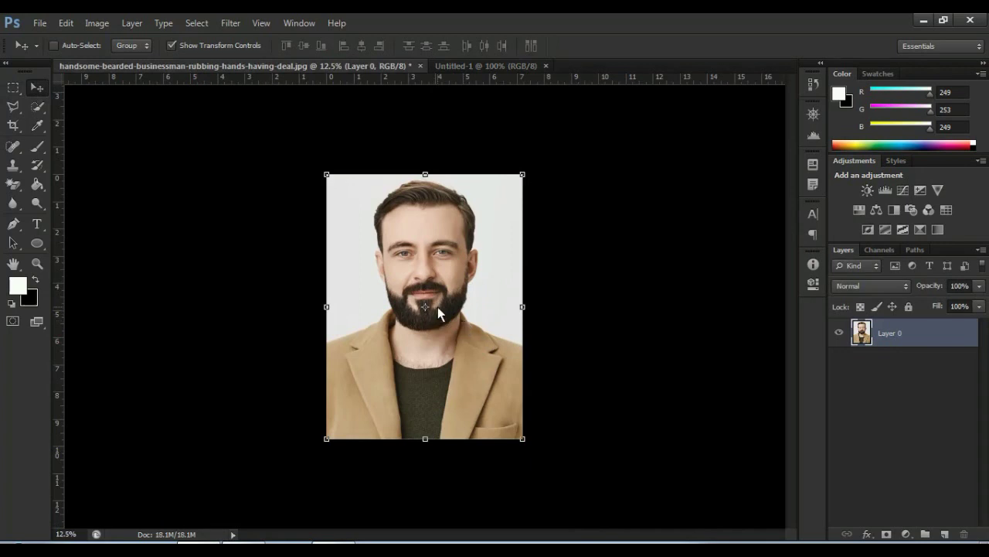
left_click_drag(445, 294, 495, 63)
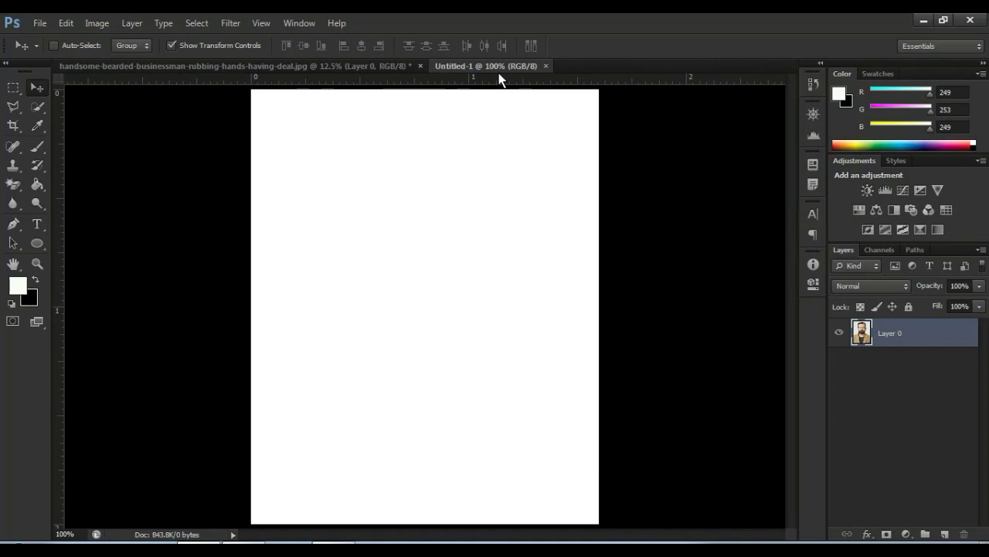
left_click_drag(499, 73, 475, 129)
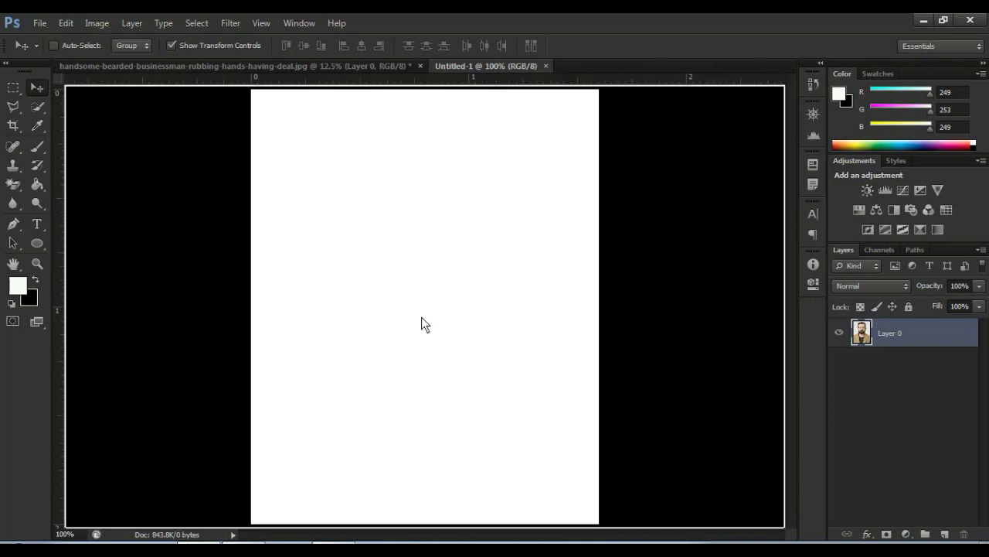
left_click_drag(421, 317, 425, 329)
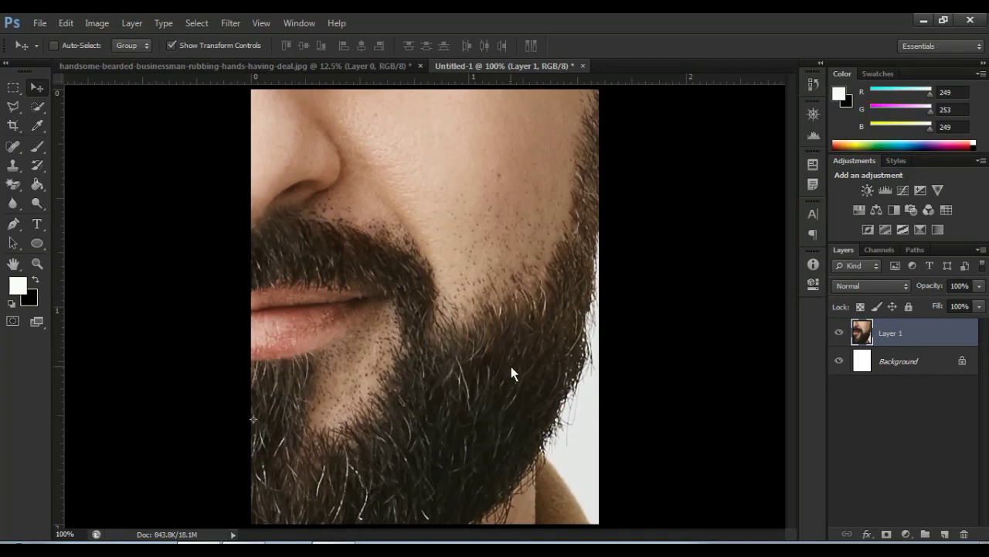
scroll(504, 363, "up", 1, "alt")
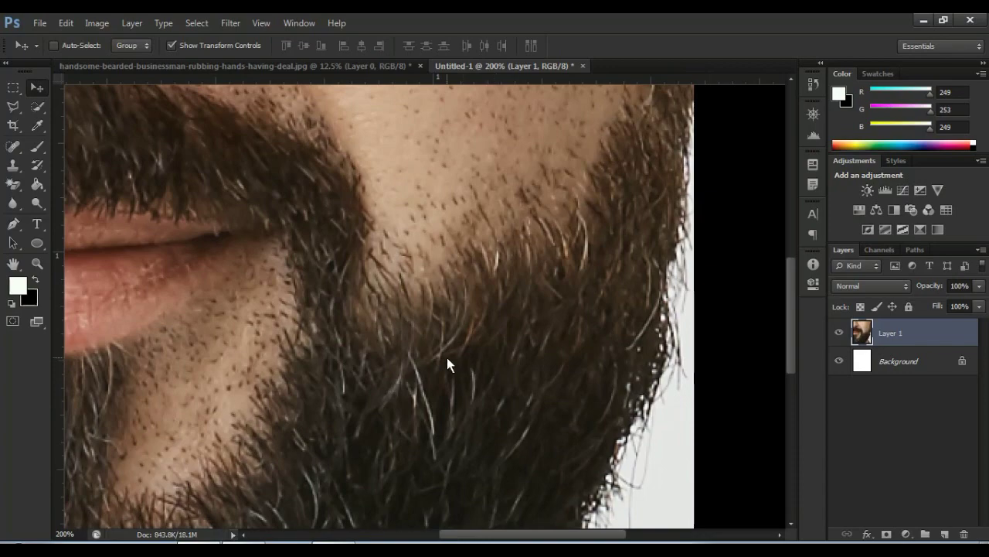
scroll(447, 363, "down", 1, "alt")
scroll(447, 362, "down", 1, "alt")
scroll(433, 357, "down", 1, "alt")
scroll(433, 360, "down", 1, "alt")
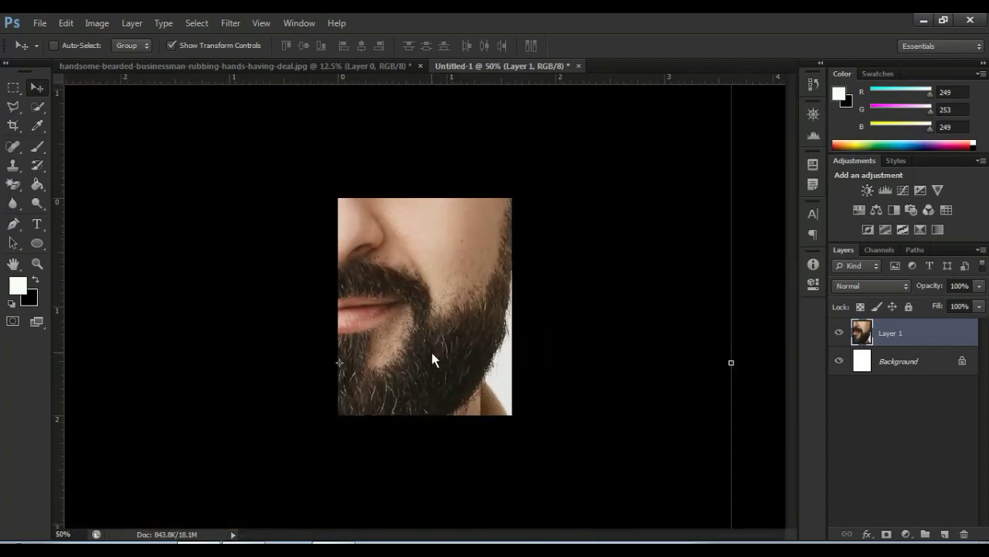
scroll(432, 354, "down", 1, "alt")
scroll(432, 354, "down", 1, "alt")
scroll(431, 352, "down", 1, "alt")
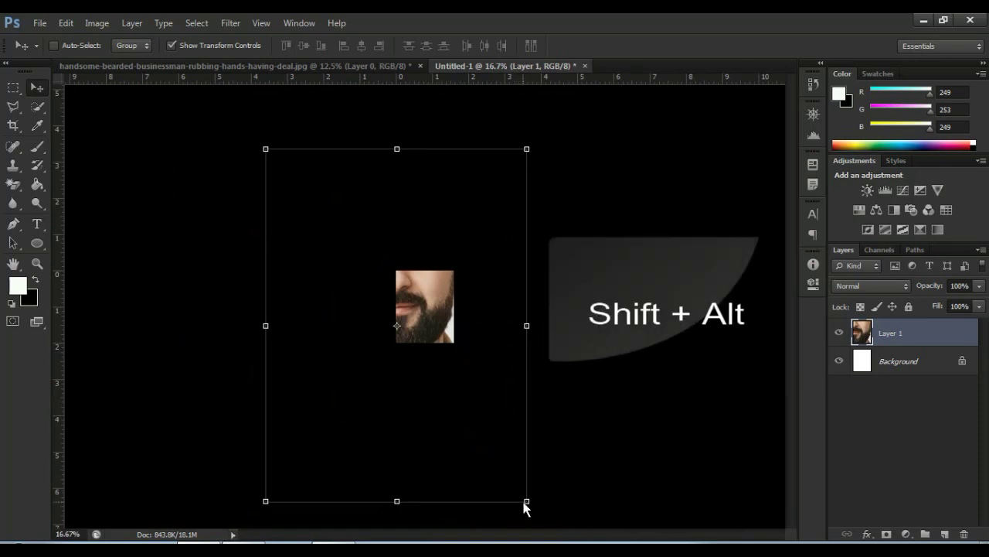
Step: Scale the portrait down evenly and move it to the canvas's top-left corner at 66.7% zoom
mouse_move(526, 501)
left_mouse_down()
mouse_move(449, 378)
mouse_move(420, 357)
left_mouse_up()
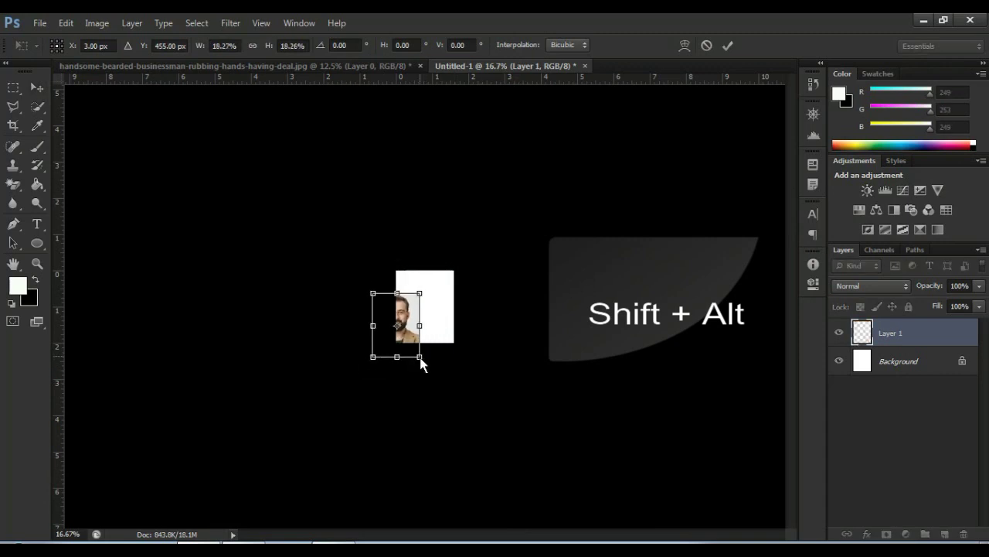
double_click(405, 316)
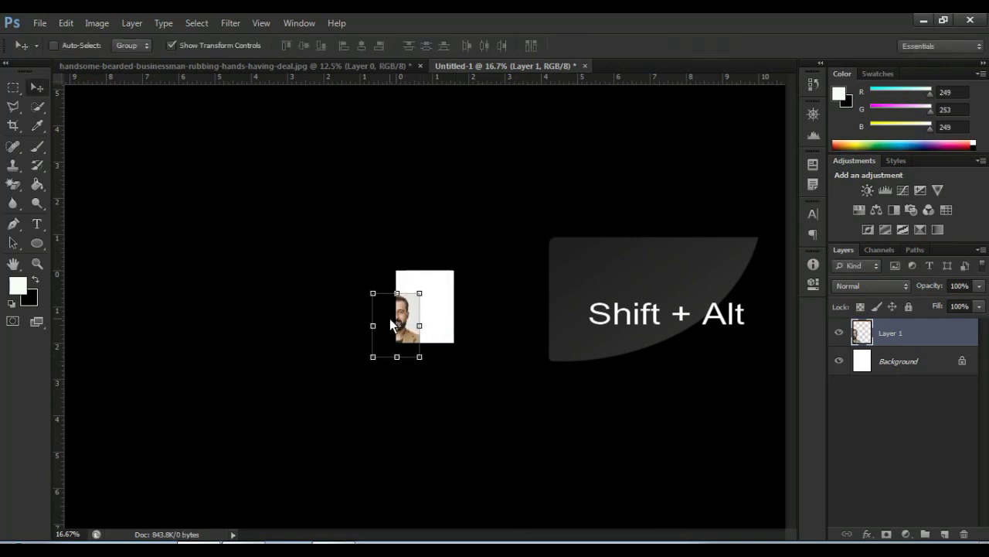
left_click_drag(405, 315, 420, 303)
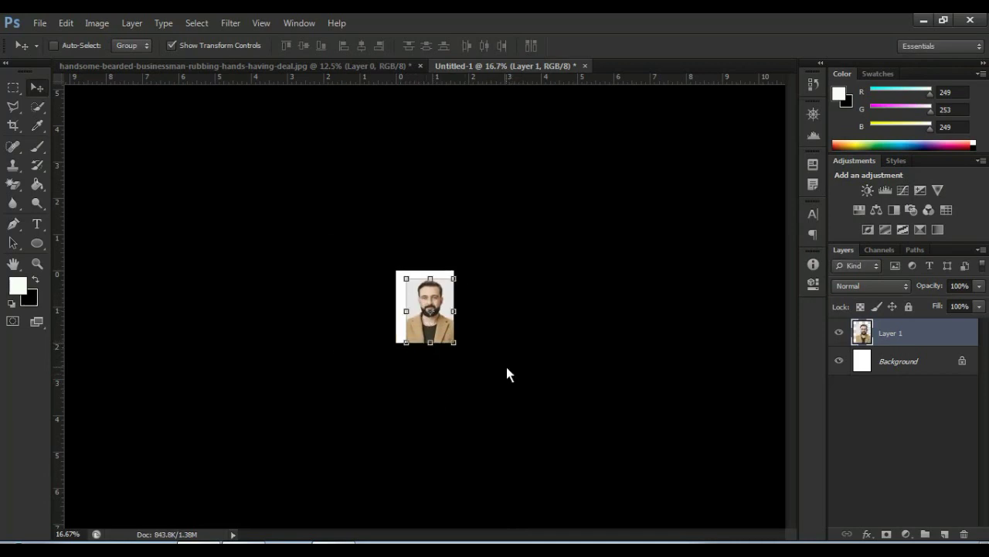
key("m")
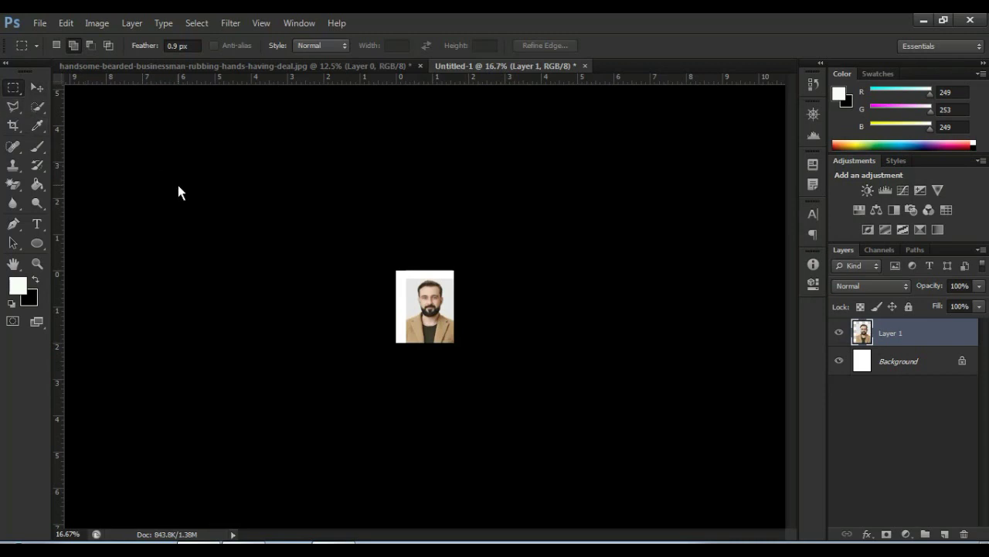
key("ctrl+plus")
key("ctrl+plus")
key("ctrl+plus")
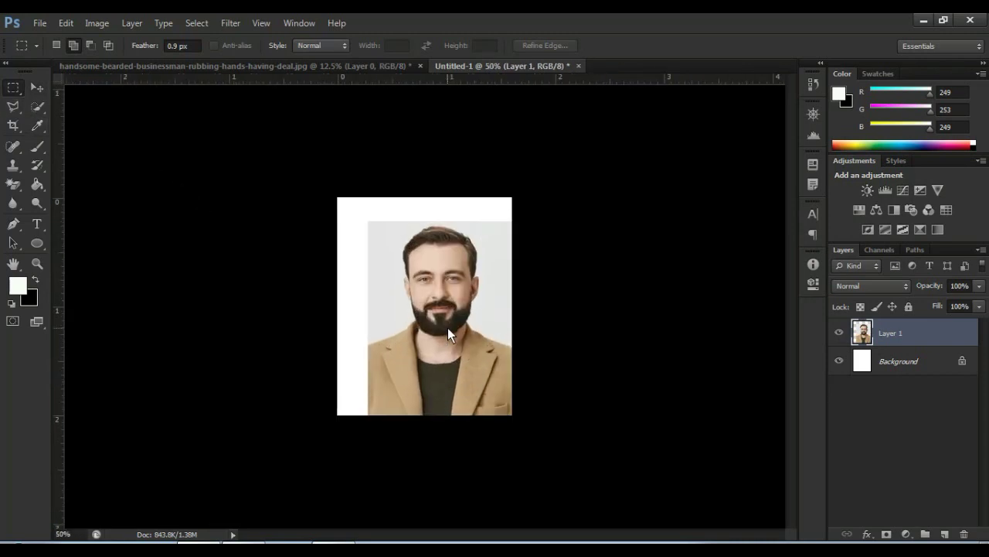
key("ctrl+plus")
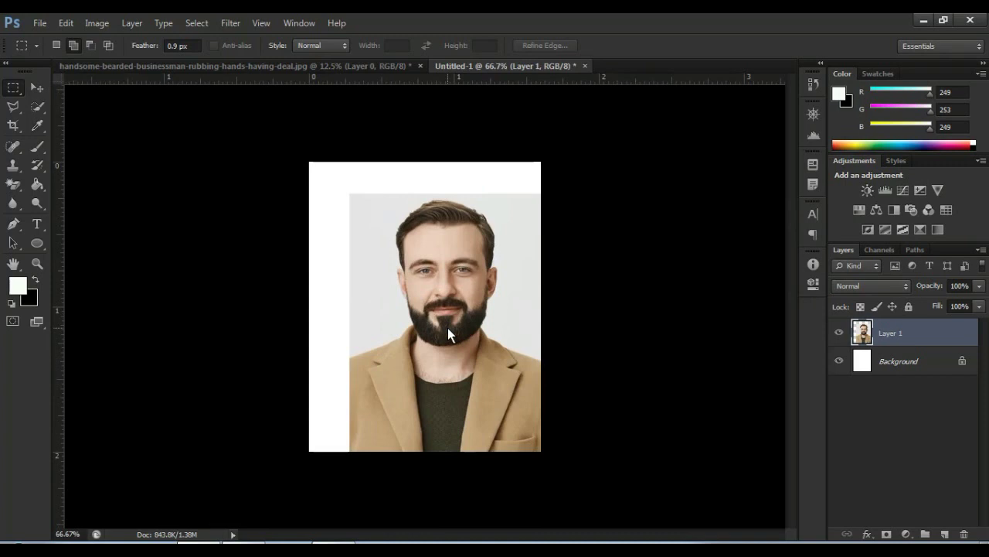
key("ctrl+plus")
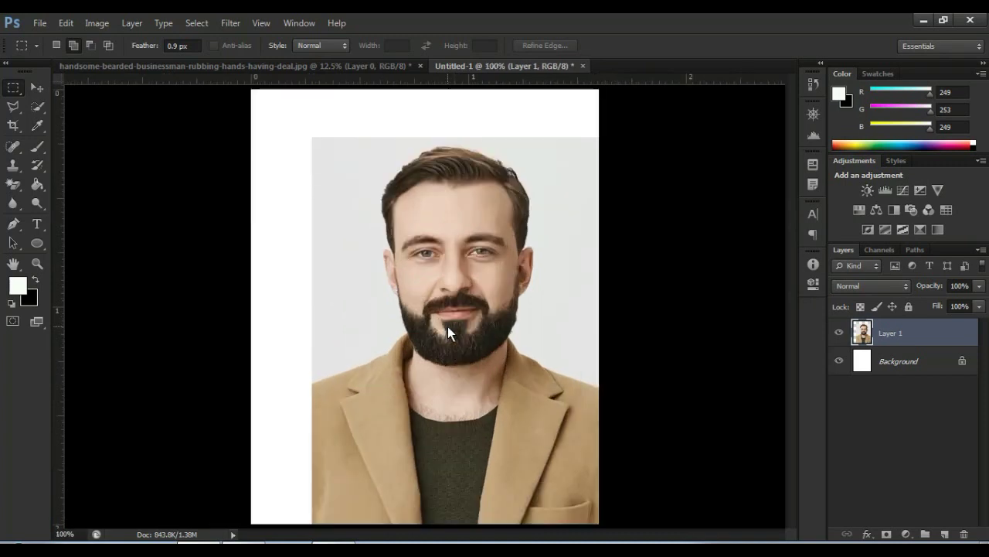
key("ctrl+minus")
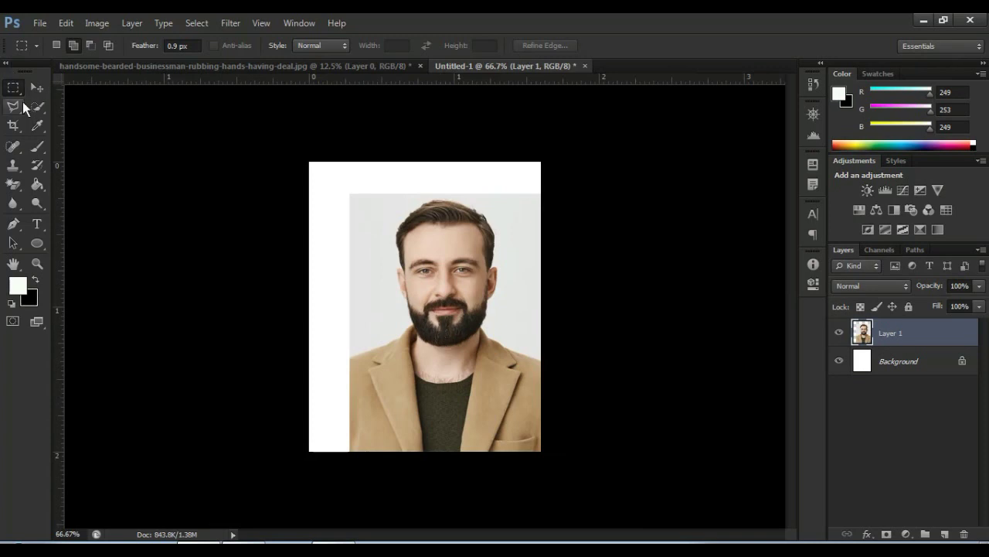
left_click(36, 87)
left_click_drag(512, 317, 474, 289)
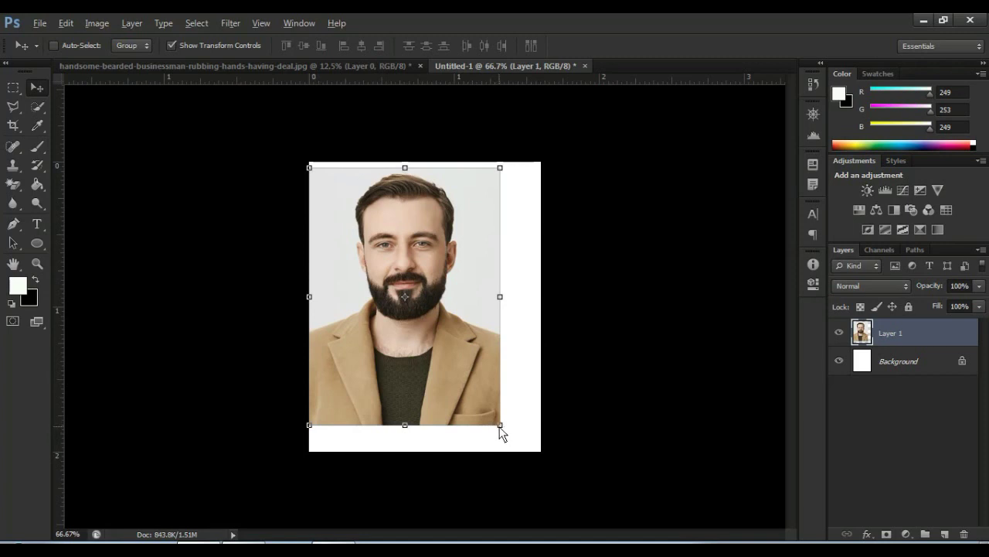
Step: Enlarge the portrait slightly and nudge it into line with the canvas edges
left_click_drag(499, 426, 523, 453)
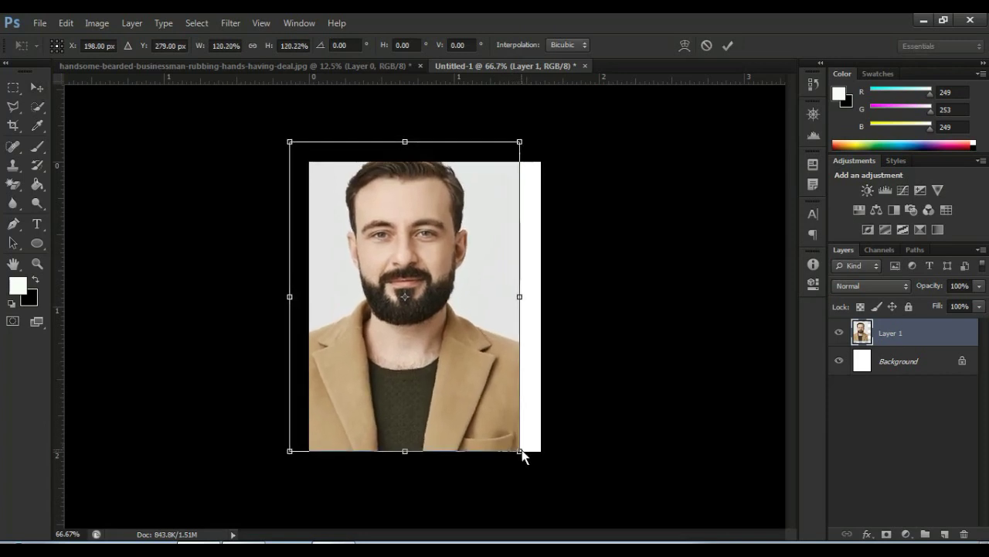
left_click_drag(484, 400, 501, 411)
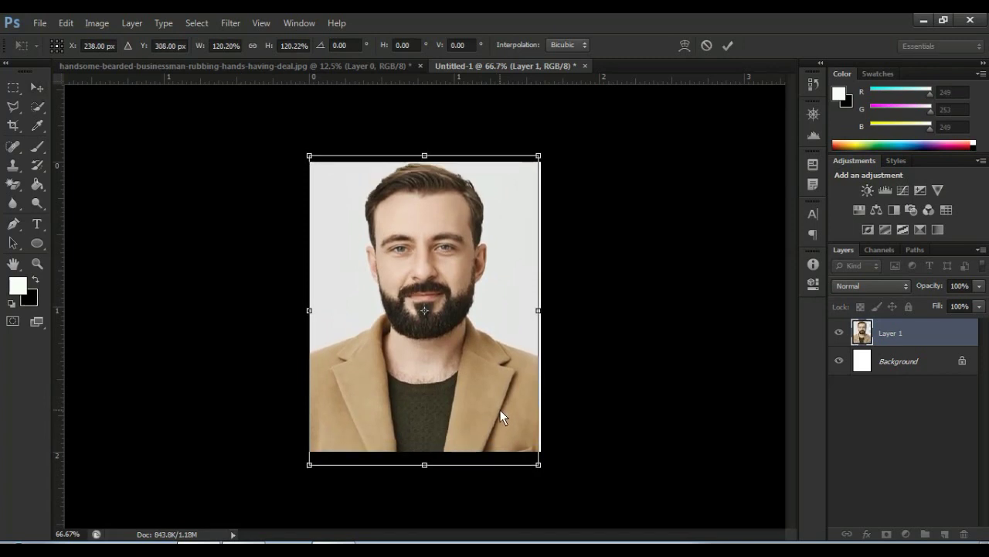
key("Down")
key("Down")
key("Down")
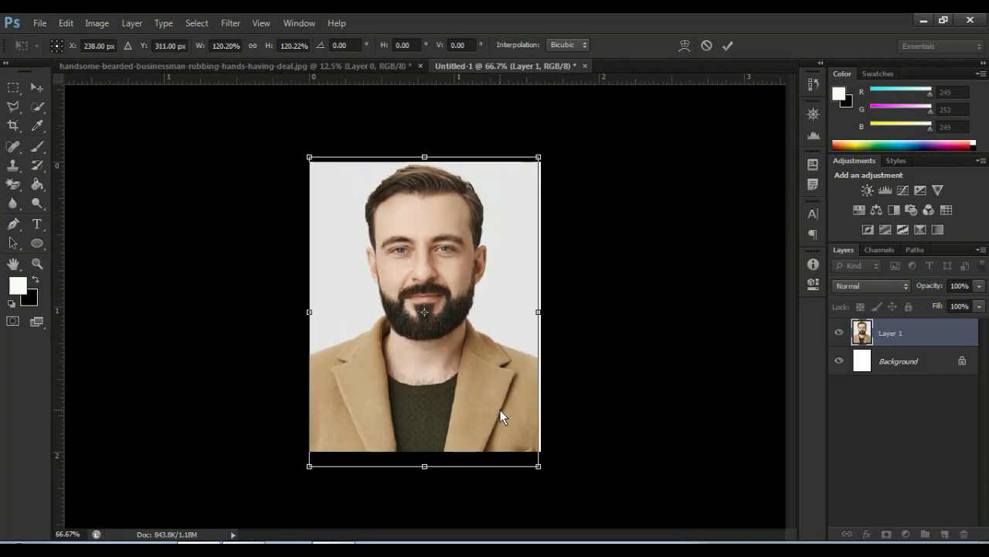
key("Down")
key("Down")
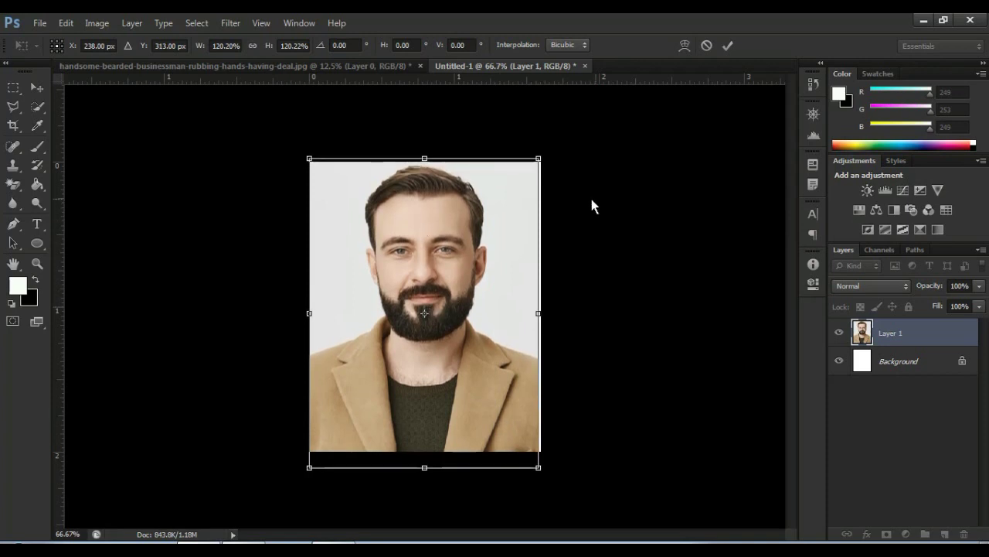
key("Up")
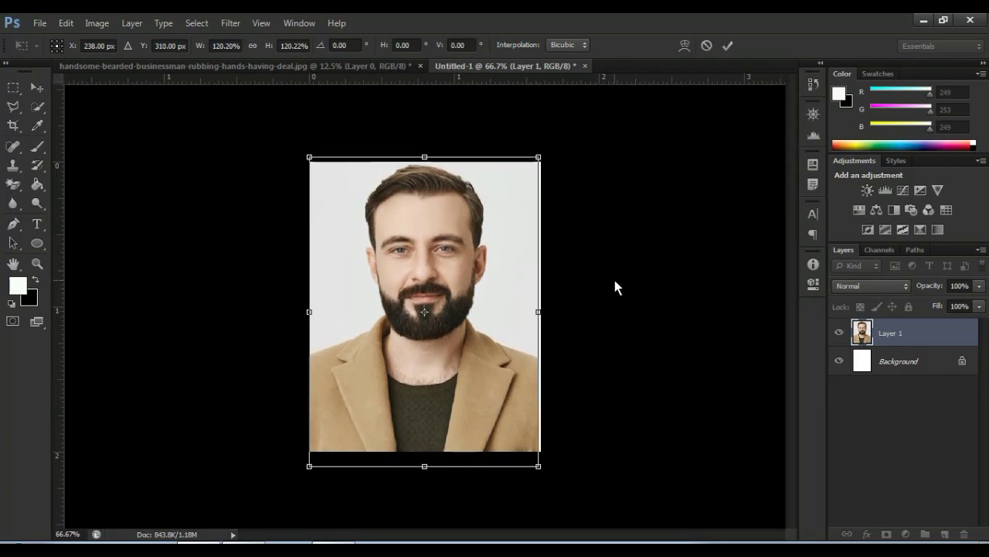
key("Up")
key("Up")
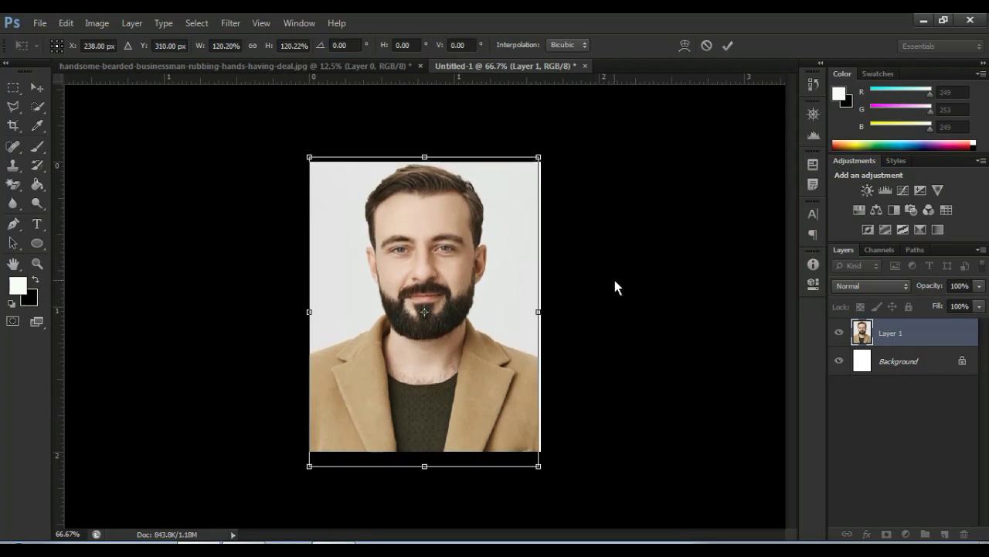
key("Down")
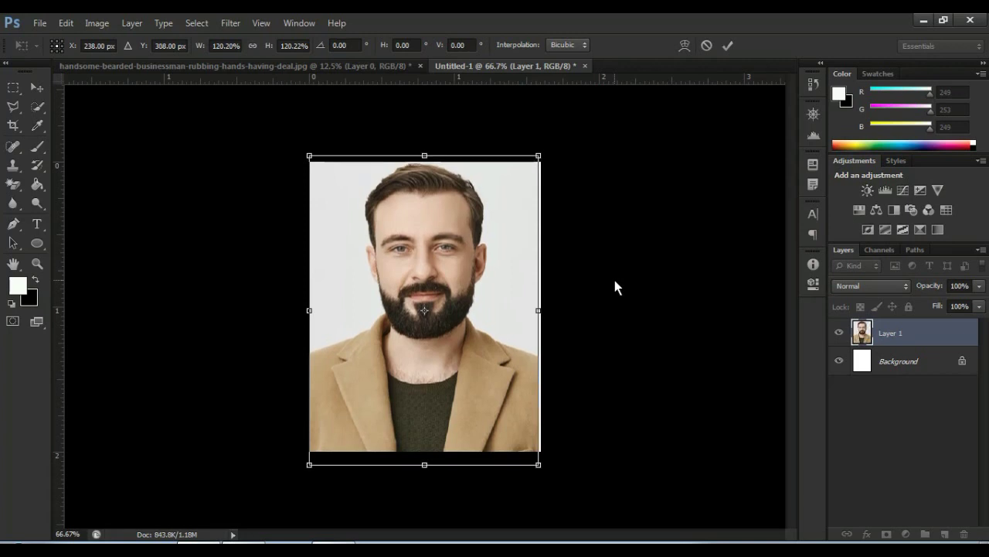
key("Down")
key("Down")
key("Down")
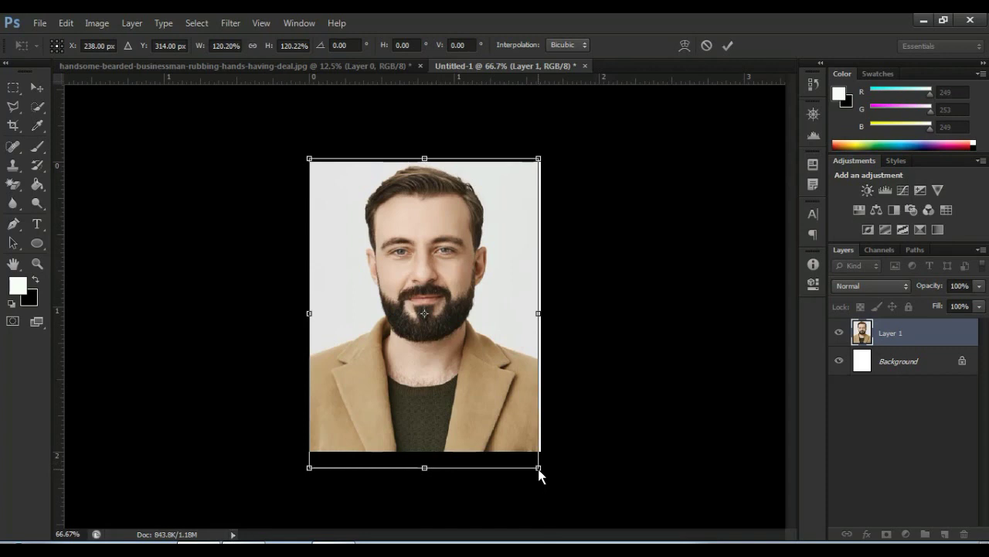
Step: Fine-tune the portrait's scale to about 121.4%, nudge it into place, and commit
left_click_drag(539, 468, 543, 470)
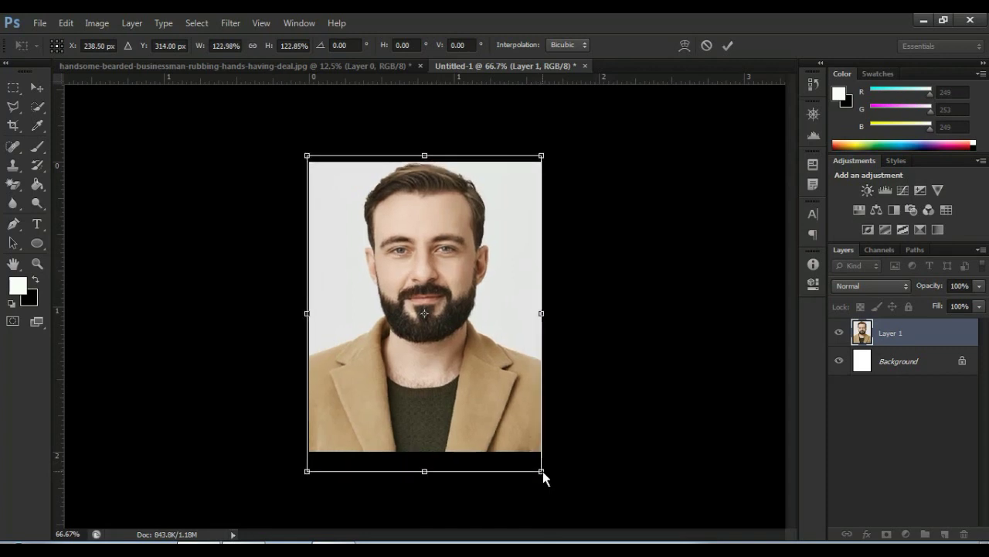
key("Down")
key("Down")
key("Down")
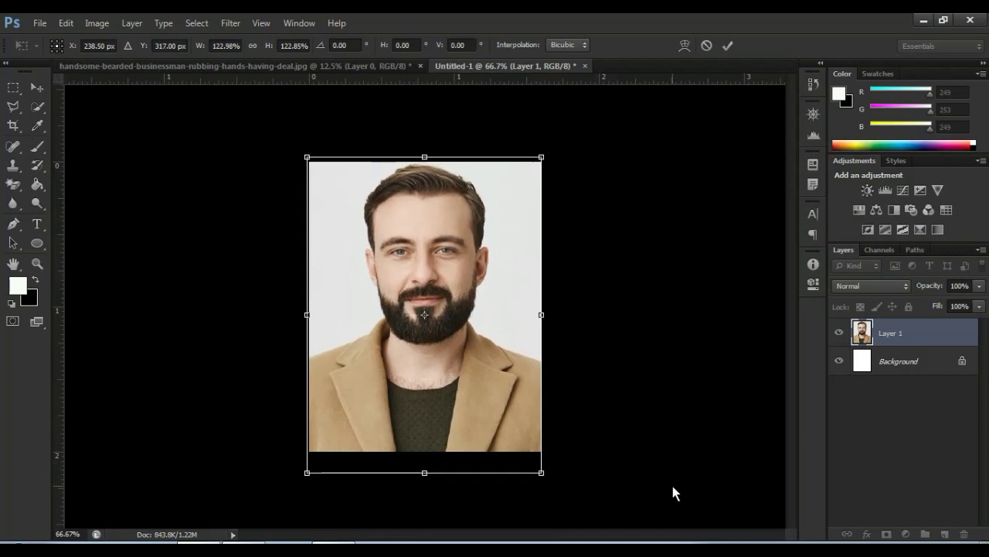
key("Up")
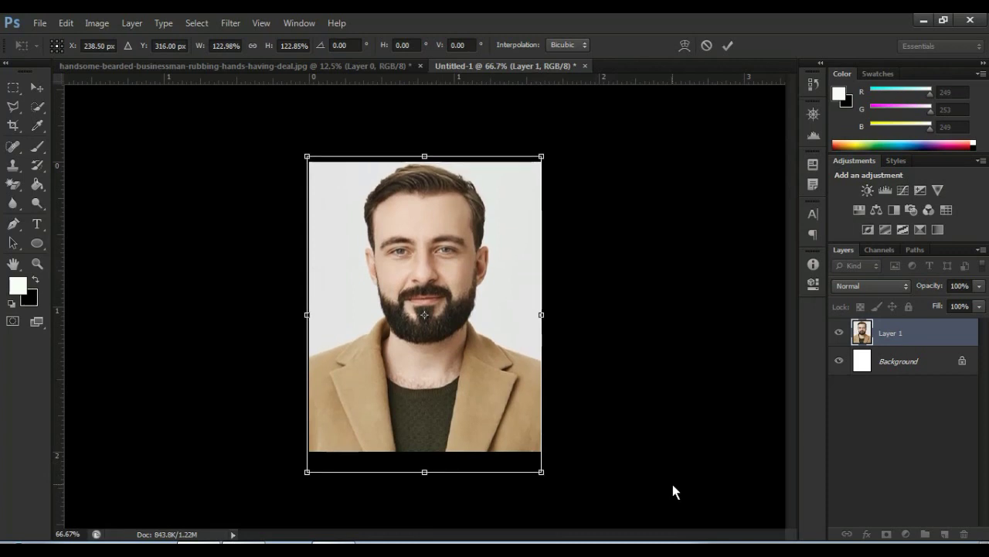
key("Up")
key("Up")
key("Right")
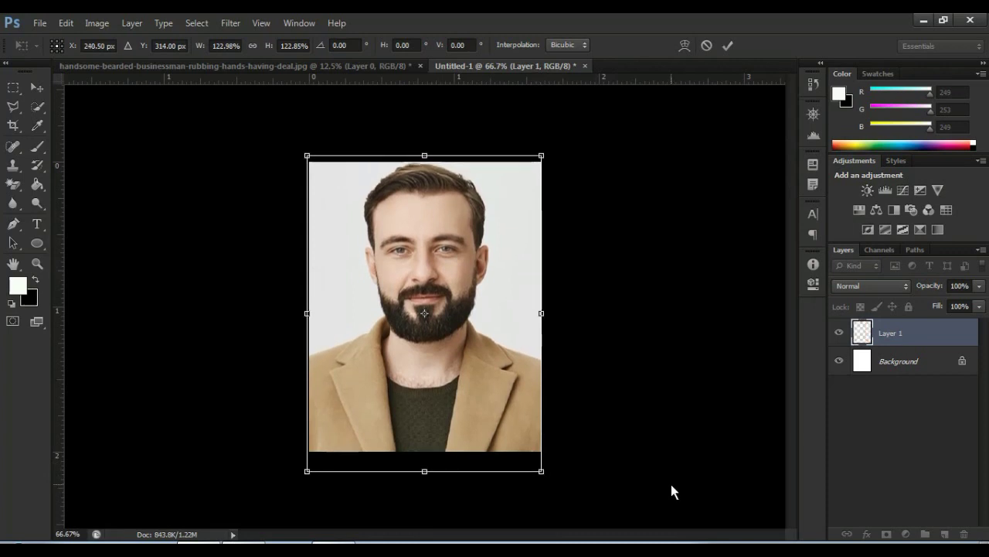
key("Right")
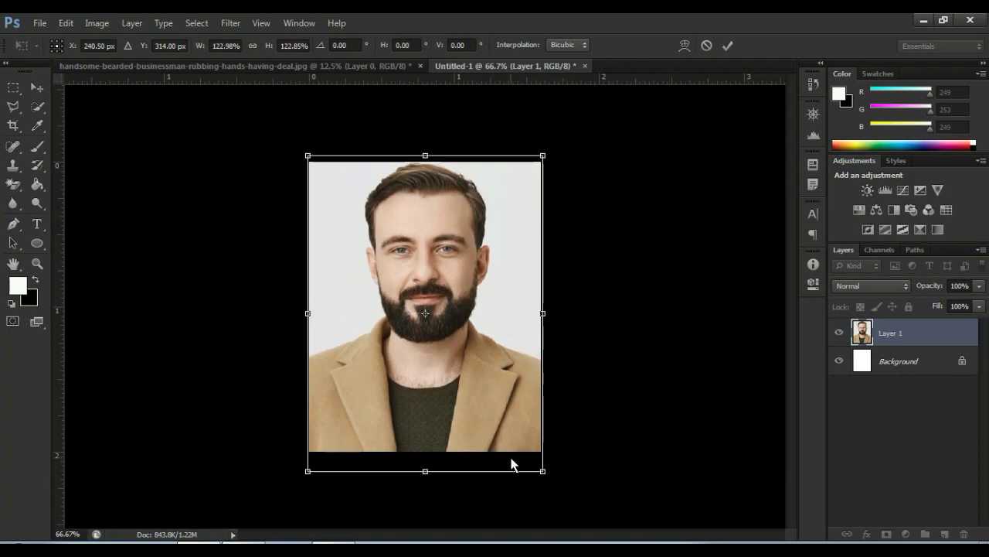
key("Up")
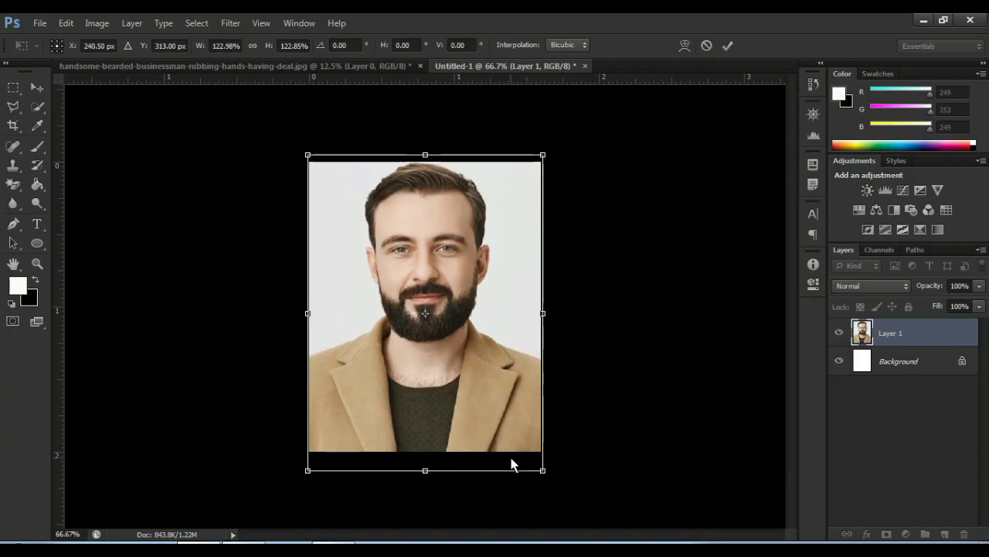
key("Down")
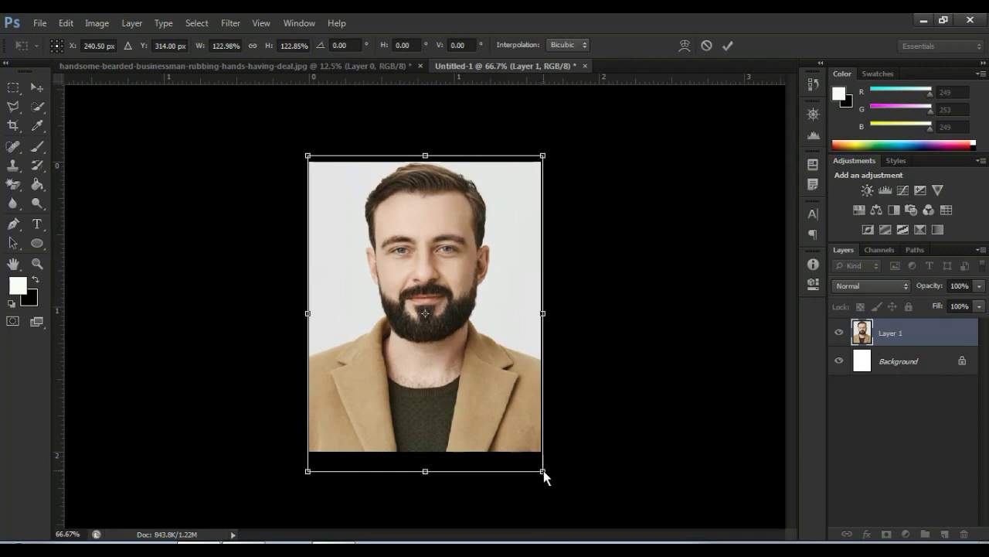
left_click_drag(542, 470, 541, 468)
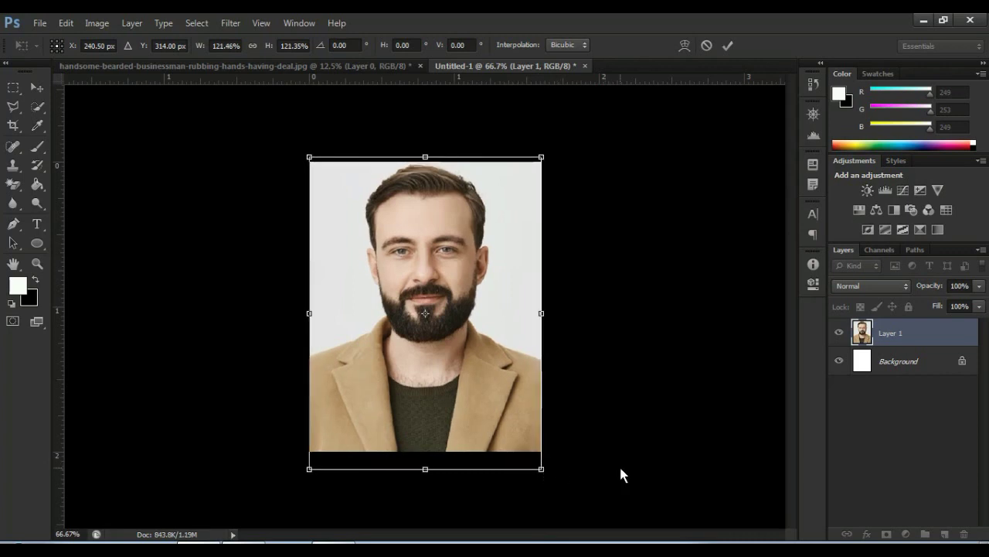
key("Up")
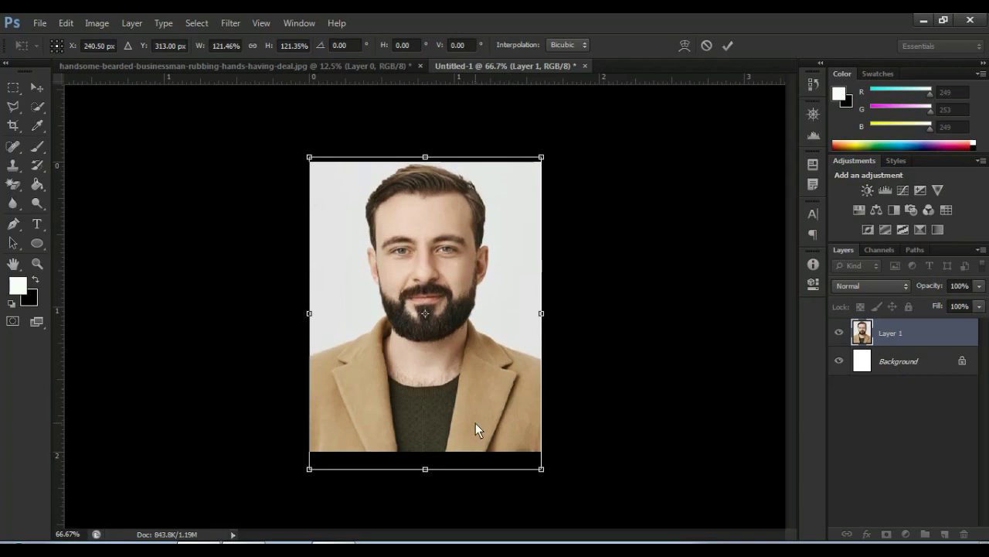
key("Return")
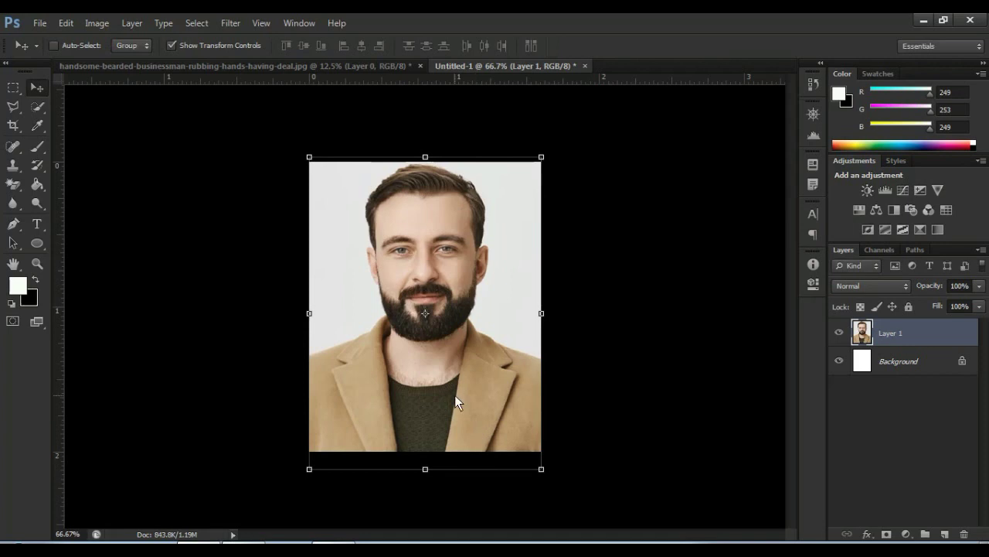
left_click(13, 87)
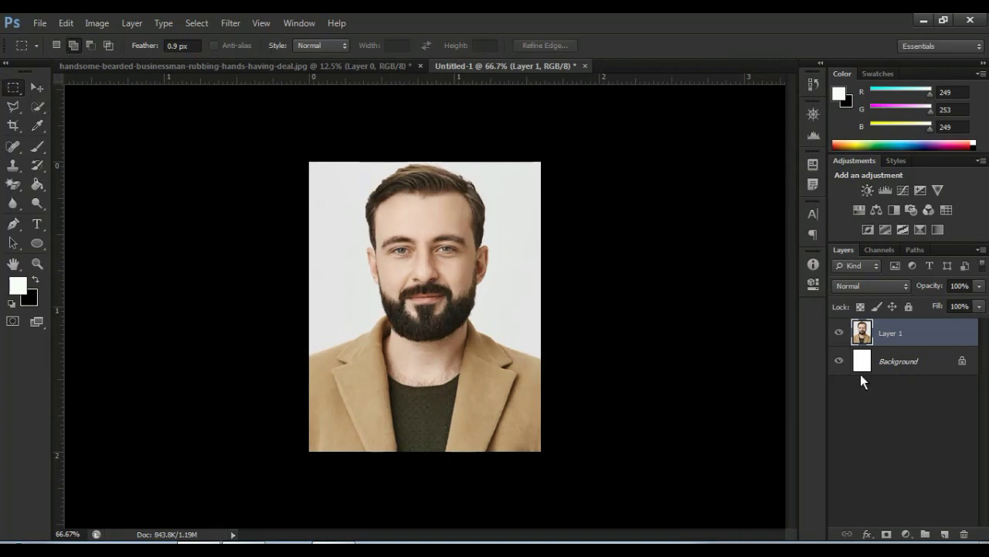
left_click(38, 89)
key("m")
Step: Add a Brightness/Contrast adjustment layer above Layer 1 with brightness 9 and contrast 2
left_click(907, 534)
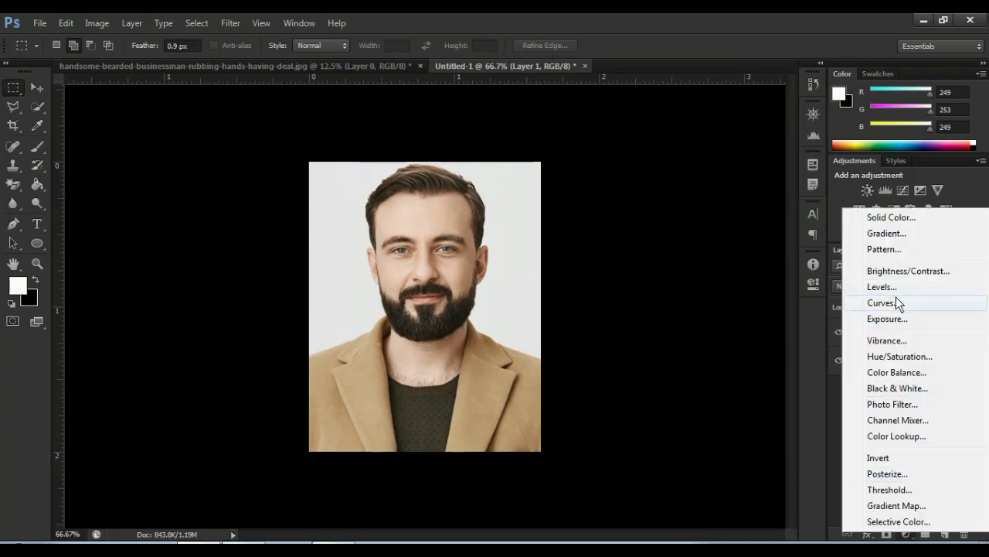
left_click(916, 272)
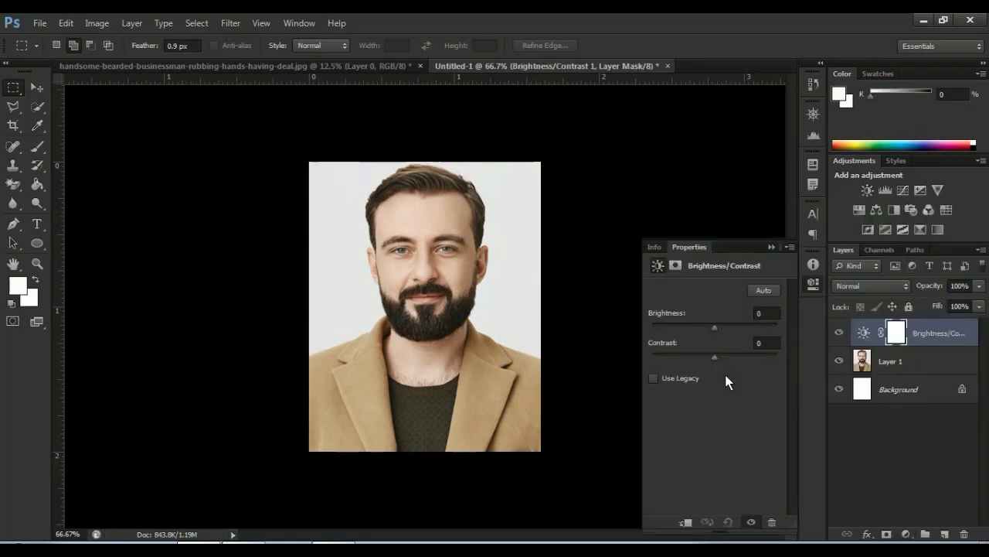
left_click_drag(713, 357, 715, 356)
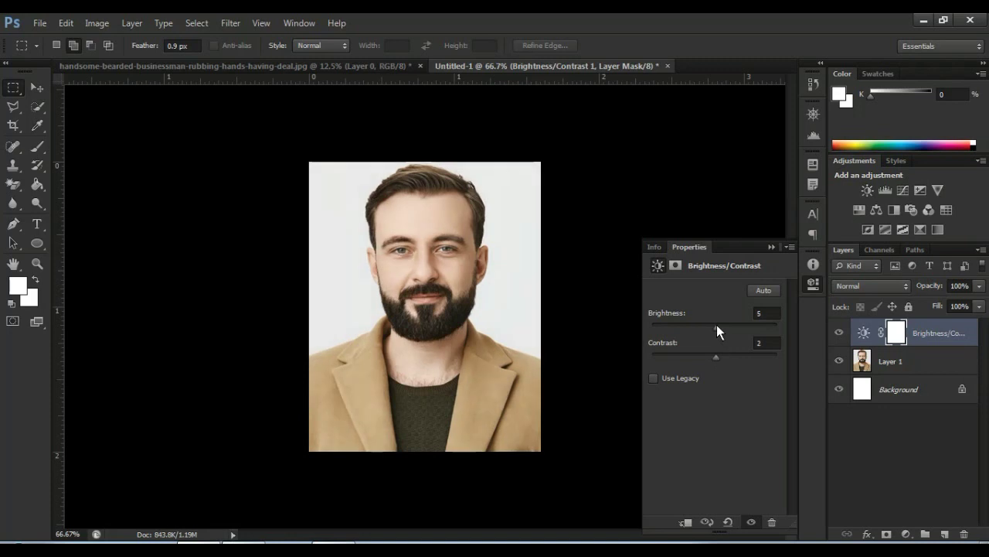
left_click_drag(718, 323, 718, 323)
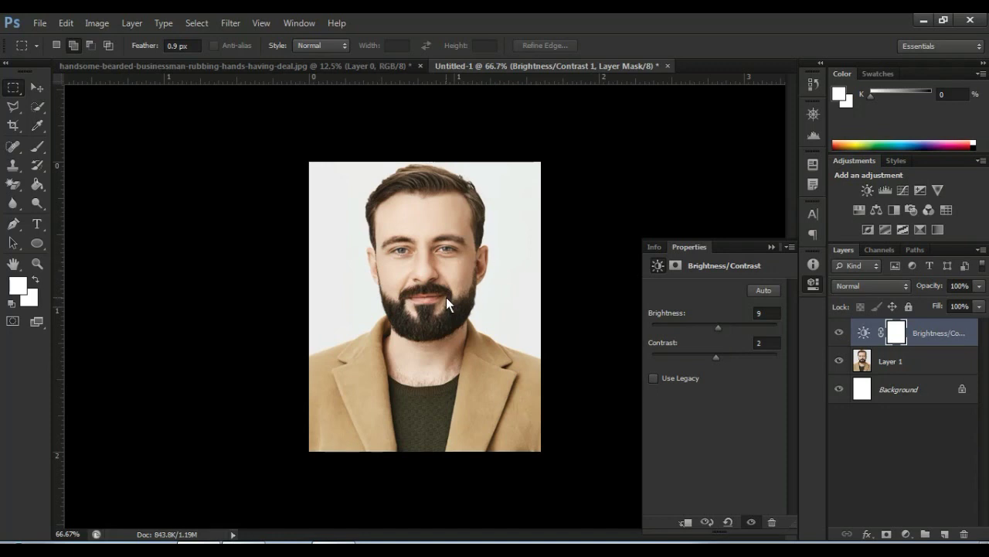
left_click(771, 247)
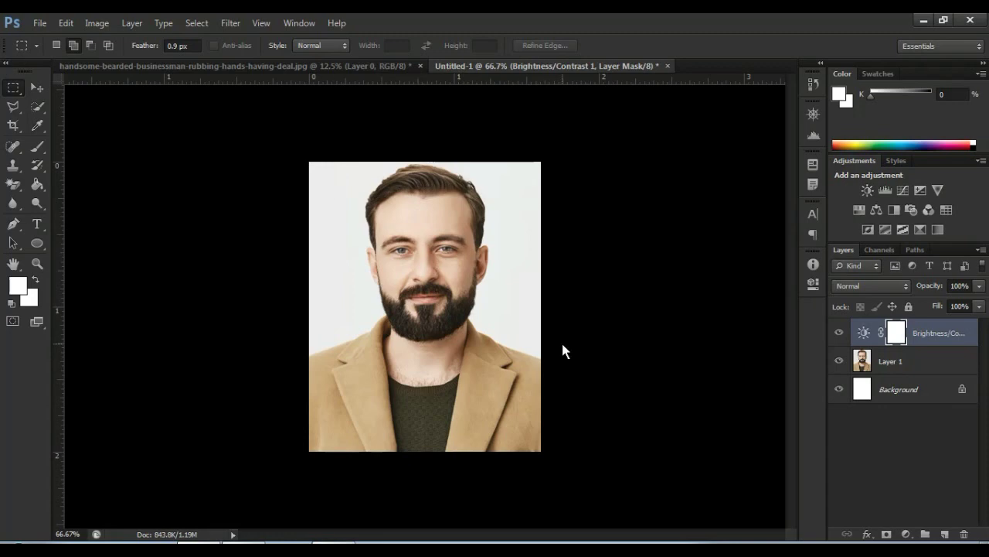
Step: Save Untitled-1.jpg to the Desktop at JPEG quality 12 (Maximum), then undo the flatten
left_click(39, 23)
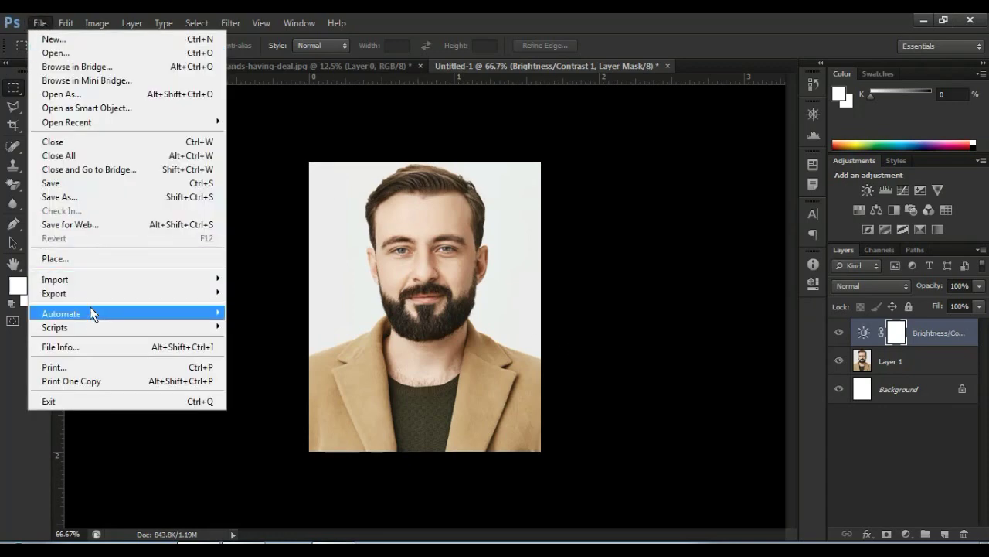
left_click(62, 196)
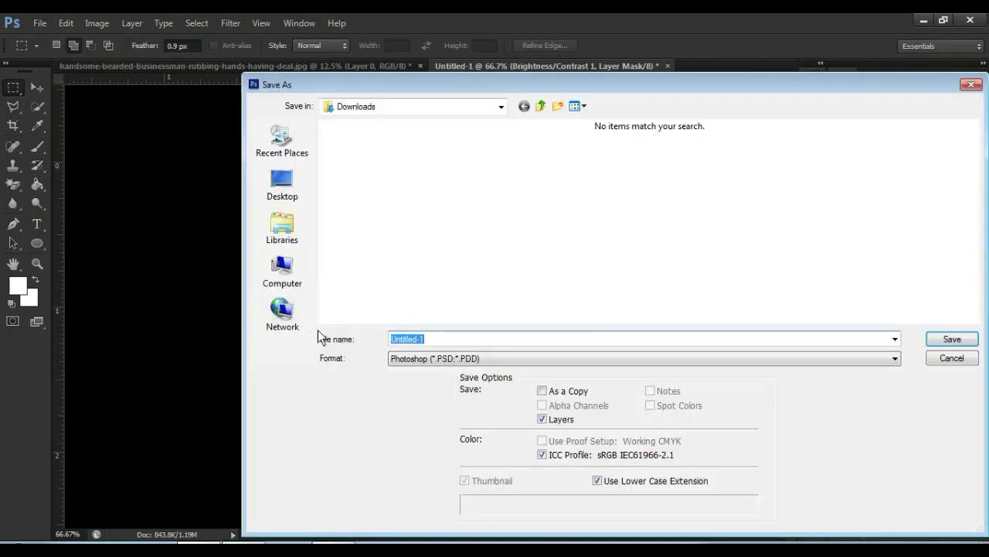
left_click(864, 360)
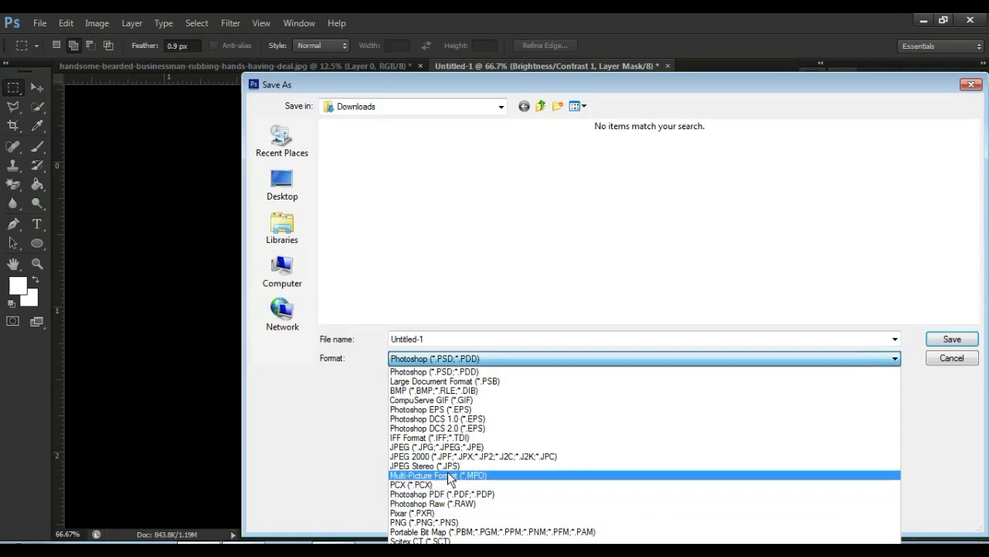
left_click(459, 447)
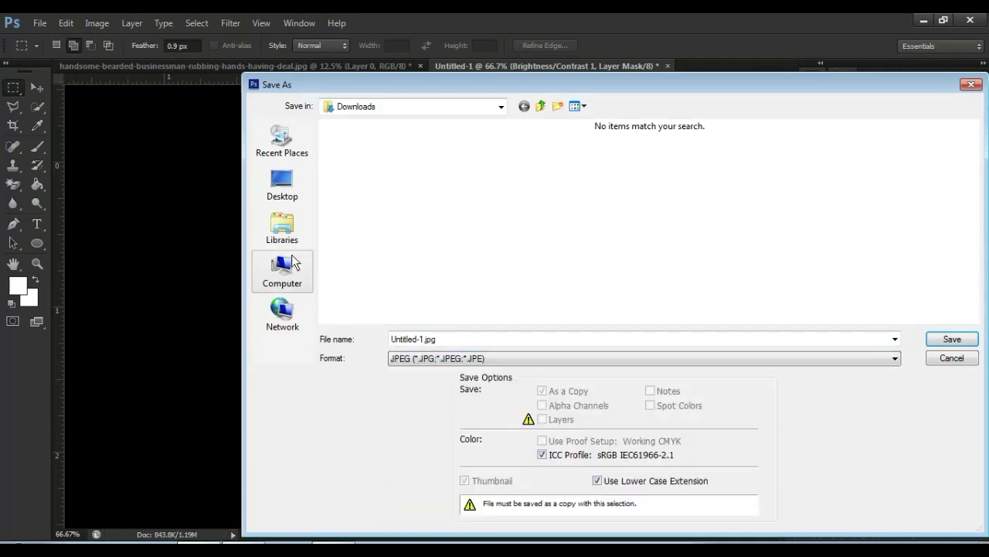
left_click(285, 189)
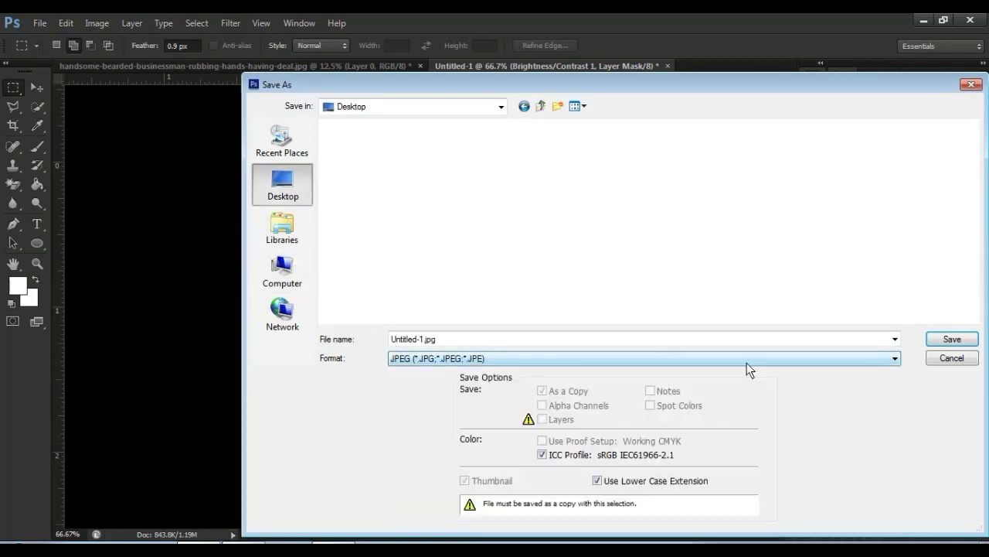
left_click(947, 340)
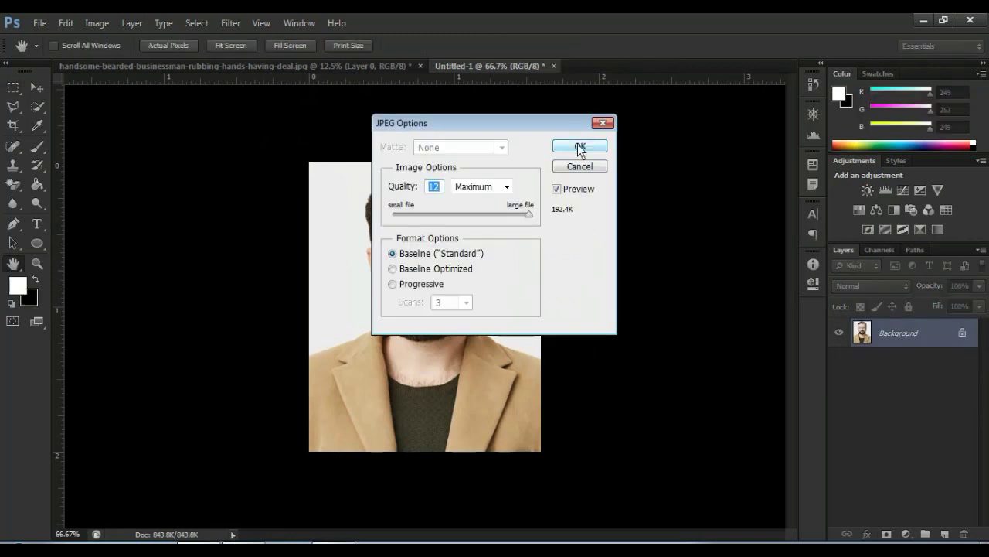
left_click(580, 147)
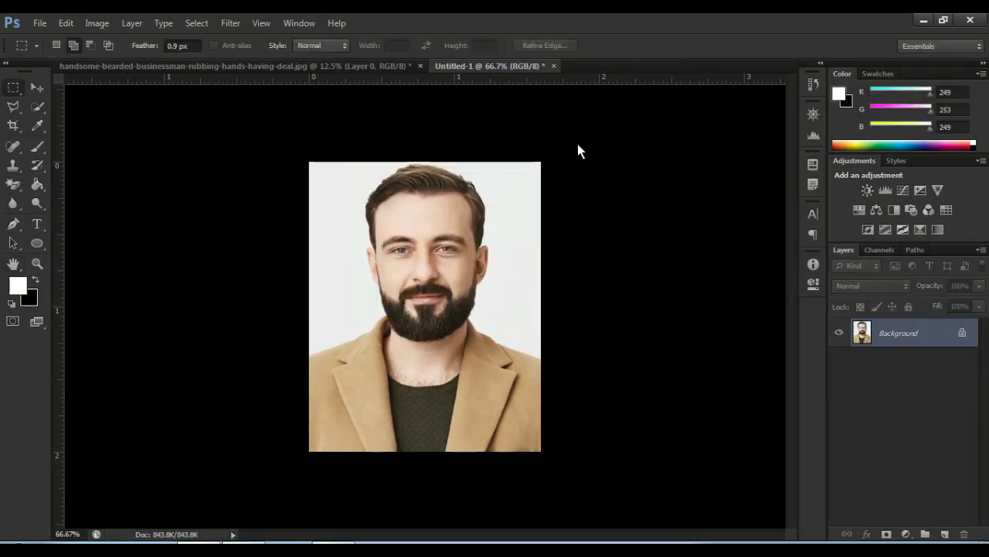
key("ctrl+z")
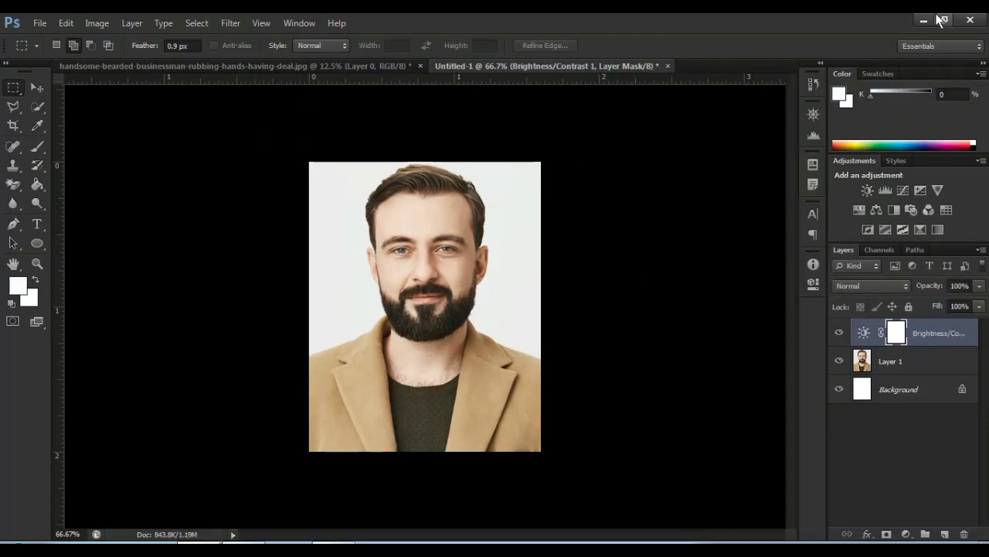
Step: Open Untitled-1.jpg from the desktop in Windows Photo Viewer, then close the viewer
left_click(924, 20)
left_click(297, 417)
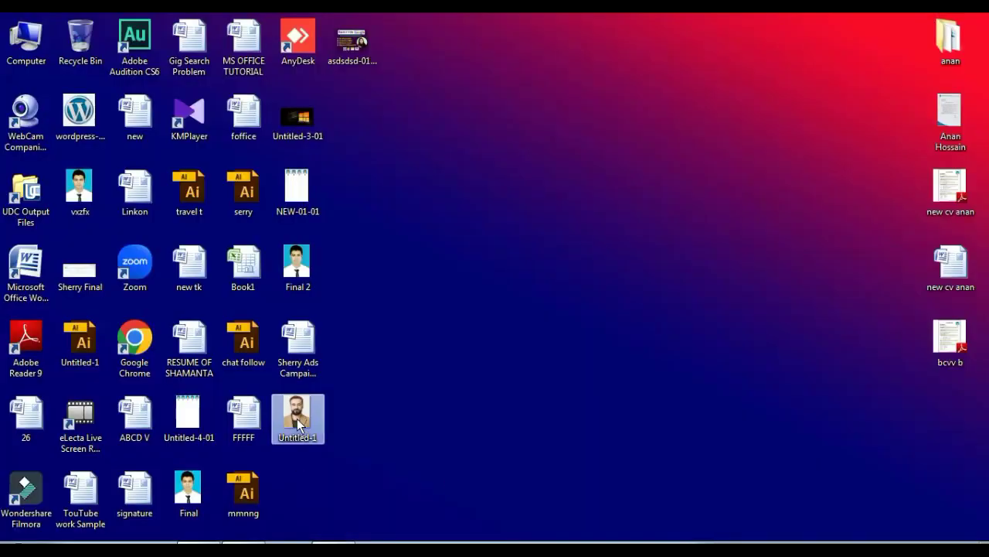
double_click(297, 421)
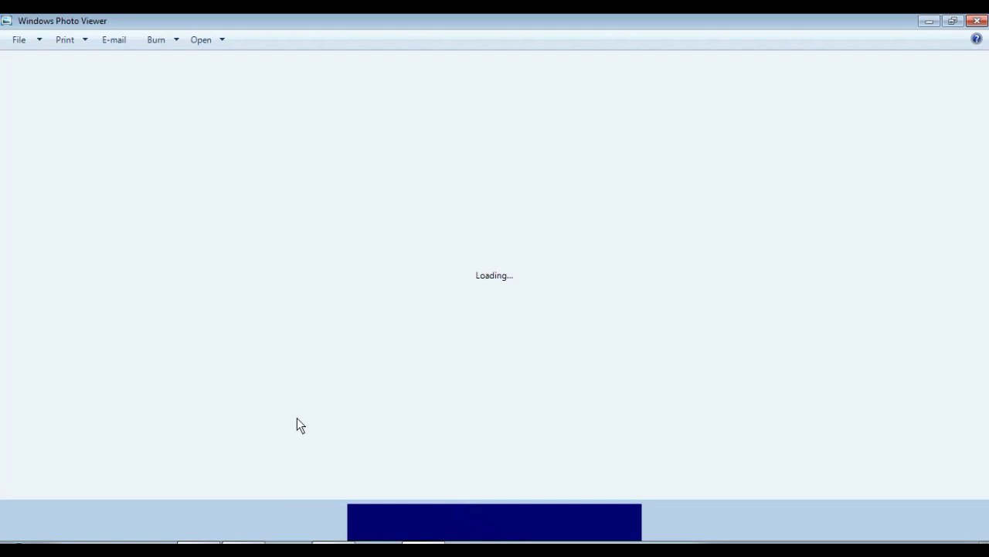
left_click(977, 21)
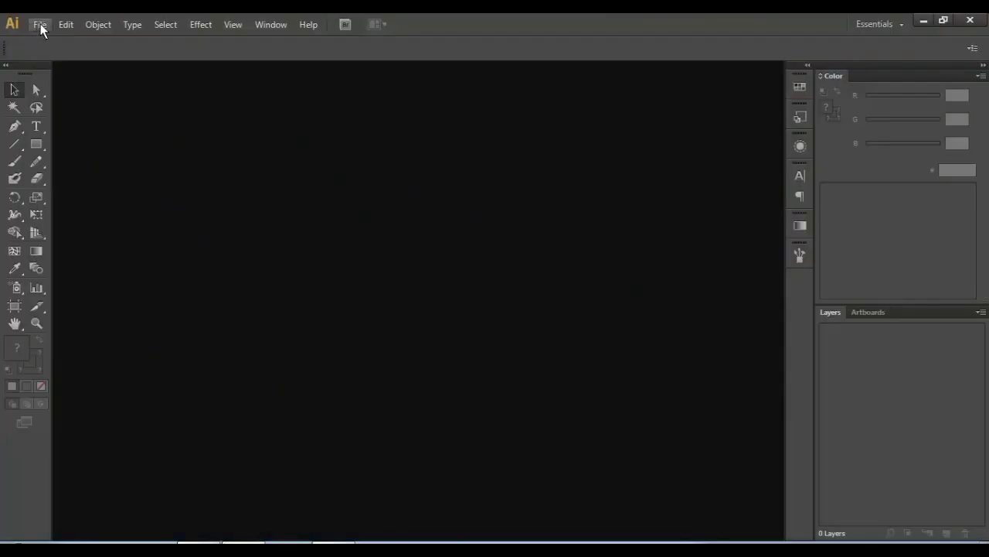
Step: Create a new Illustrator document at A4 size, 595.28 × 841.89 px, in portrait orientation
left_click(40, 26)
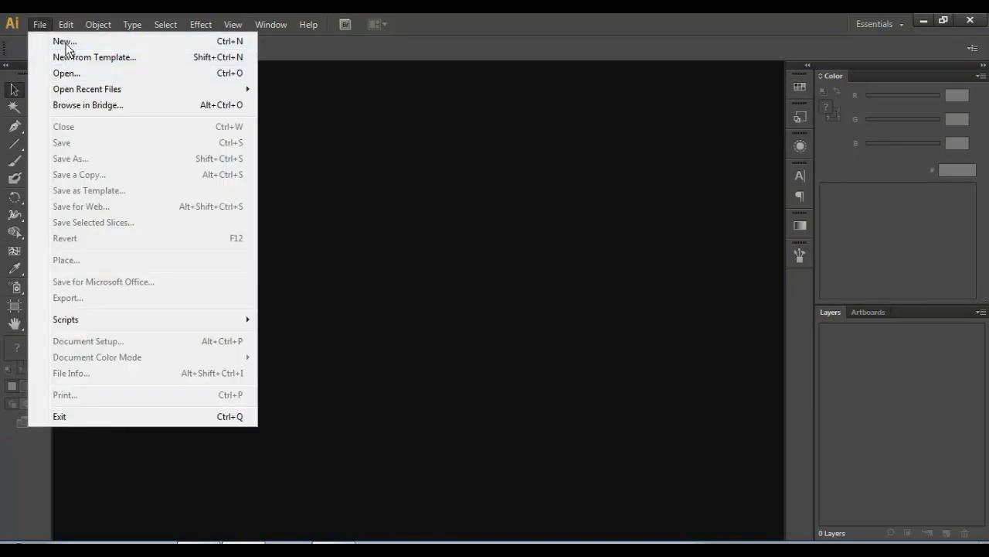
left_click(63, 43)
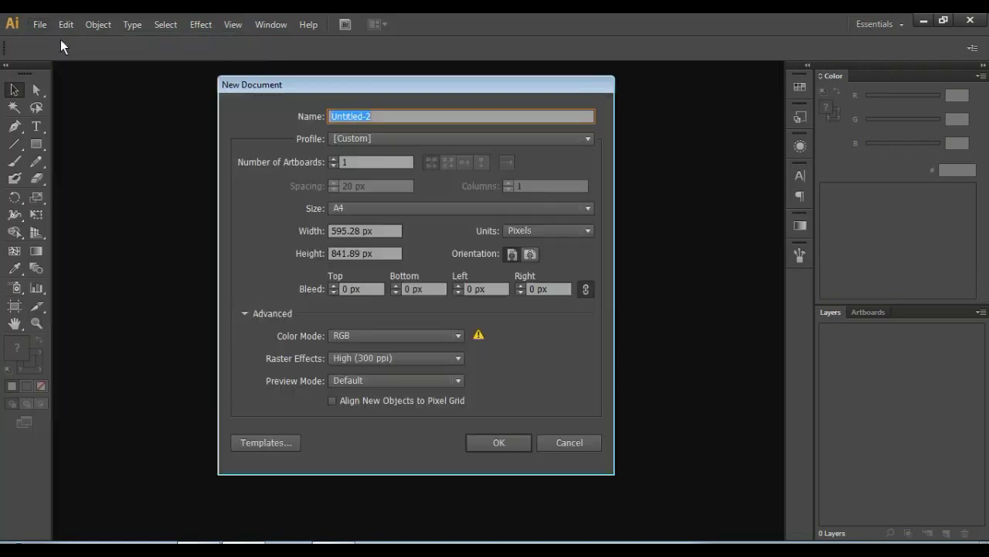
left_click(585, 207)
left_click(361, 292)
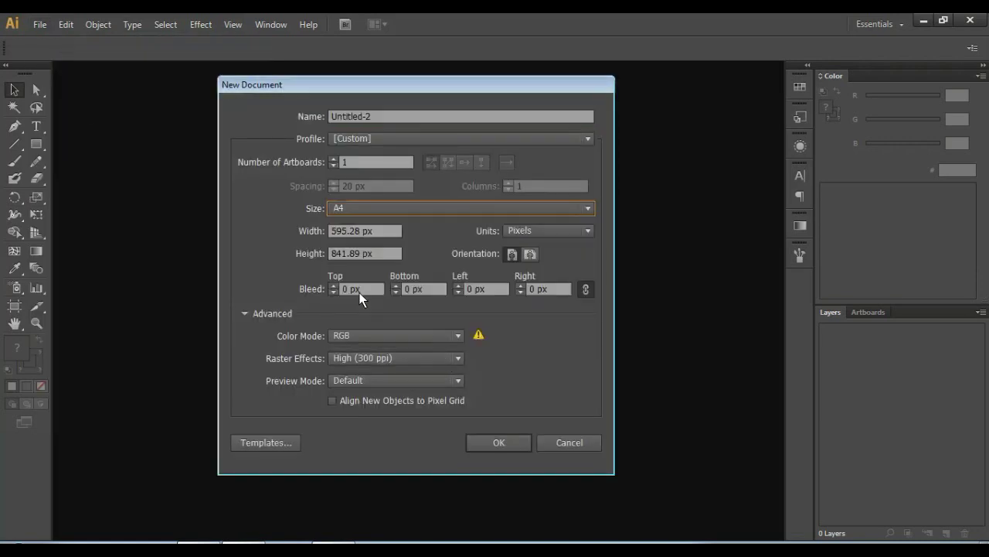
left_click(510, 254)
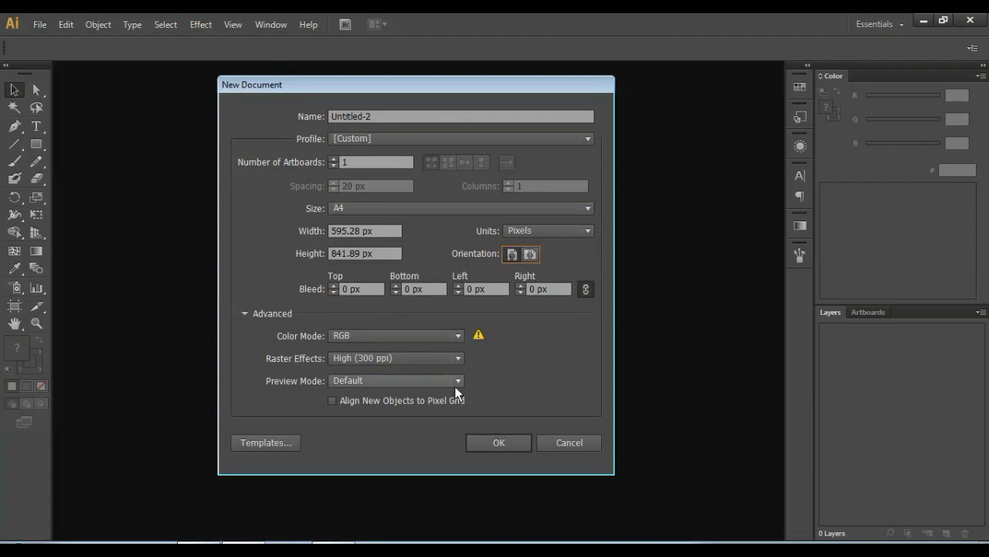
left_click(503, 444)
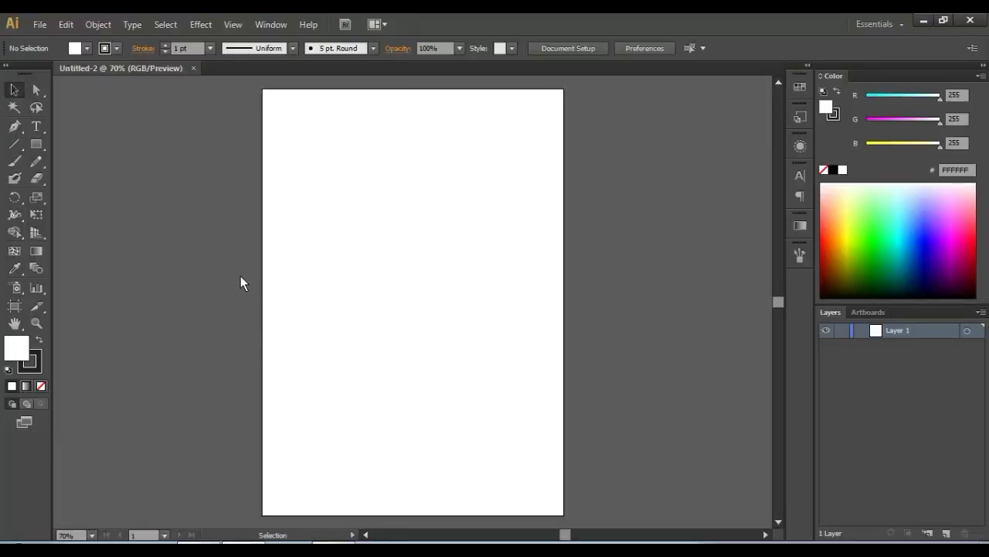
Step: Draw a first rectangle from the page's top-left corner to its bottom-right, then deselect it
left_click(34, 145)
left_click(119, 143)
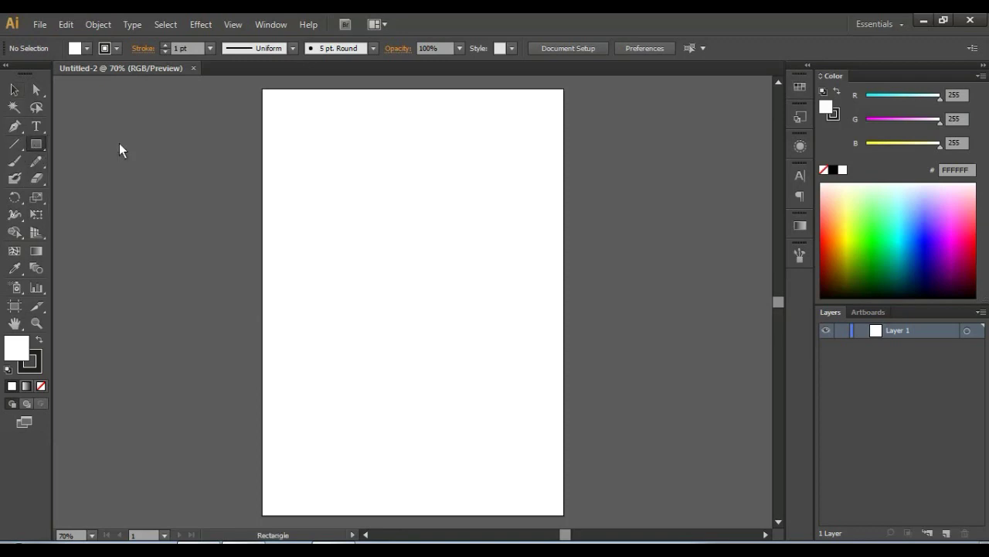
mouse_move(263, 90)
left_mouse_down()
mouse_move(455, 287)
mouse_move(545, 511)
left_mouse_up()
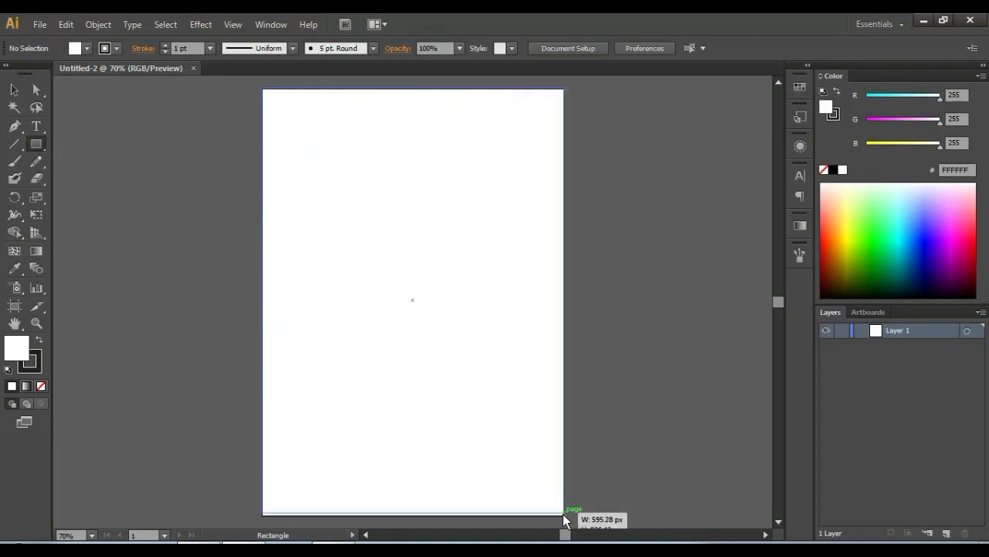
left_click_drag(545, 512, 564, 514)
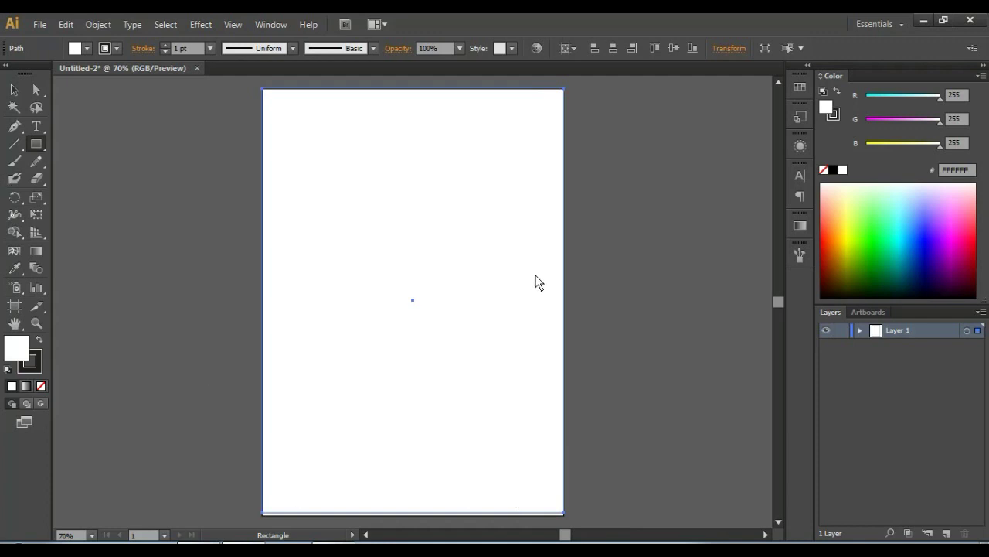
key("ctrl+shift+a")
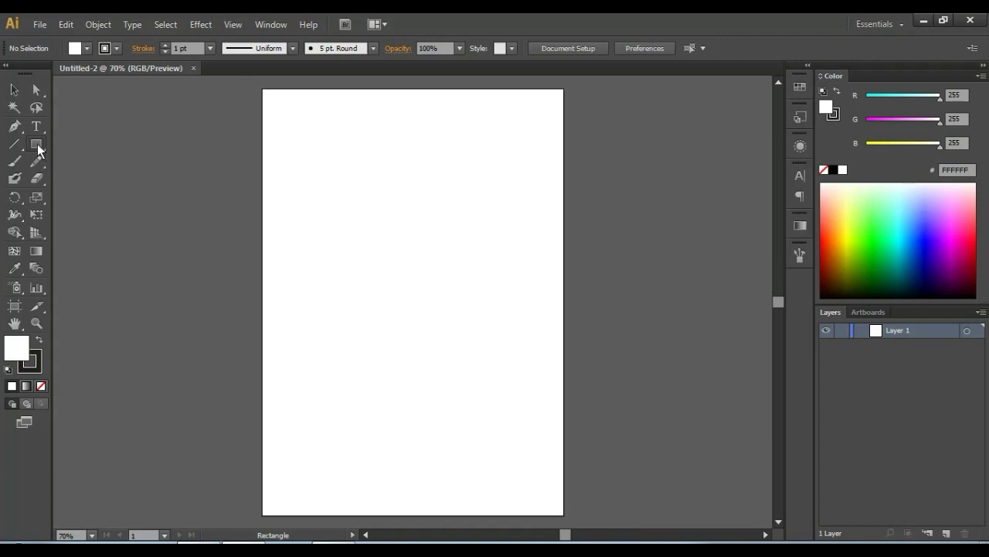
Step: Dismiss the exact-size Rectangle dialog and redraw a rectangle covering the whole A4 page
left_click_drag(37, 149, 78, 147)
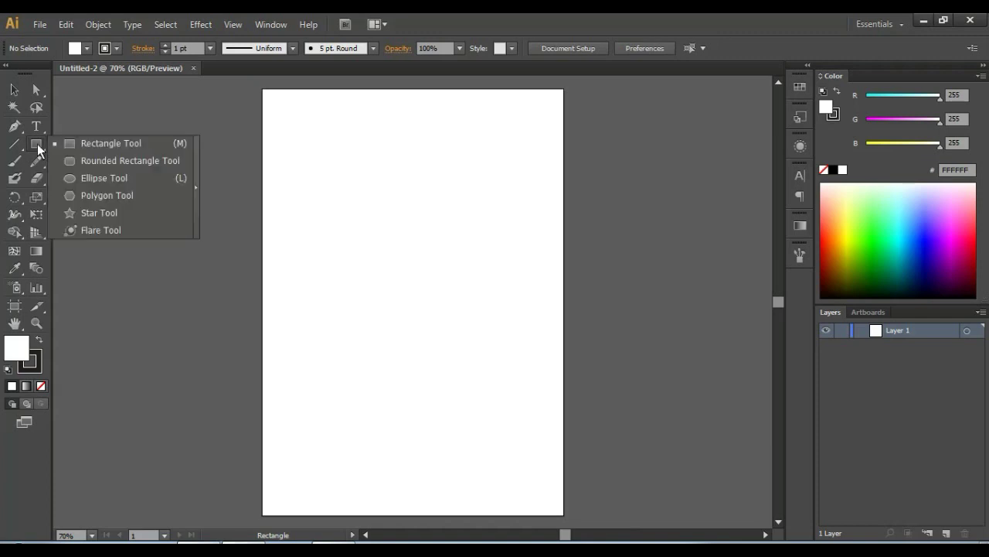
left_click(93, 144)
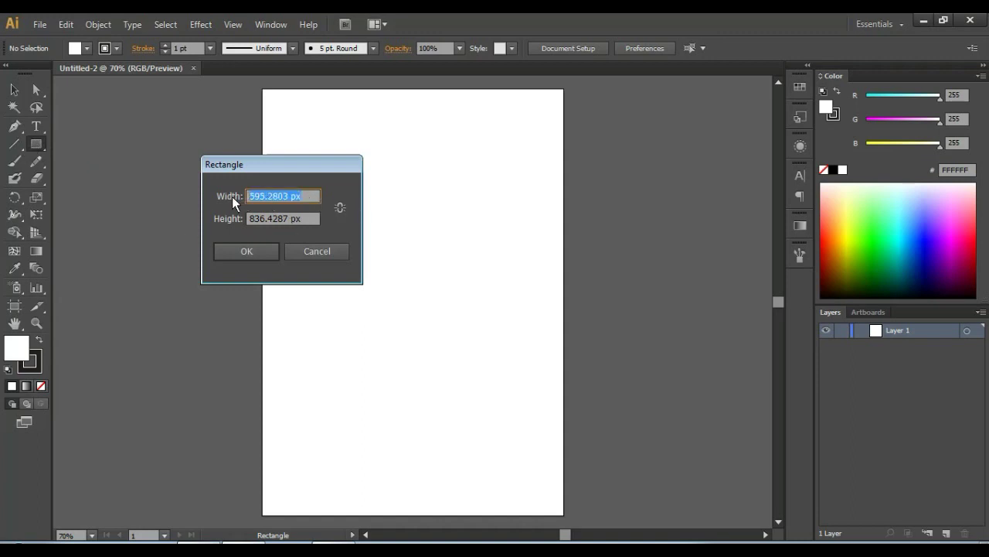
key("BackSpace")
left_click(331, 253)
left_click_drag(35, 144, 100, 142)
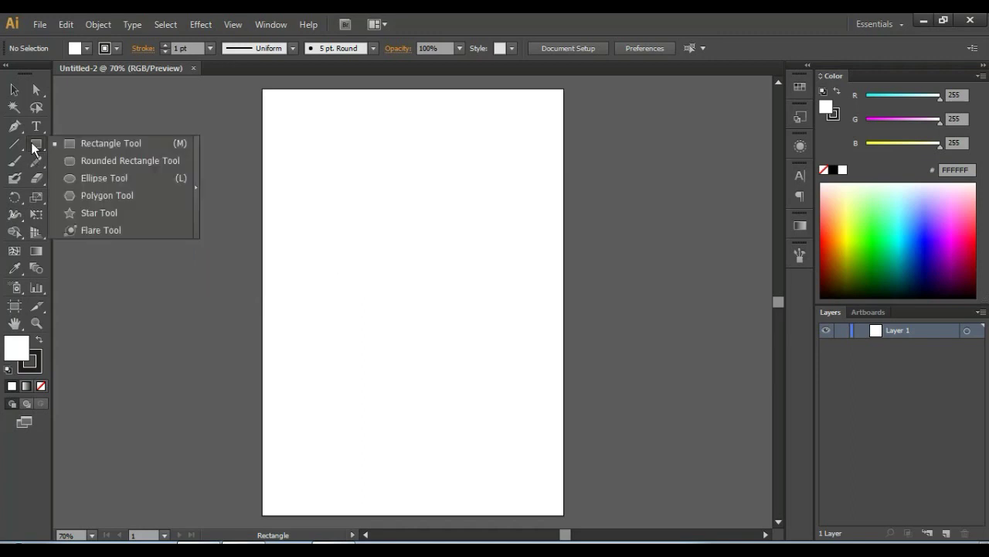
mouse_move(263, 89)
left_mouse_down()
mouse_move(545, 345)
mouse_move(565, 516)
left_mouse_up()
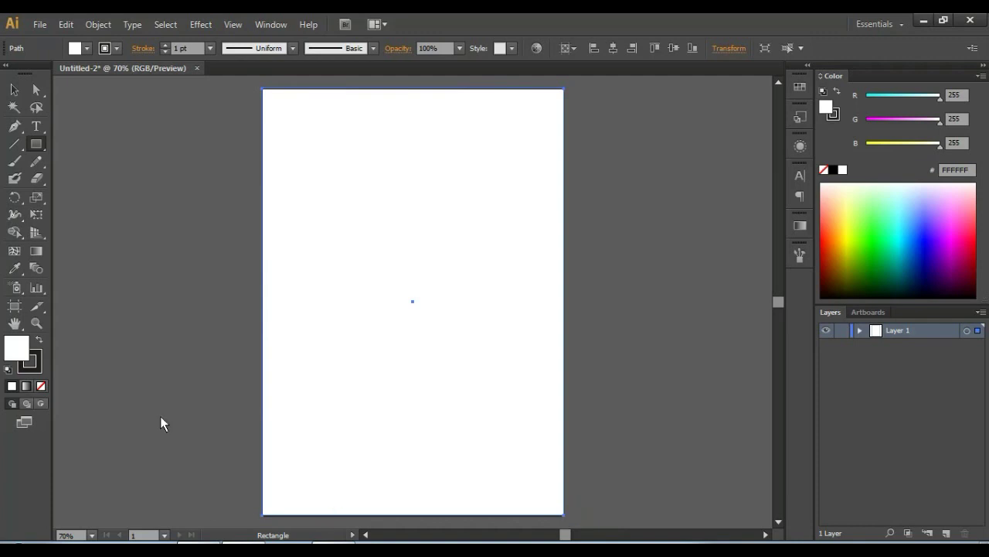
Step: Offset the page rectangle's path by -7 px to create an inset copy
left_click(102, 27)
mouse_move(114, 320)
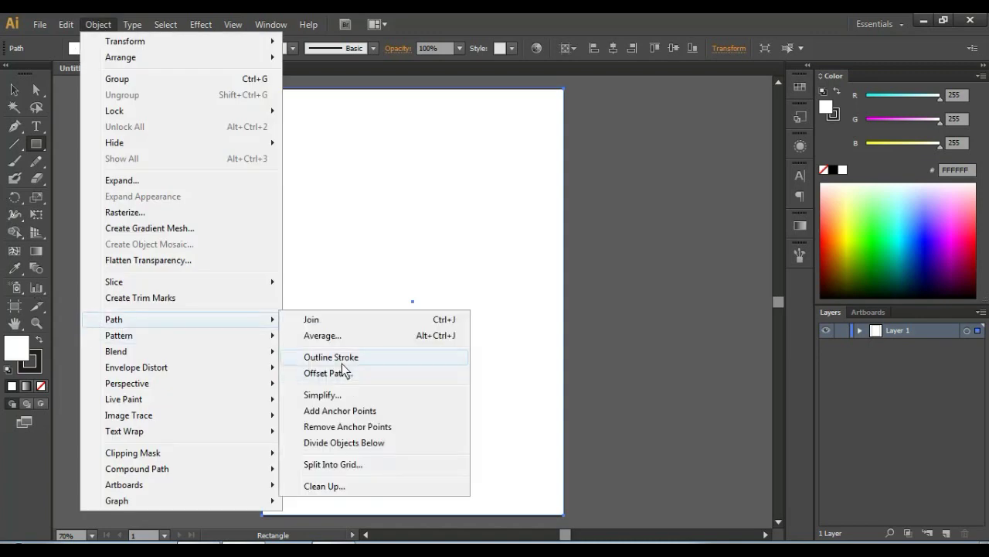
left_click(328, 373)
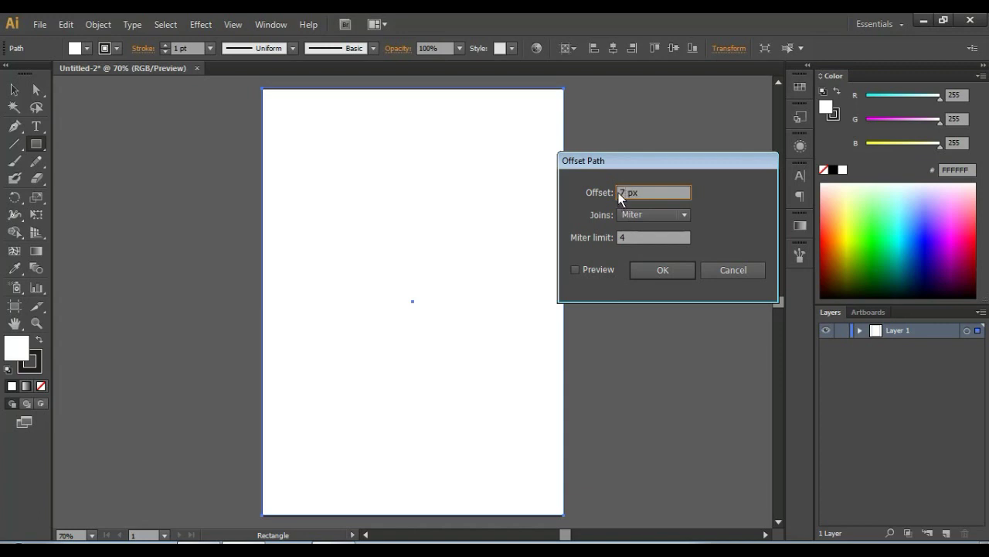
type("-")
left_click(574, 270)
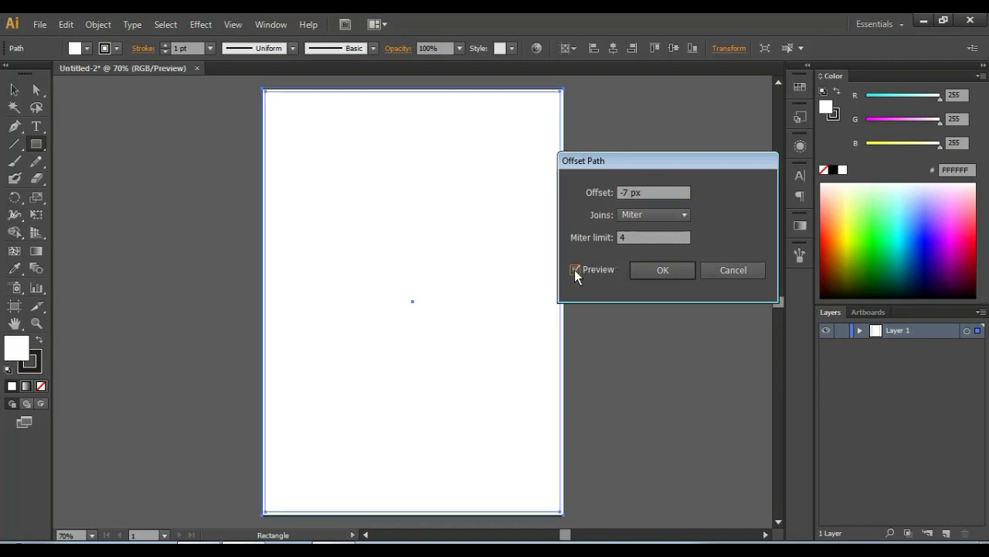
left_click(663, 270)
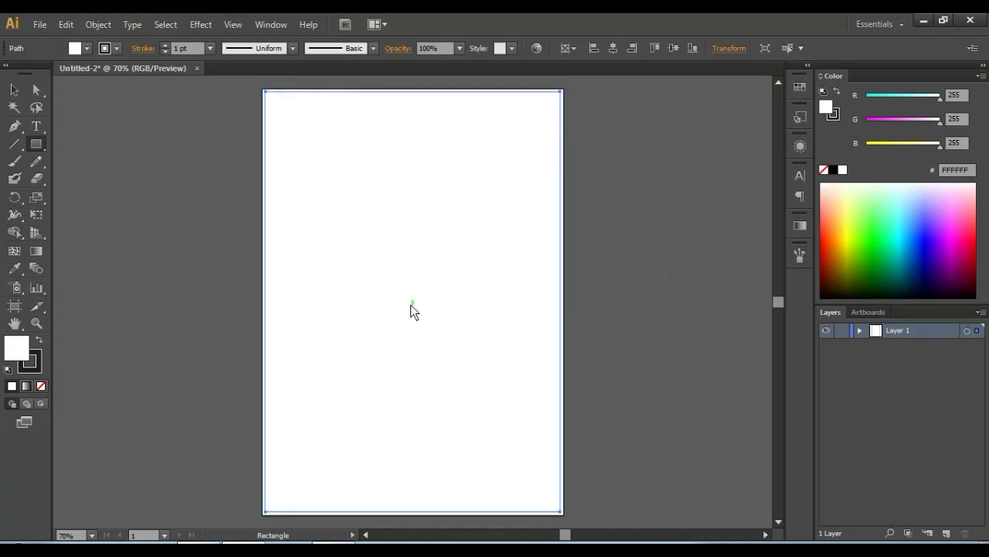
Step: Zoom in and out to inspect the inset edge, then scroll the view
left_click(14, 90)
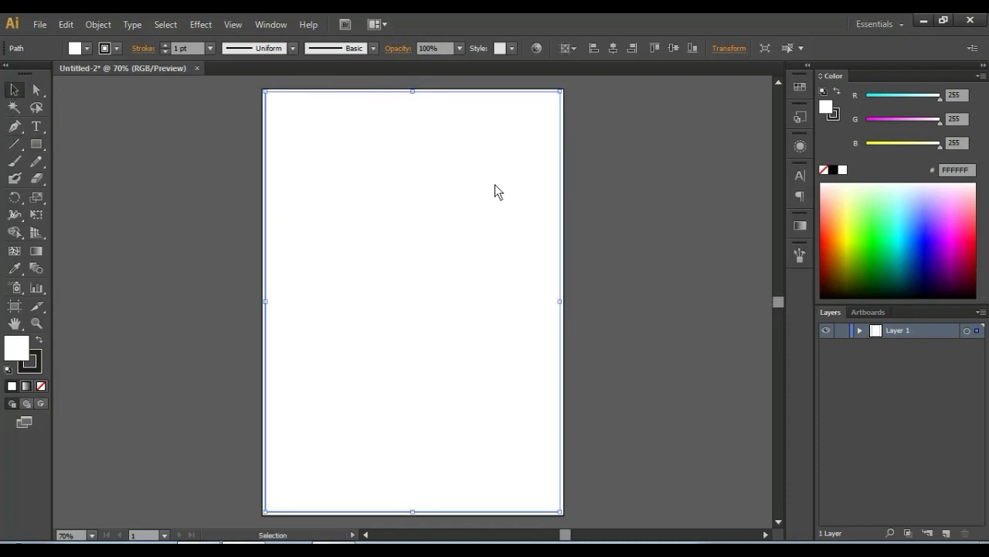
key("ctrl+minus")
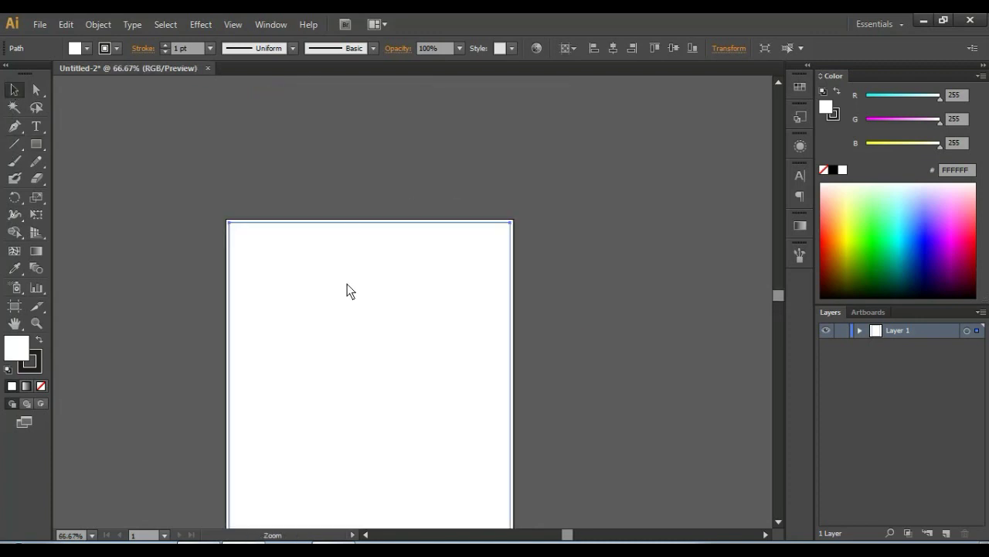
key("ctrl+plus")
key("ctrl+plus")
key("ctrl+plus")
key("ctrl+plus")
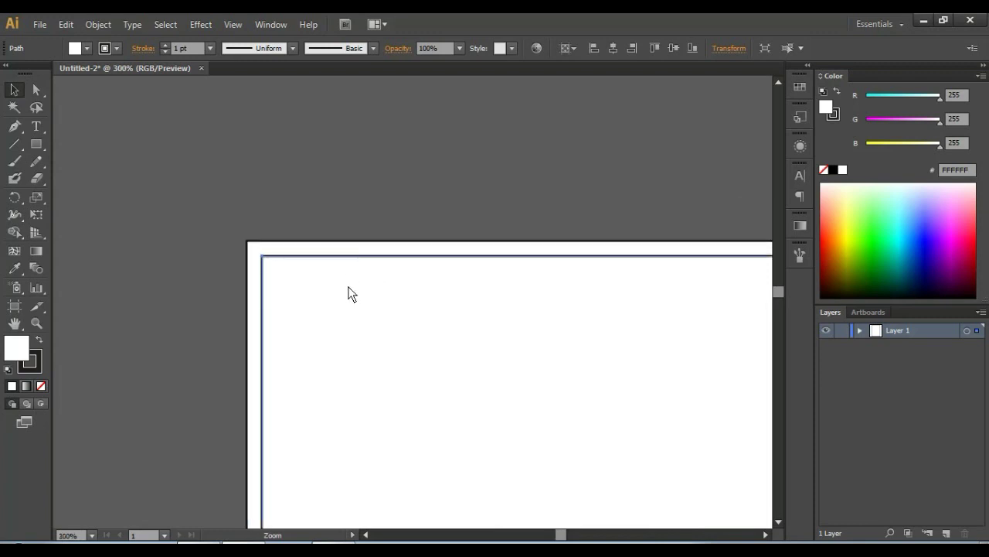
key("ctrl+minus")
key("ctrl+minus")
key("ctrl+minus")
key("ctrl+minus")
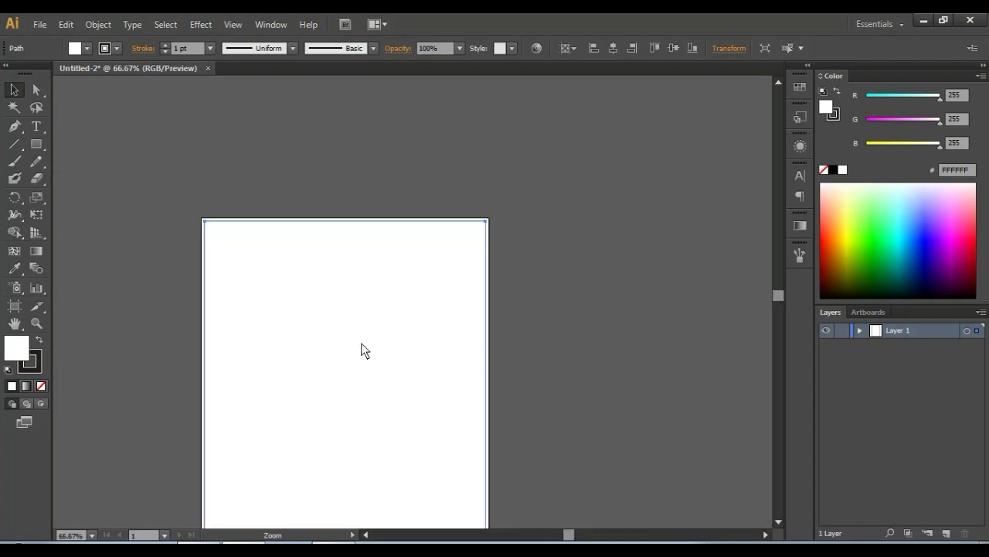
key("v")
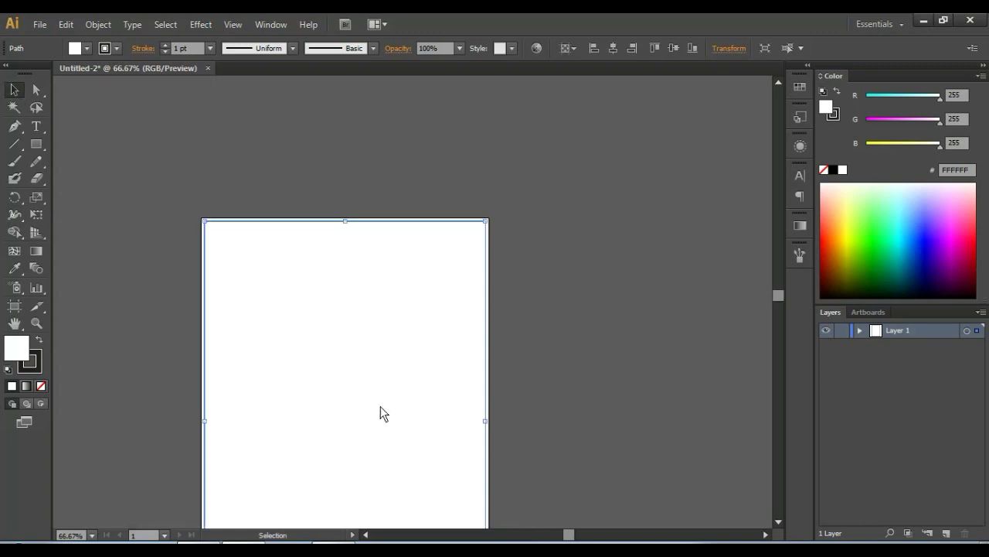
scroll(782, 296, "down", 1)
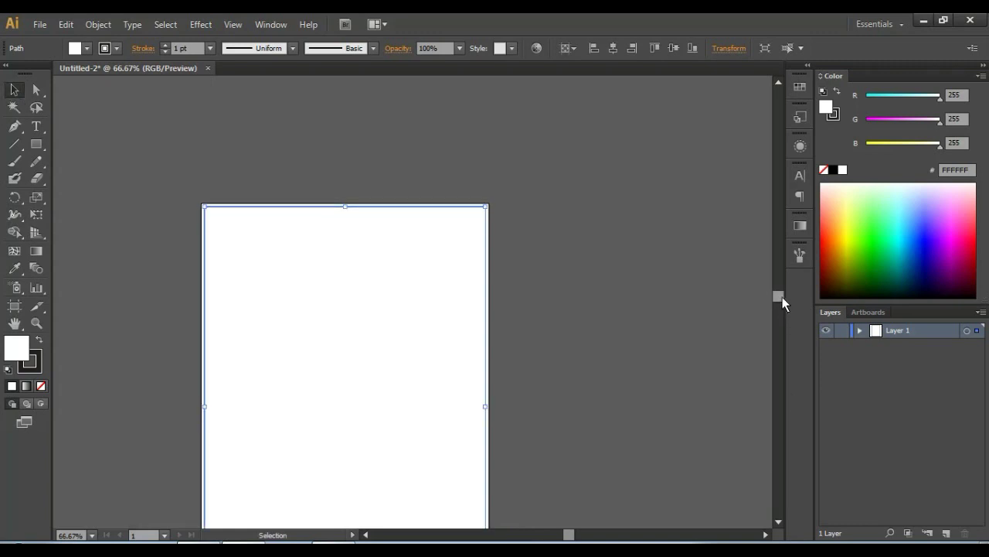
scroll(782, 296, "down", 3)
scroll(783, 296, "down", 2)
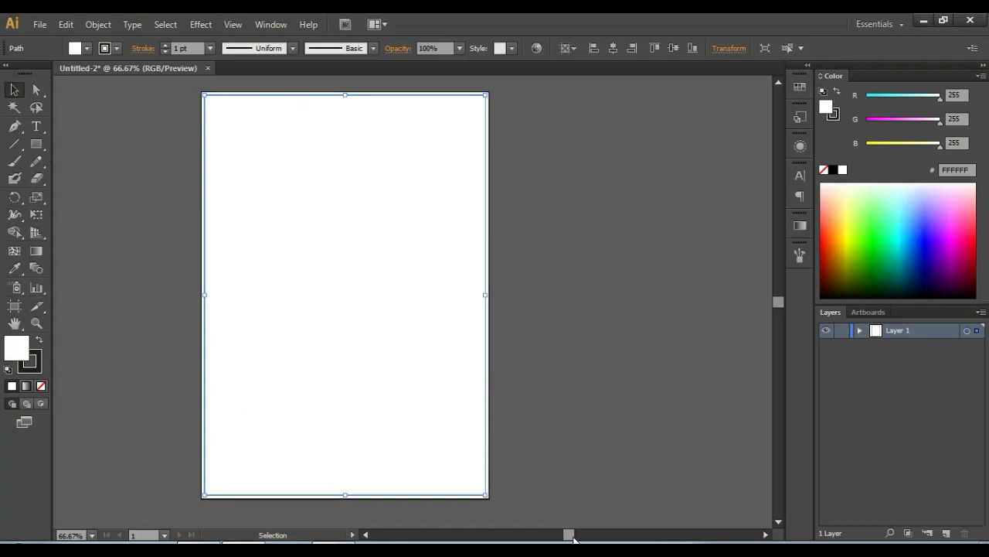
scroll(603, 458, "left", 4)
Step: Convert the inset rectangle into guides
left_click(603, 453)
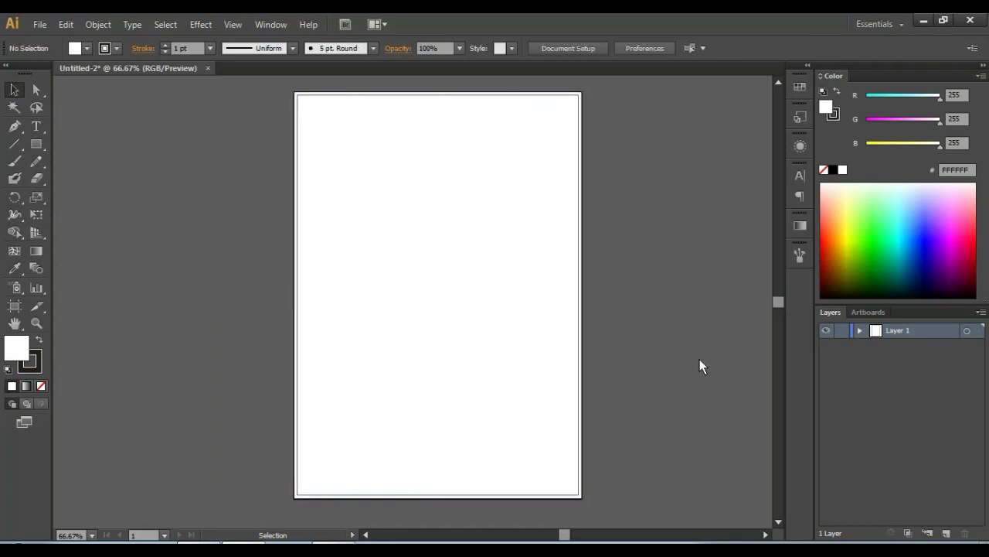
left_click(535, 94)
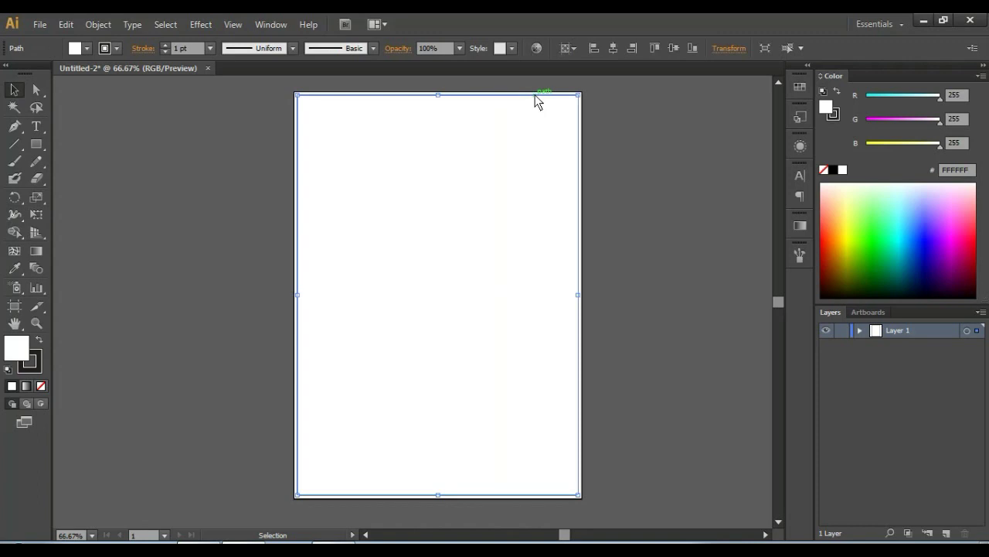
right_click(538, 101)
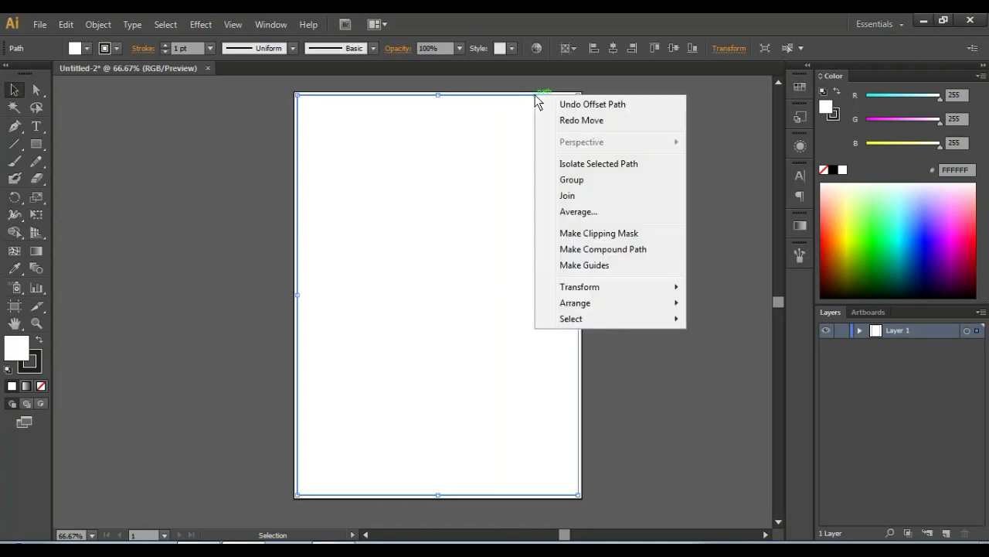
left_click(576, 271)
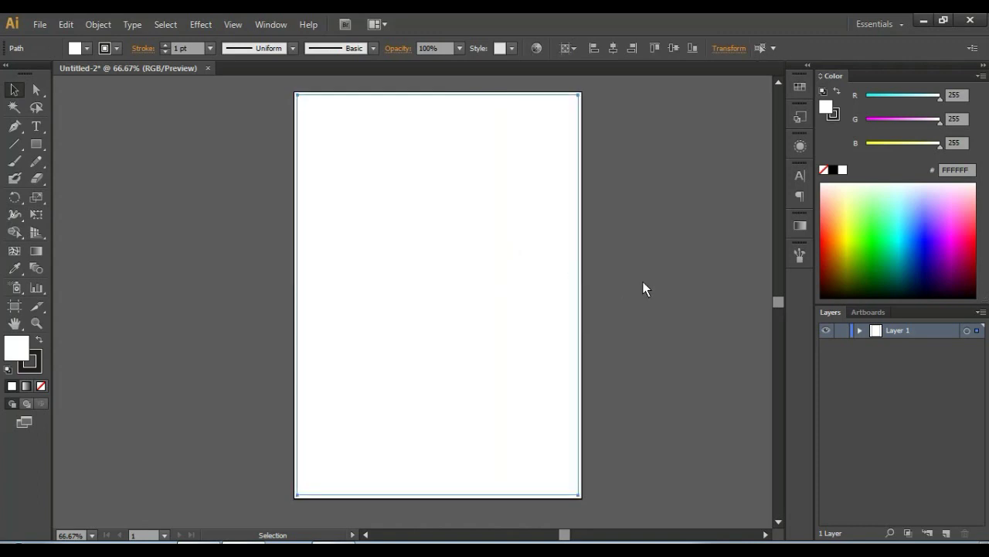
left_click(157, 167)
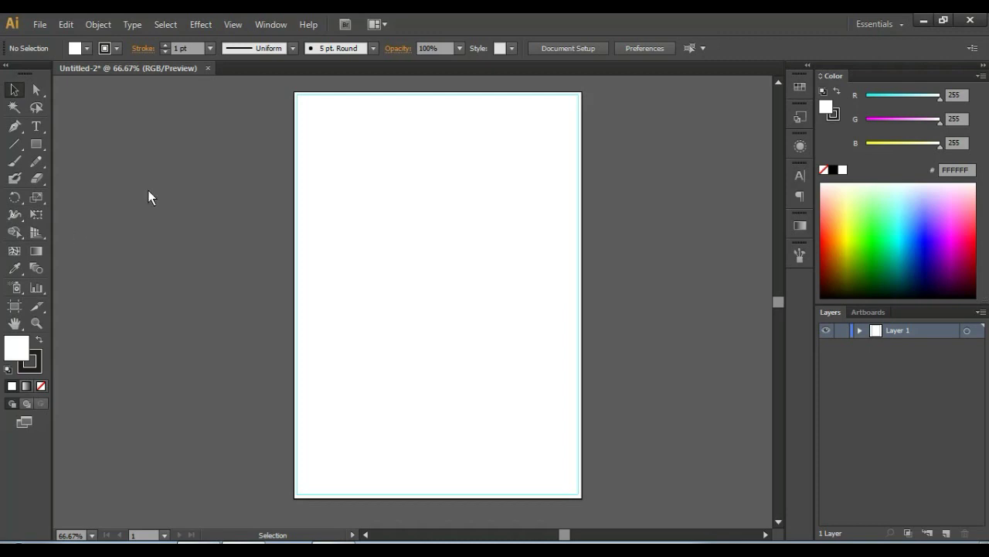
Step: Lock the full-page rectangle and confirm it can no longer be selected
left_click_drag(109, 221, 690, 261)
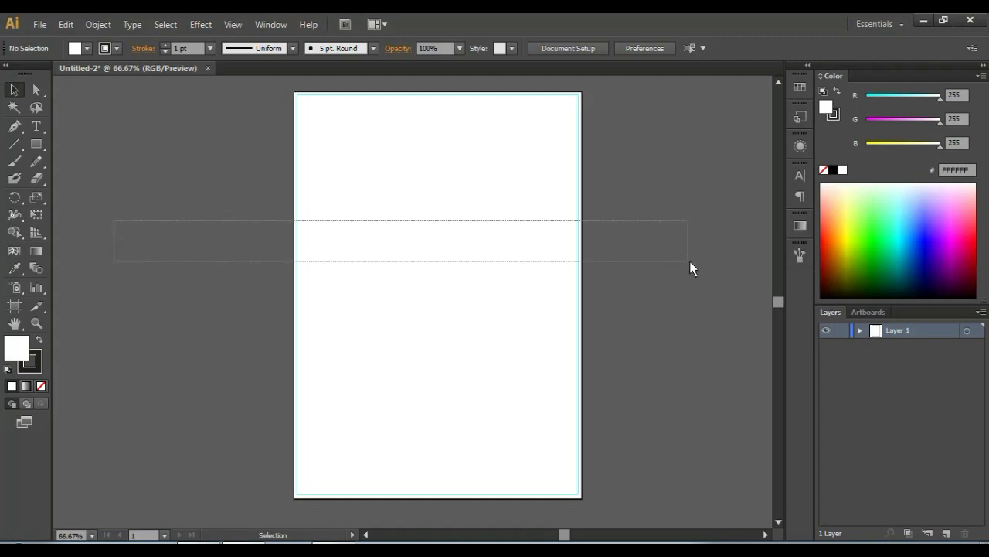
left_click(71, 27)
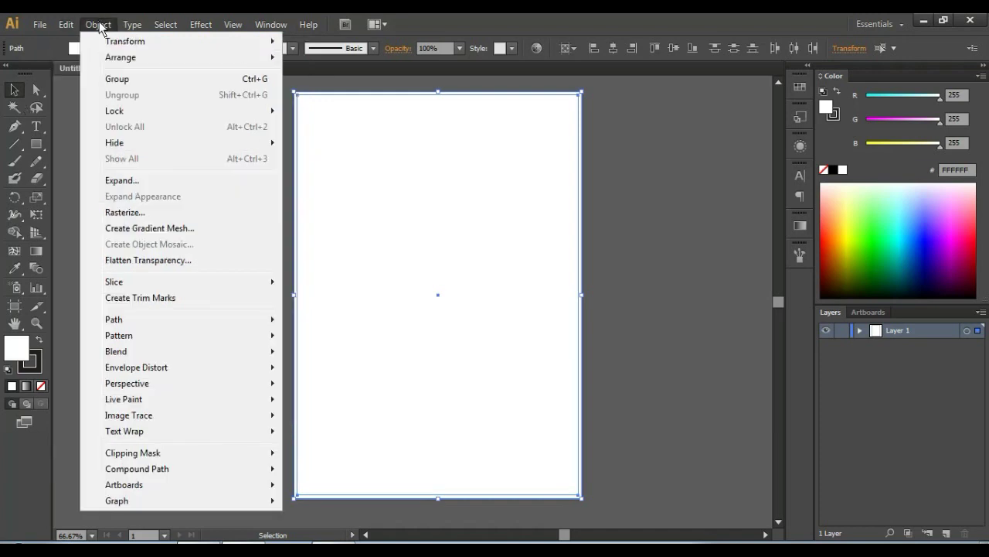
mouse_move(114, 110)
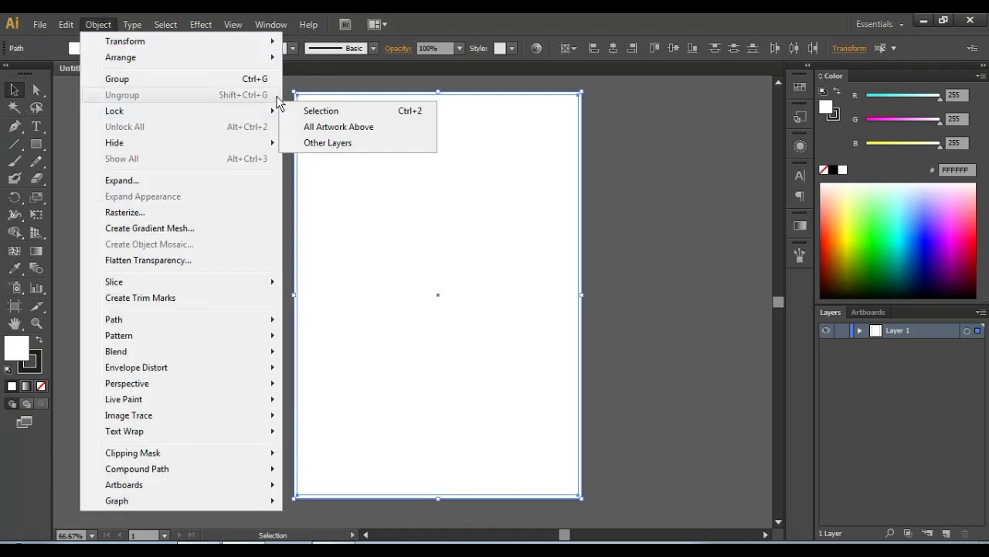
left_click(320, 112)
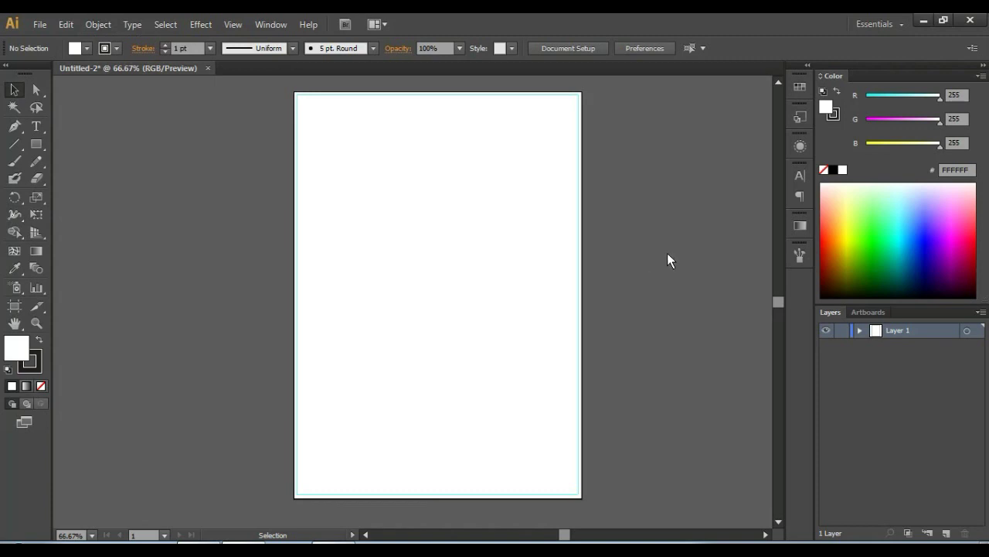
left_click_drag(449, 183, 430, 323)
left_click_drag(556, 143, 333, 236)
left_click_drag(240, 266, 593, 281)
Step: Open Untitled-1.jpg from the Desktop and drag it toward the Untitled-2 page
left_click(39, 24)
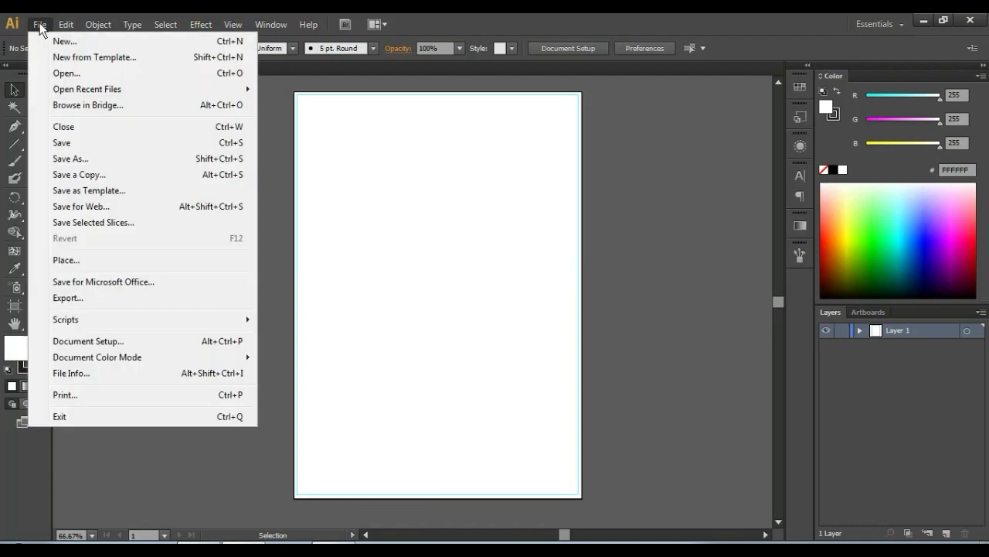
left_click(67, 75)
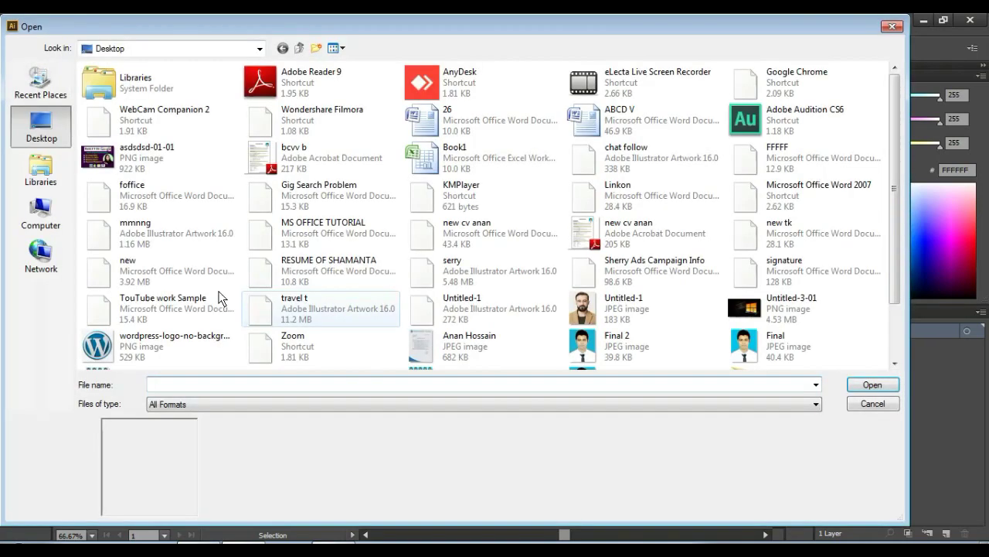
left_click(633, 320)
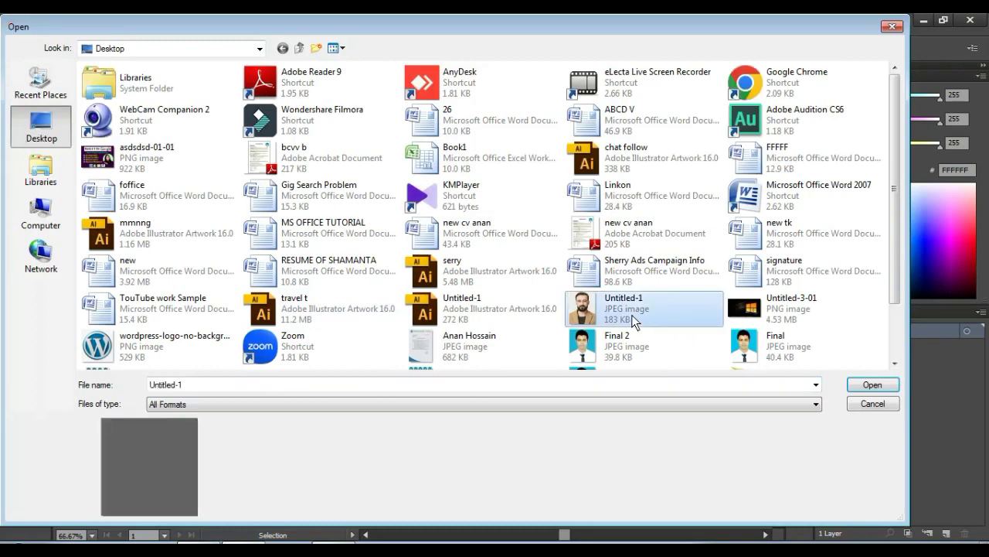
double_click(563, 315)
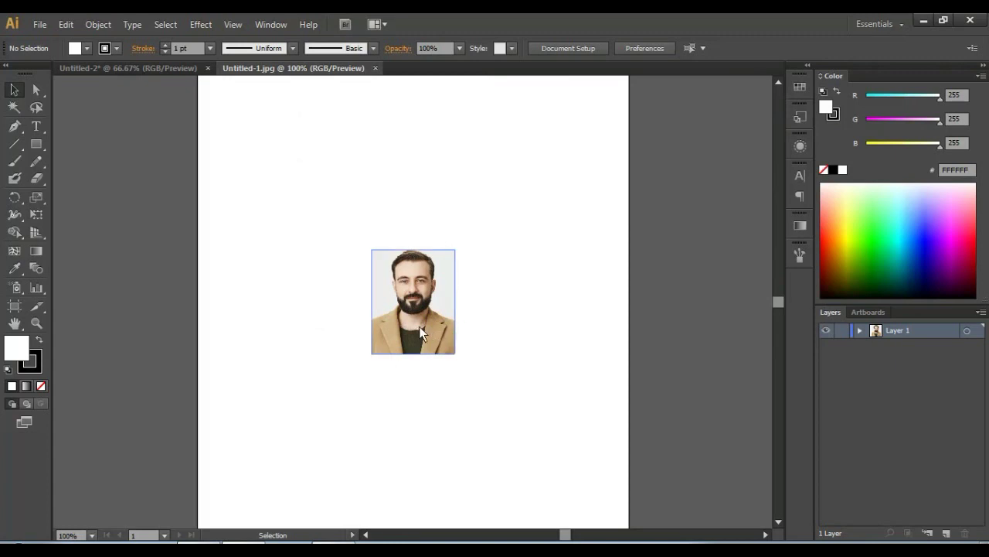
mouse_move(417, 320)
left_mouse_down()
mouse_move(408, 274)
mouse_move(170, 67)
left_mouse_up()
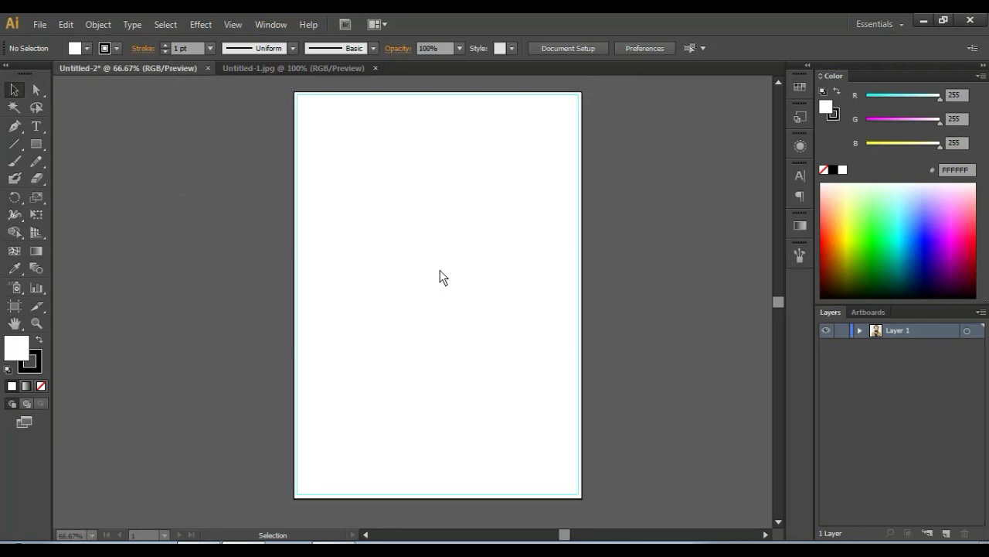
Step: Drop the photo onto the A4 page and drag it to the top-left corner
left_click_drag(439, 270, 448, 273)
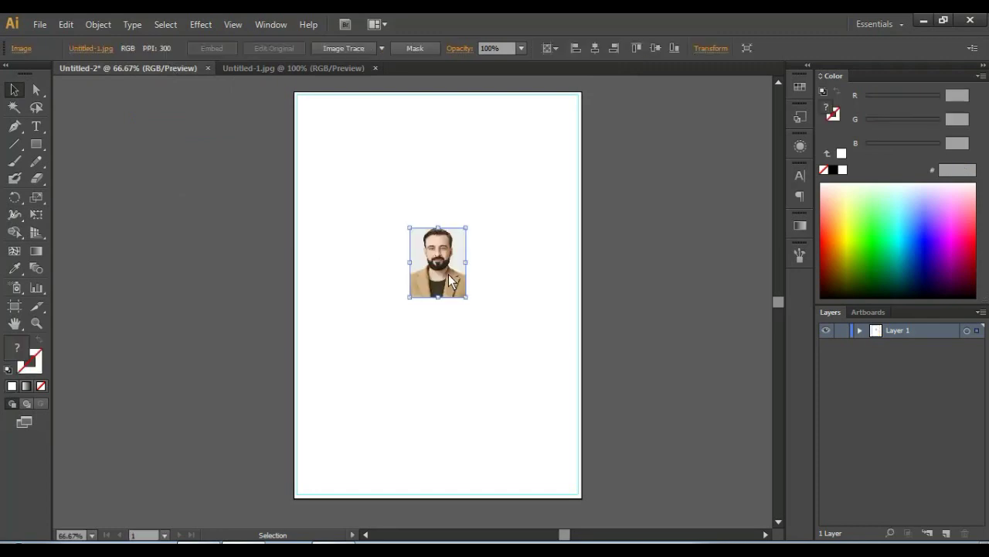
left_click(544, 329)
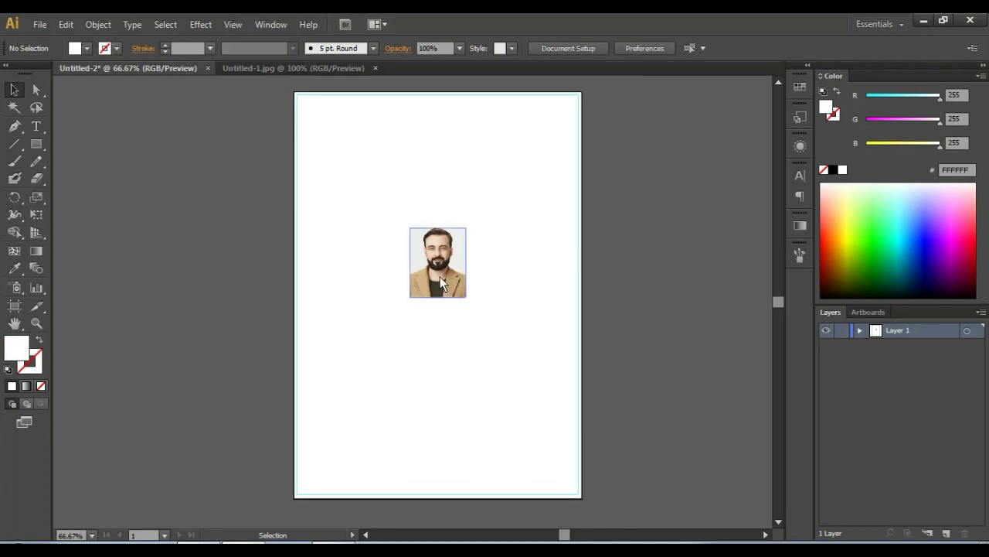
left_click_drag(440, 277, 333, 149)
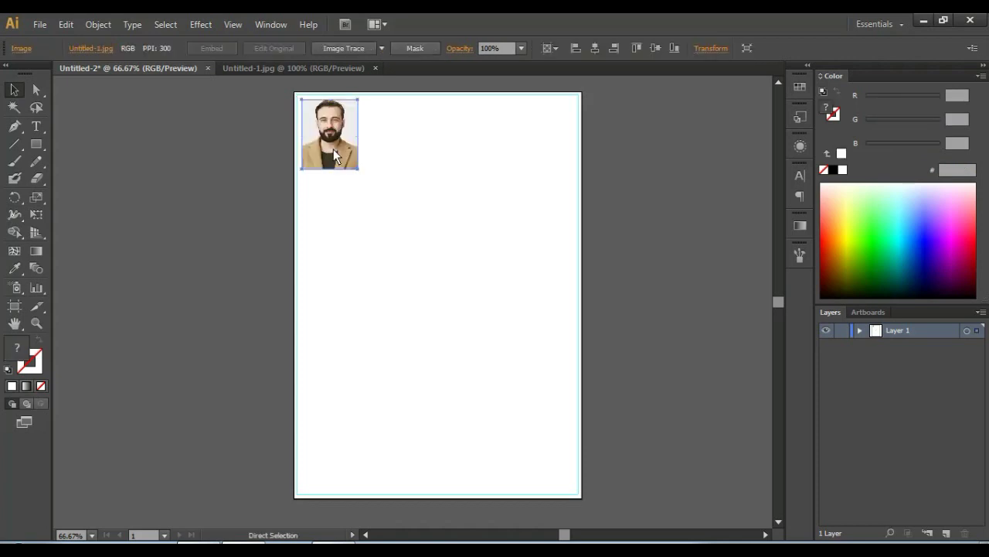
Step: Zoom in on the photo and nudge it up and left into the corner guides
left_click(311, 145, "ctrl+alt")
left_click(505, 382, "ctrl")
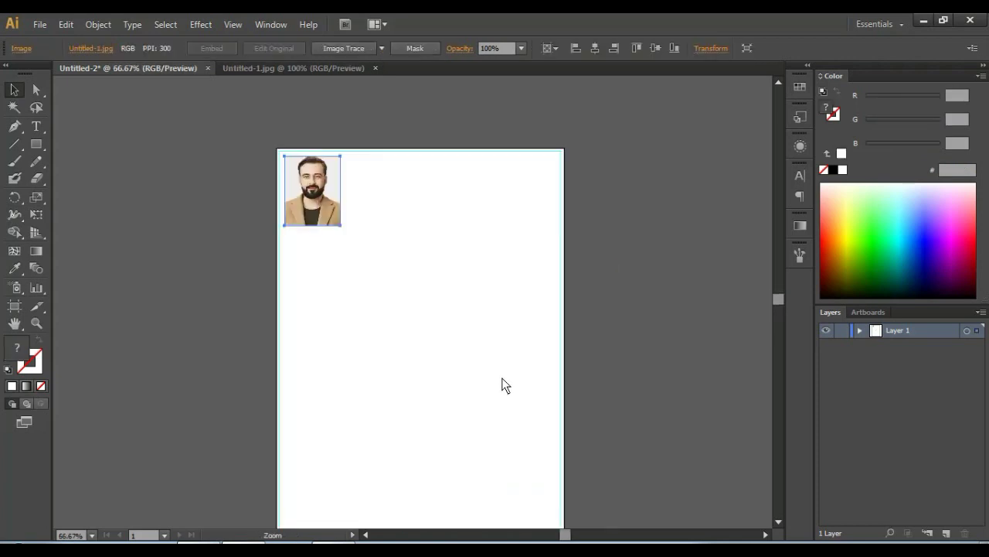
left_click(393, 275, "ctrl")
left_click(459, 377)
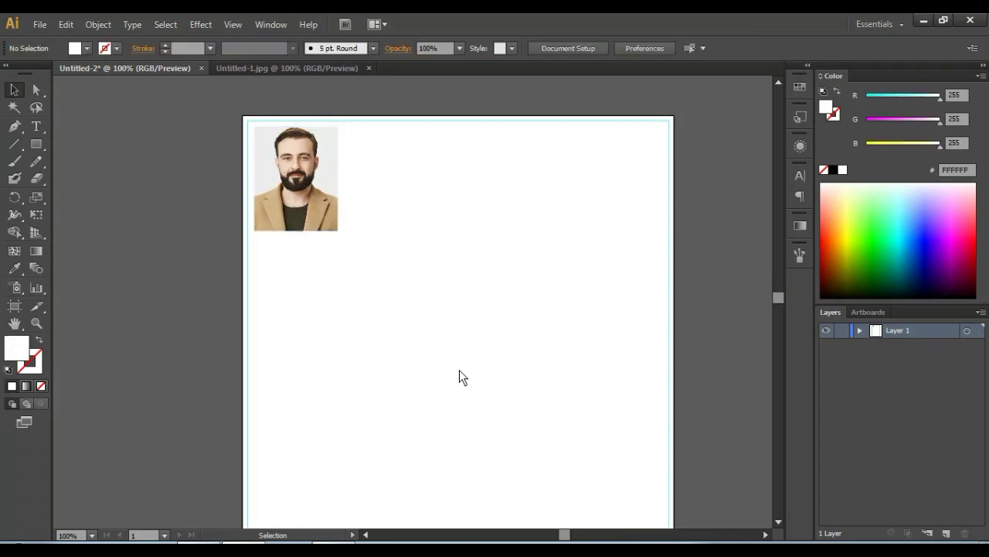
left_click(315, 194)
key("Up")
key("Up")
key("Up")
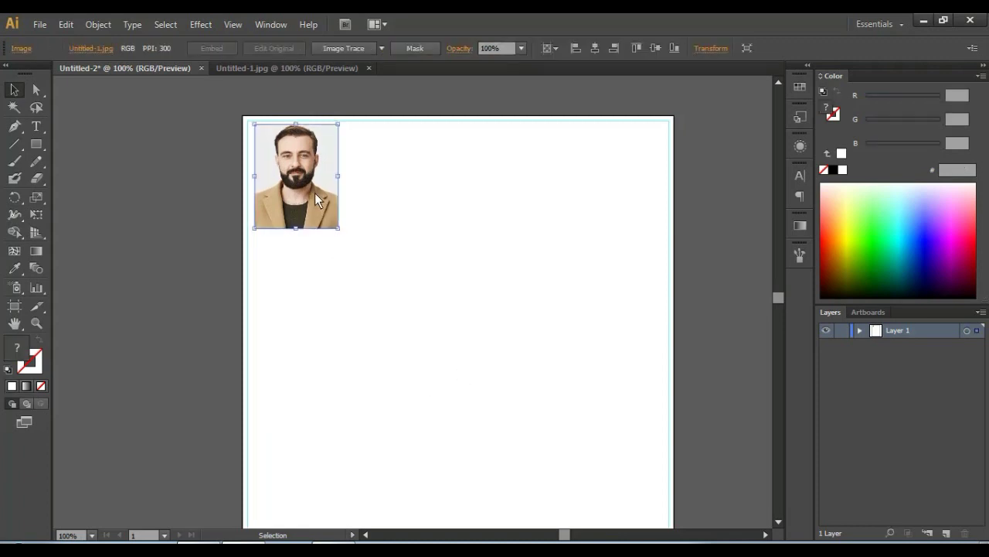
key("Left")
key("Left")
key("Left")
key("Up")
key("Down")
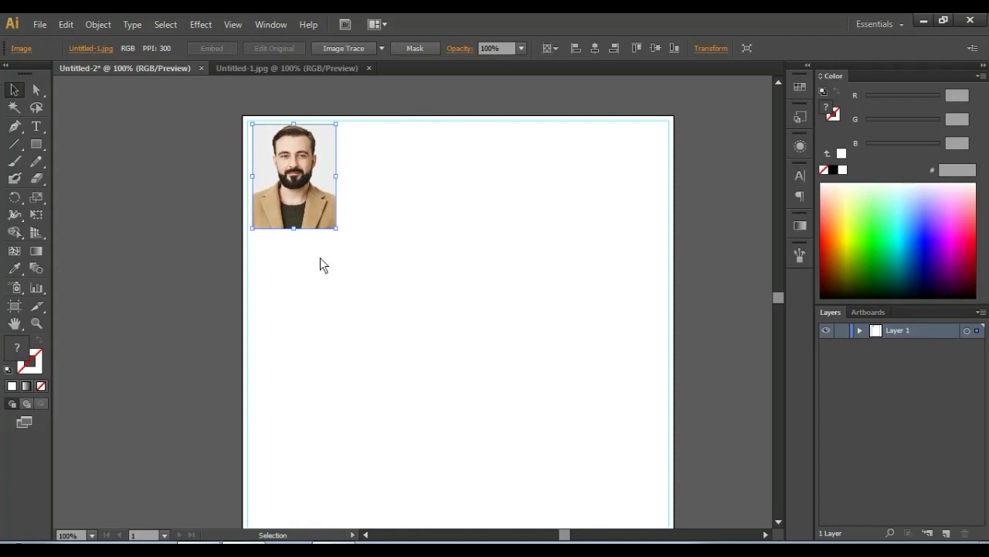
key("Left")
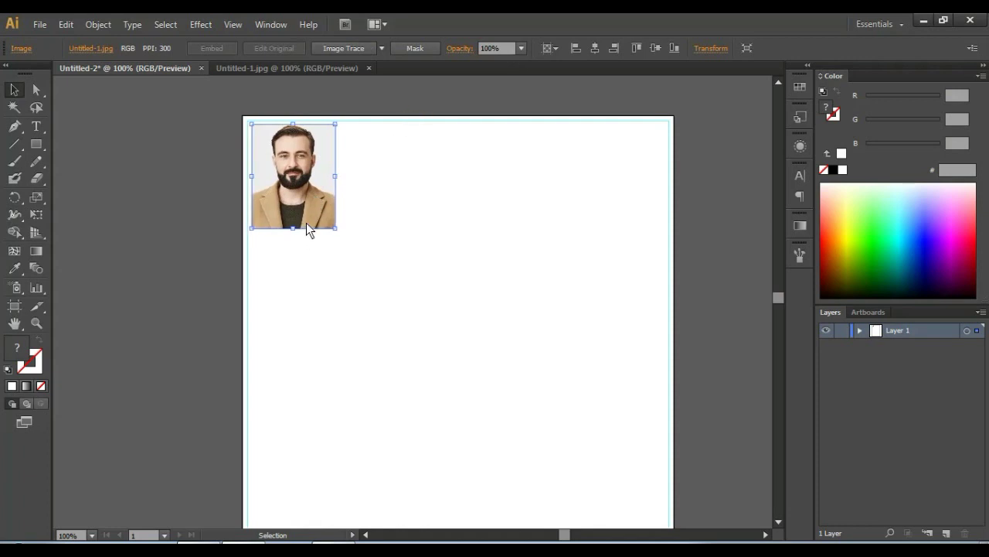
left_click(451, 206)
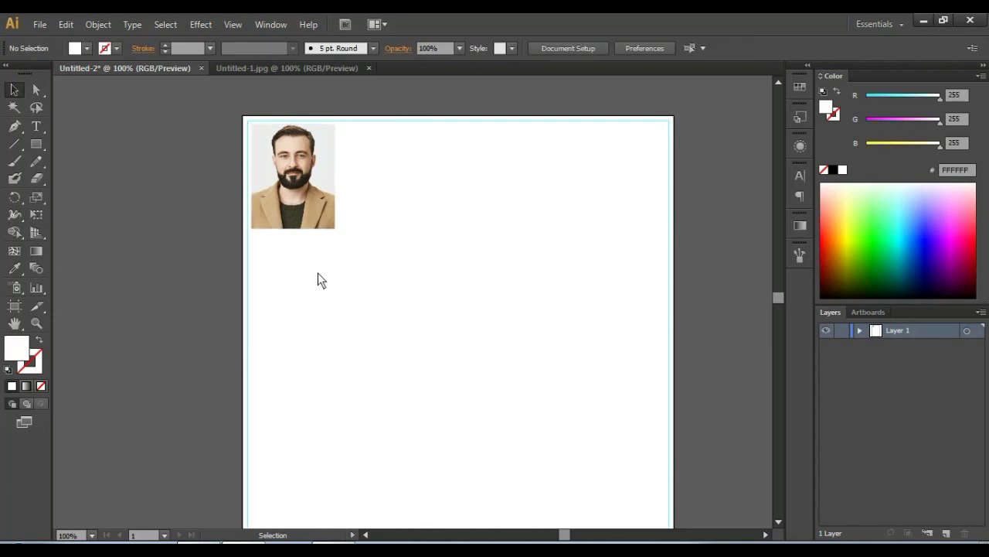
left_click(277, 179)
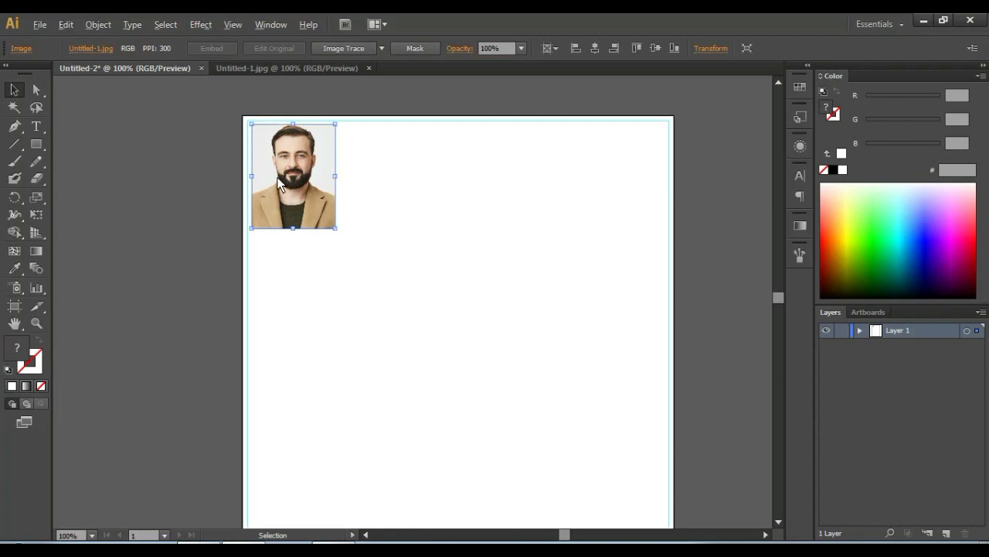
Step: Copy the photo 135 px right, then repeat with Ctrl+D to fill a four-photo row
left_click_drag(278, 177, 376, 182)
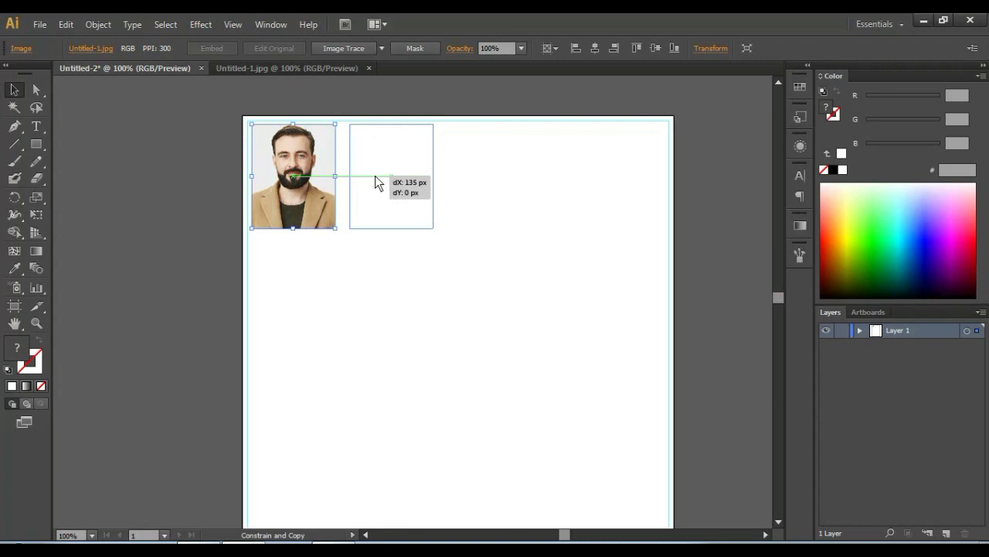
left_click_drag(374, 176, 380, 177)
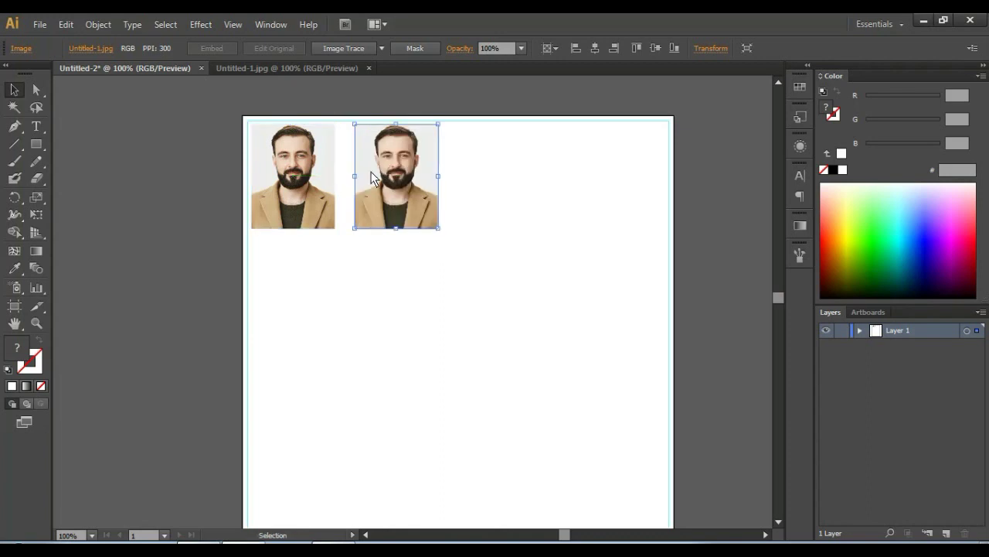
key("ctrl")
key("ctrl+d")
key("ctrl+d")
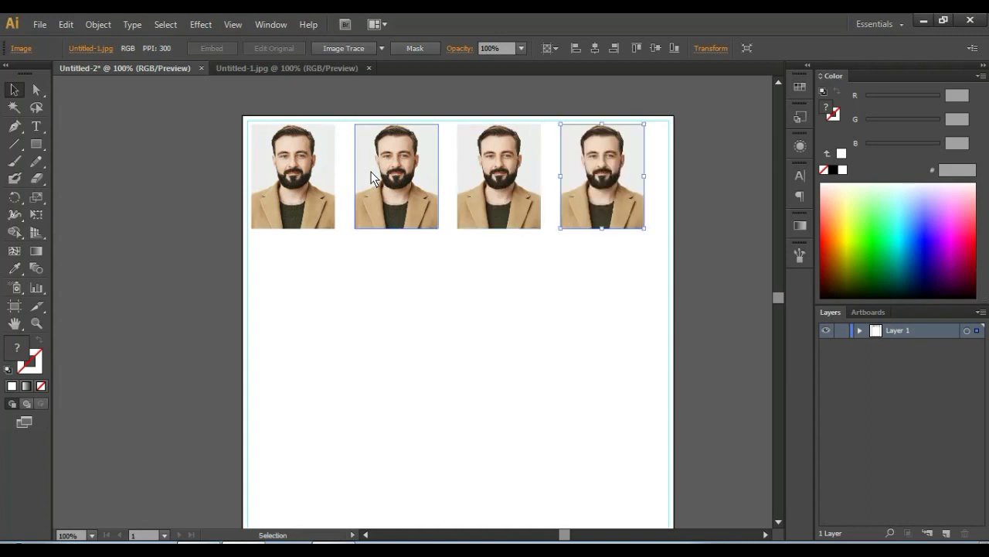
left_click(703, 186)
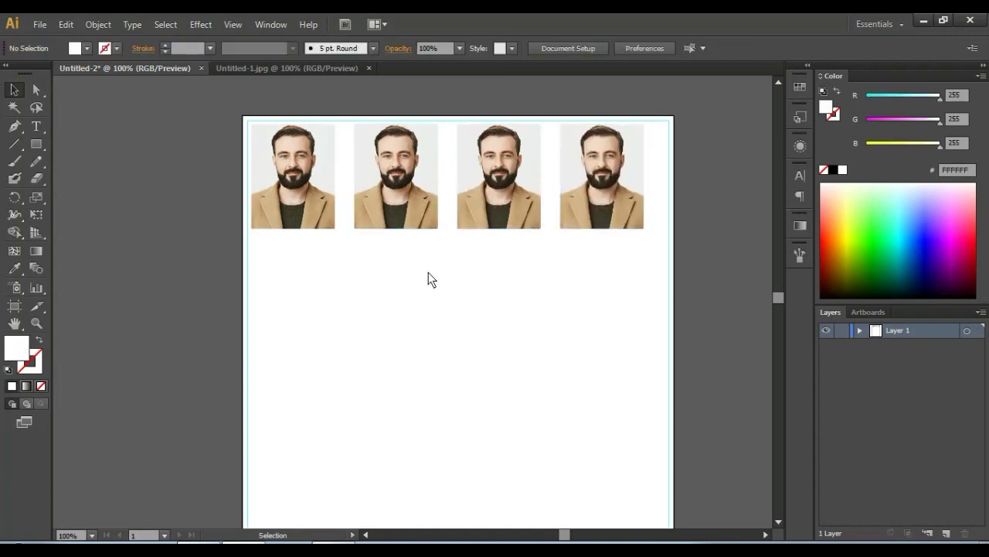
Step: Nudge the fourth, third, second and first photos right with the arrow keys to even the gaps
left_click(606, 178)
key("Right")
key("Right")
key("Right")
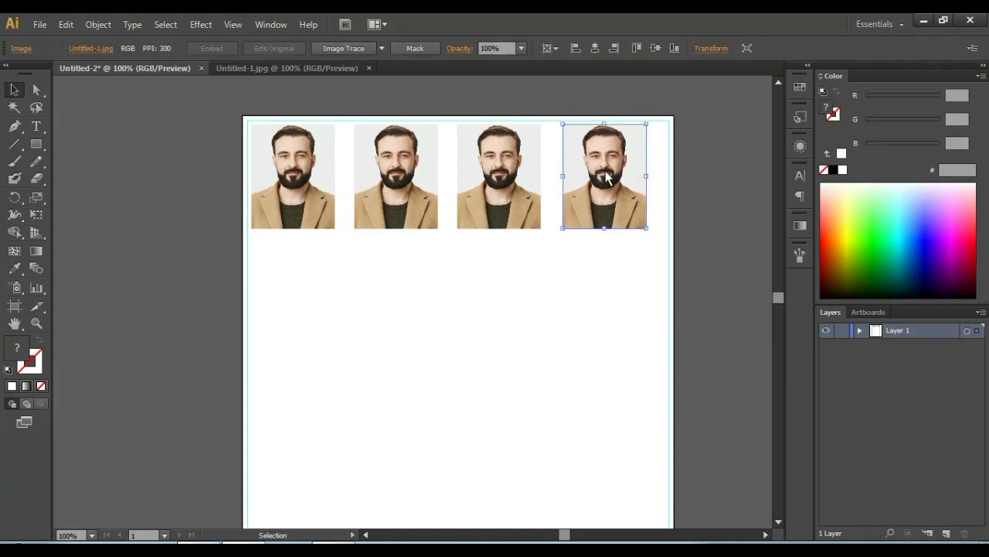
key("Right")
key("Right")
key("Right")
key("Right")
key("Right")
key("Right")
key("Right")
key("Right")
key("Right")
key("Right")
key("Right")
key("Right")
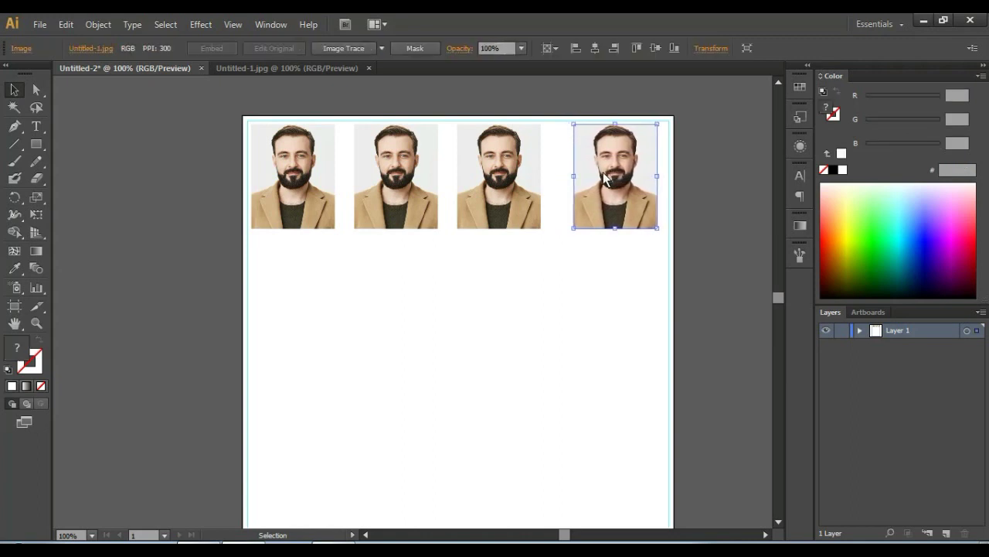
left_click(490, 166)
key("Right")
key("Right")
key("Right")
key("Right")
key("Right")
key("Right")
key("Right")
key("Right")
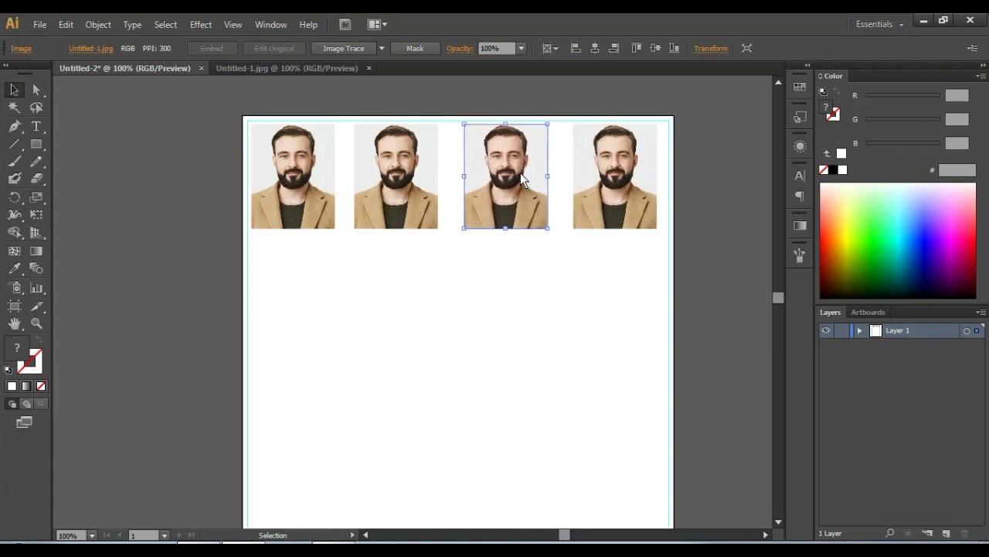
key("Right")
key("Right")
key("Right")
key("Right")
key("Right")
key("Right")
left_click(420, 175)
key("Right")
key("Right")
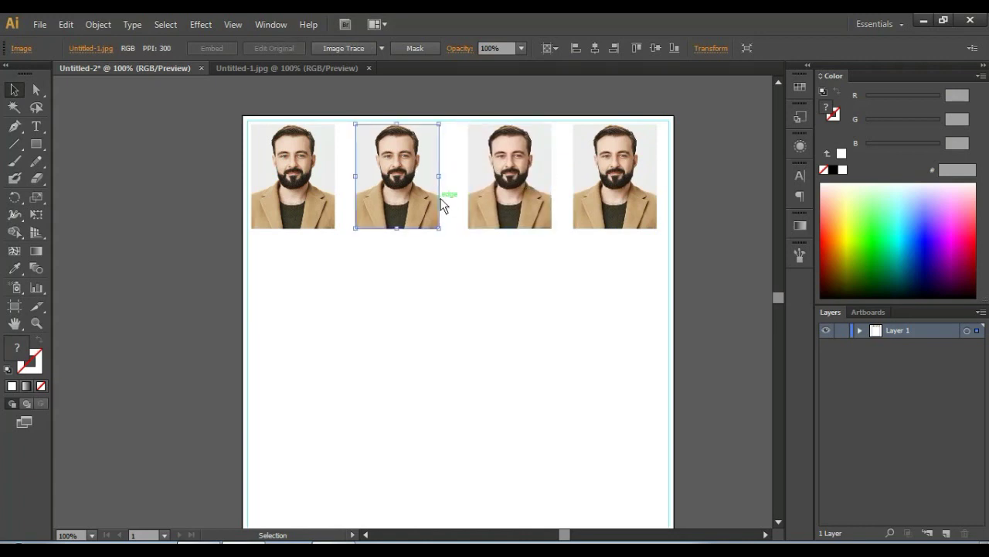
key("Right")
key("Right")
key("Right")
key("Right")
key("Right")
key("Right")
key("Right")
key("Right")
key("Right")
key("Right")
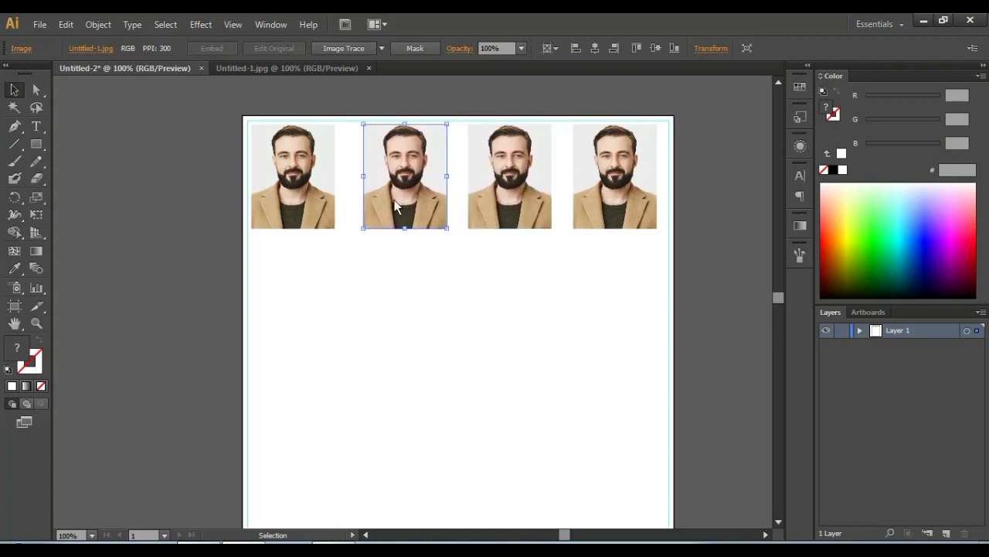
left_click(285, 184)
key("Right")
key("Right")
key("Right")
key("Right")
key("Right")
key("Right")
key("Right")
key("Right")
key("Right")
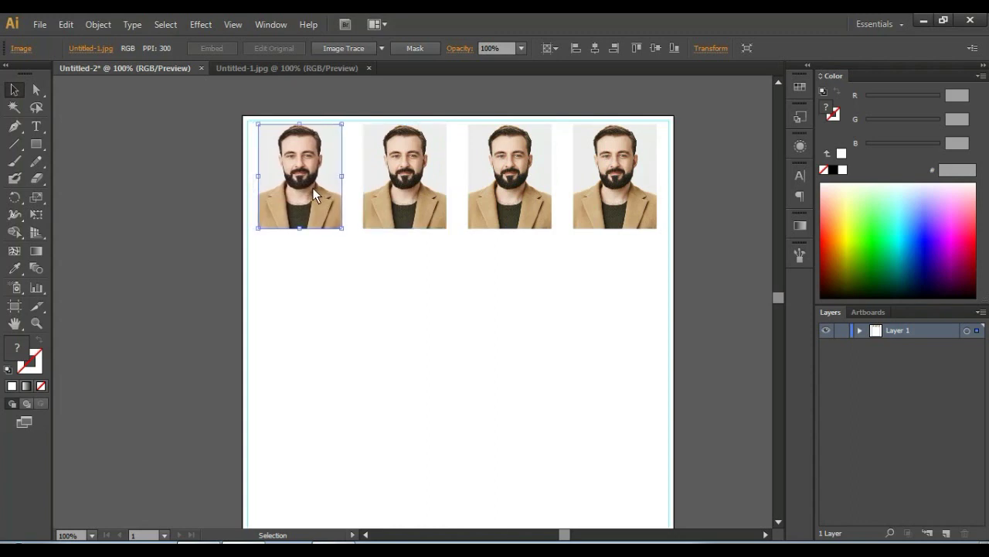
key("Right")
key("Right")
key("Right")
key("Right")
key("Right")
key("Right")
key("Right")
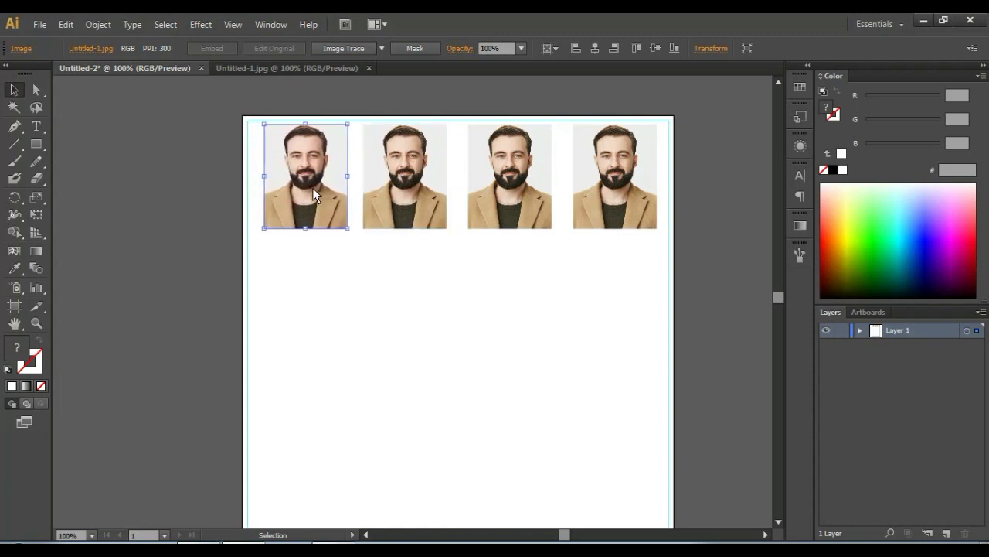
key("Right")
key("Right")
key("Left")
key("Left")
key("Left")
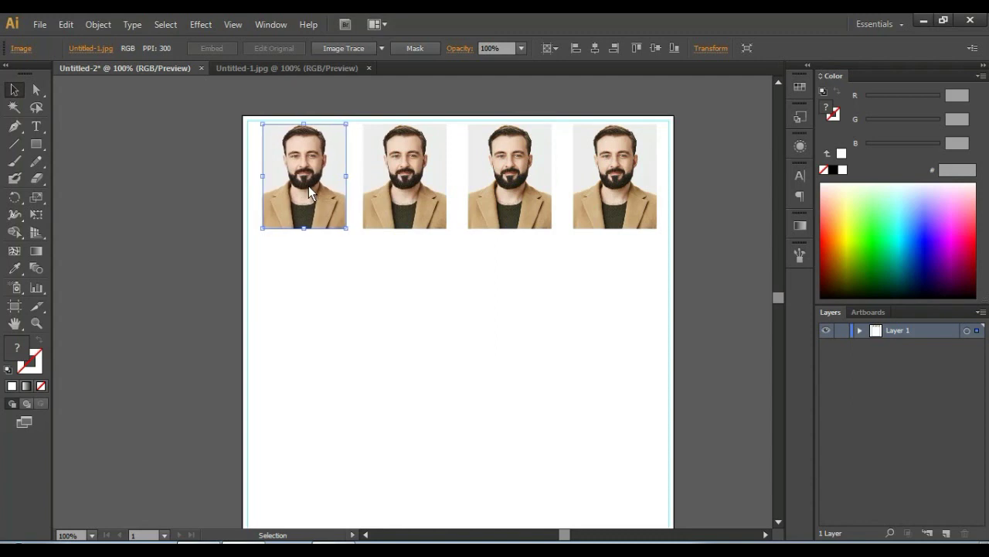
key("Left")
key("Left")
key("Left")
key("Left")
Step: Fit the page in view and select all four photos in the row
left_click(367, 182)
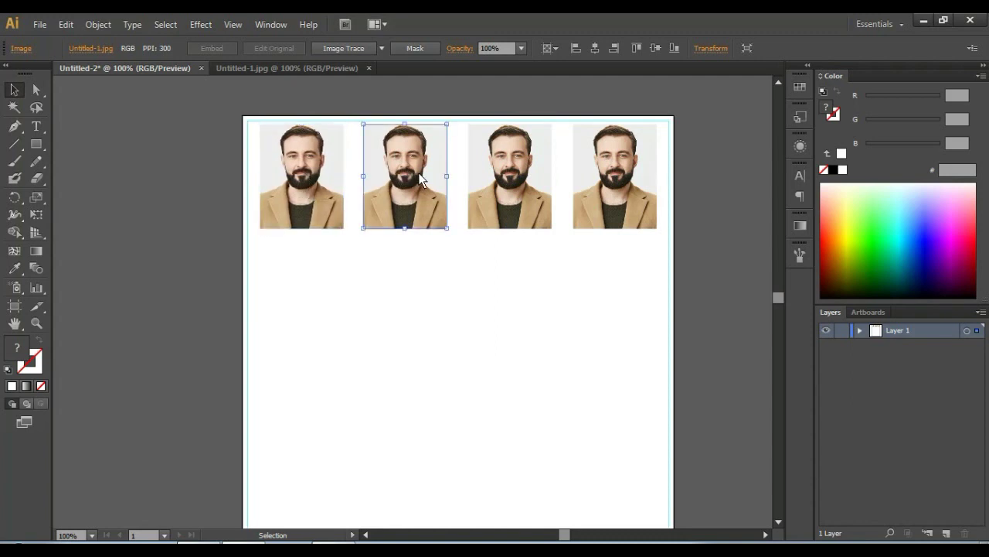
left_click(470, 318)
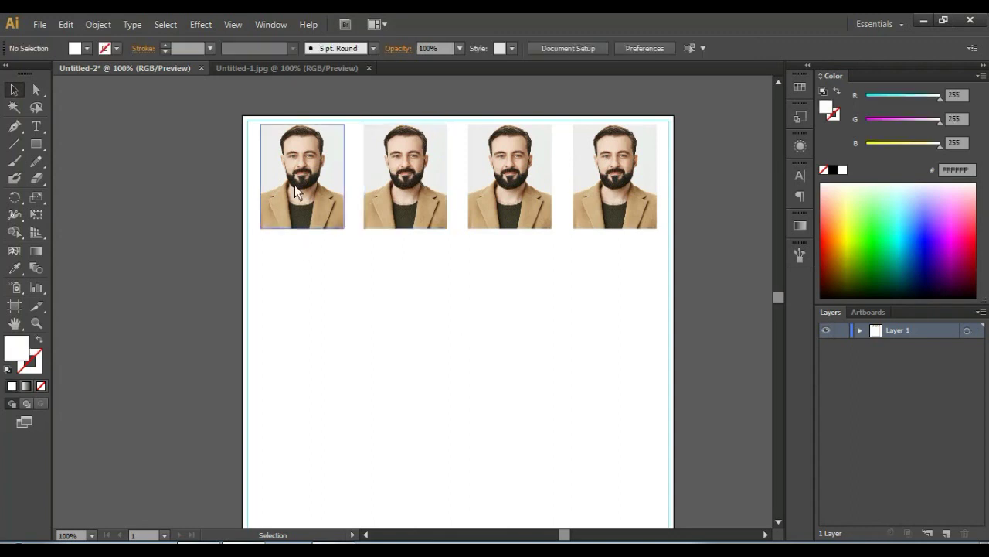
key("ctrl+1")
left_click(261, 247)
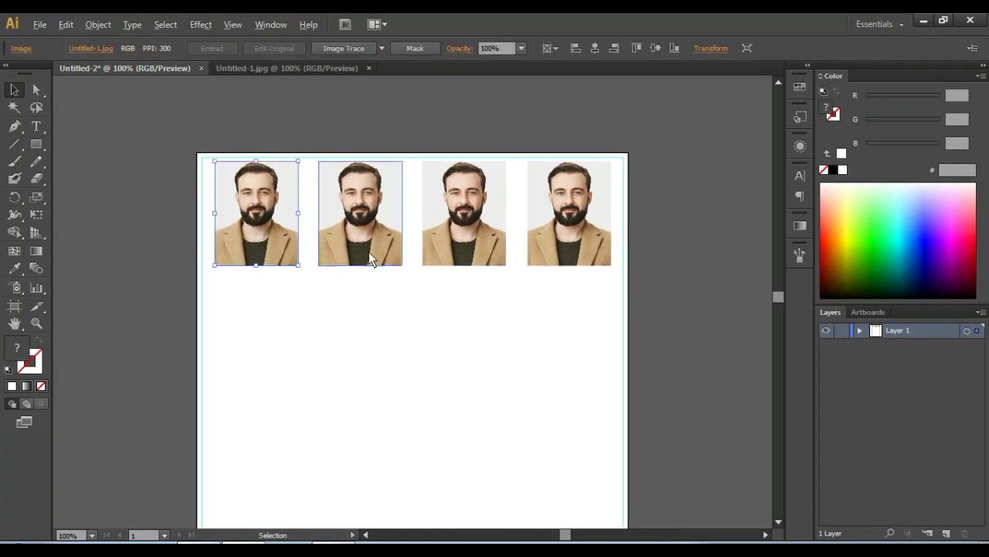
left_click(346, 224, "shift")
left_click(336, 226, "shift")
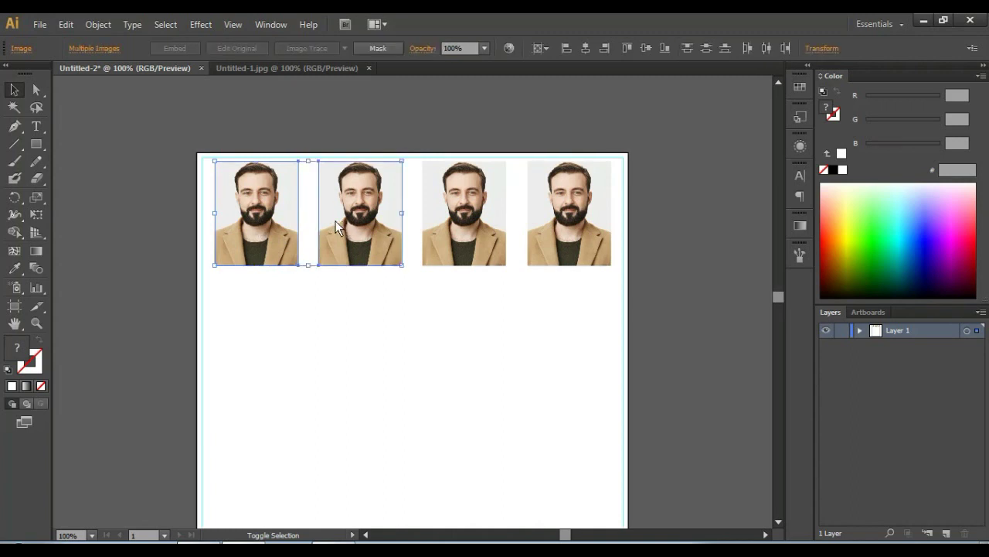
left_click(435, 208, "shift")
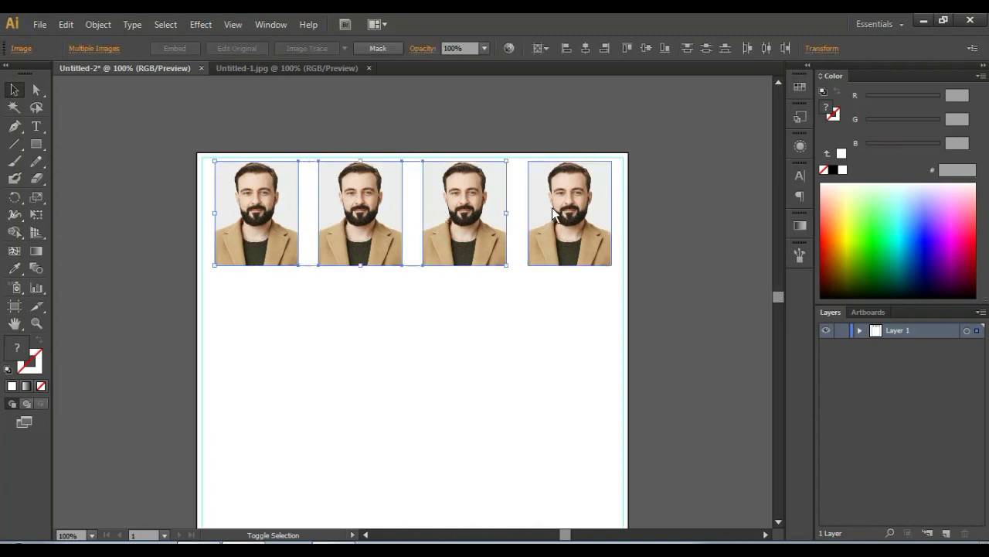
left_click(551, 209, "shift")
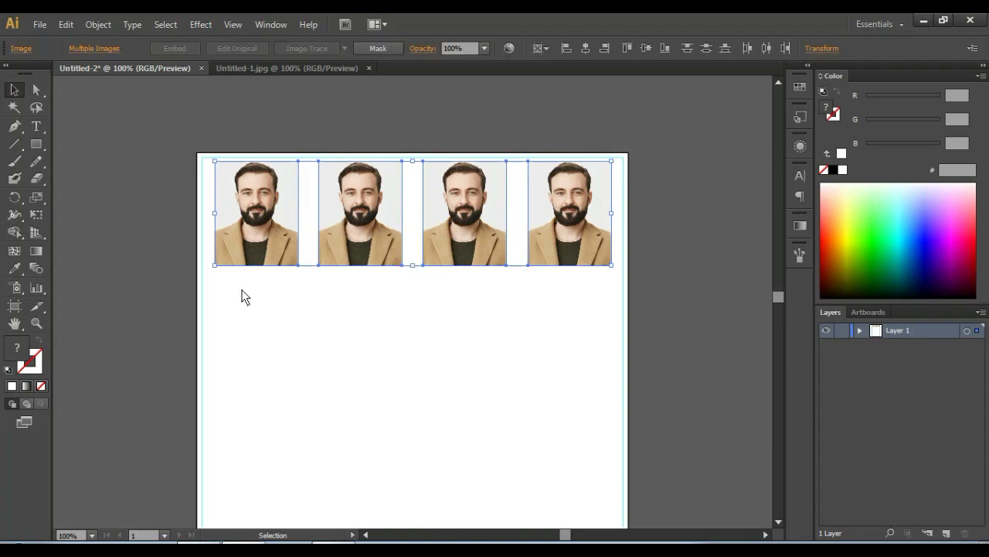
Step: Group the four top-row passport photos into a single group and reselect it
right_click(381, 206)
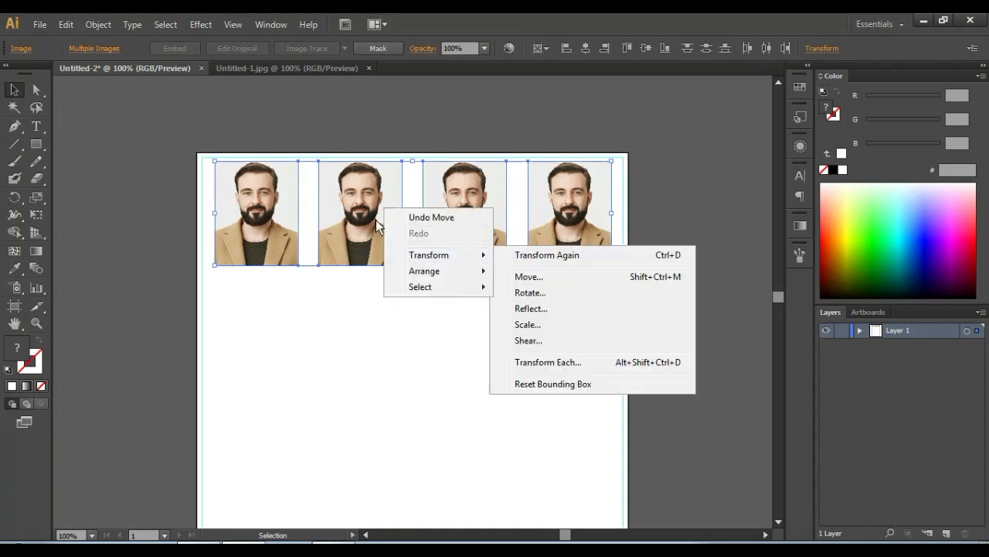
left_click(65, 25)
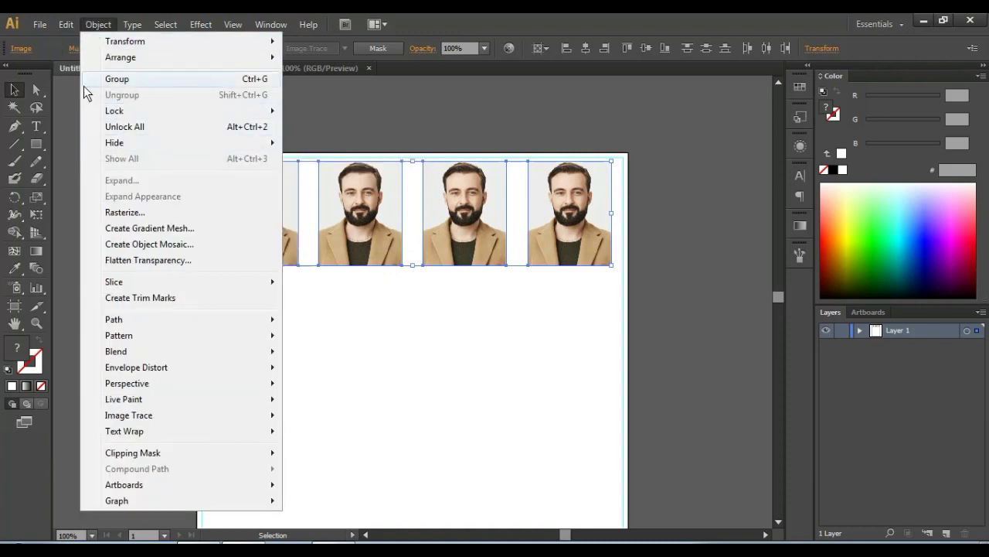
left_click(118, 80)
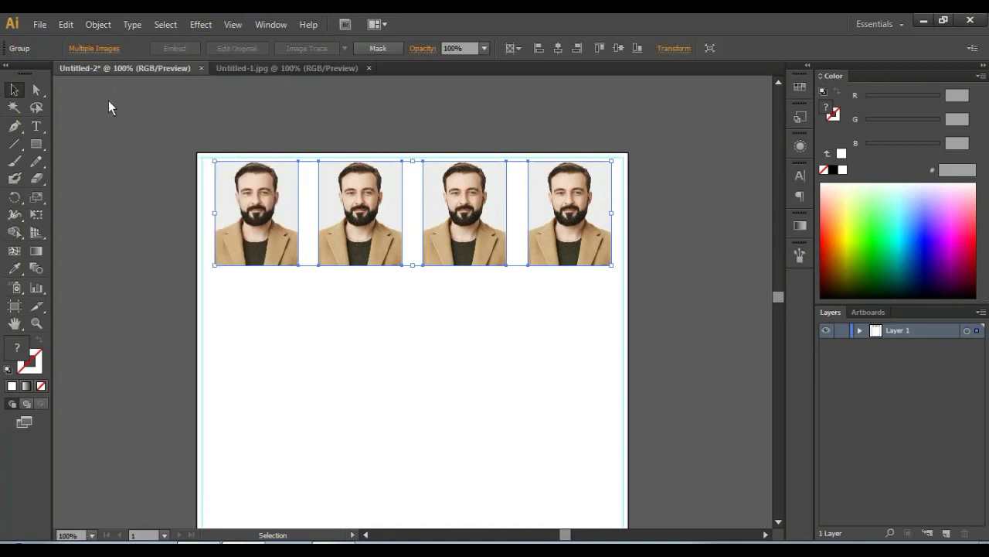
left_click(553, 409)
left_click(431, 225)
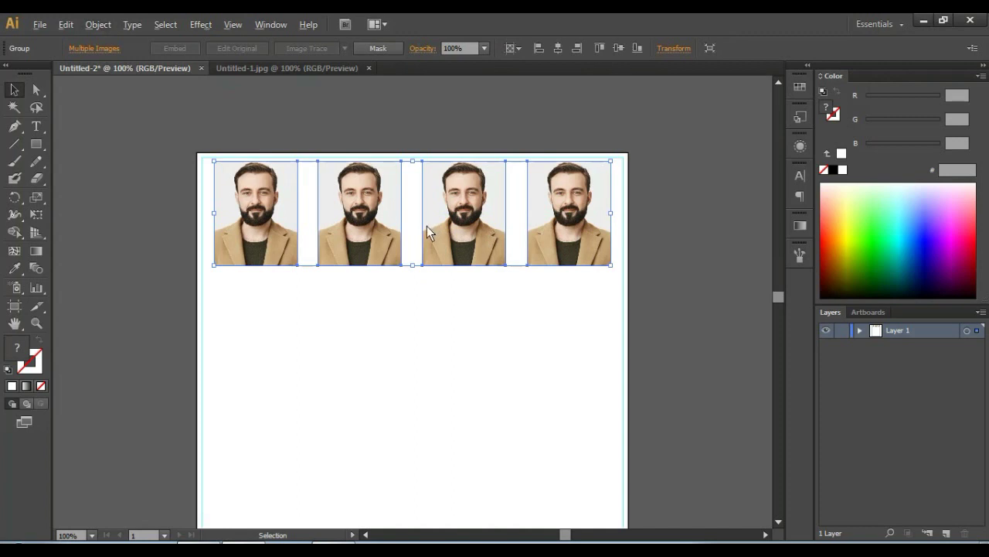
Step: Copy the photo row straight down as a second row, then repeat for third and fourth rows
left_click_drag(429, 225, 431, 340)
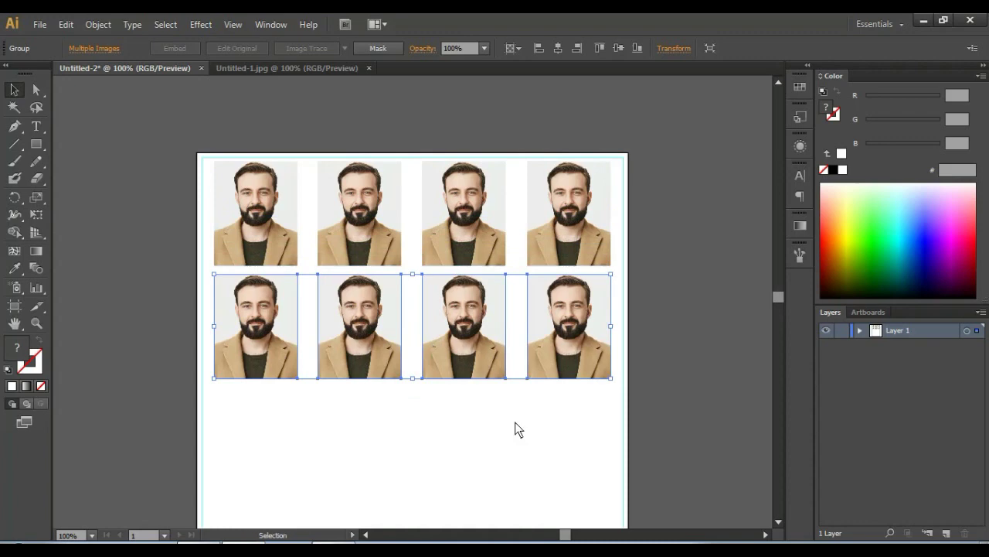
scroll(602, 397, "down", 2)
scroll(642, 380, "down", 1)
key("a")
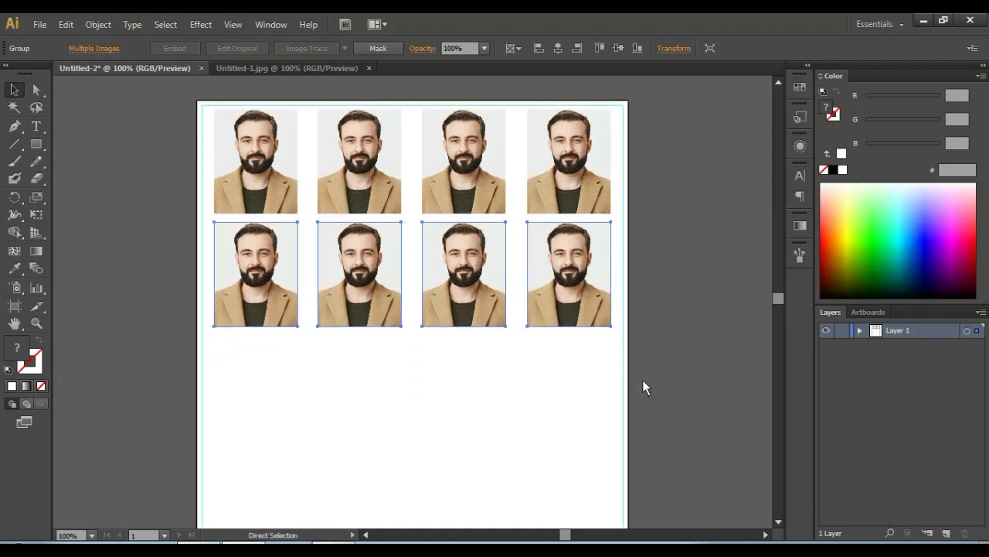
key("ctrl+d")
key("v")
key("ctrl+d")
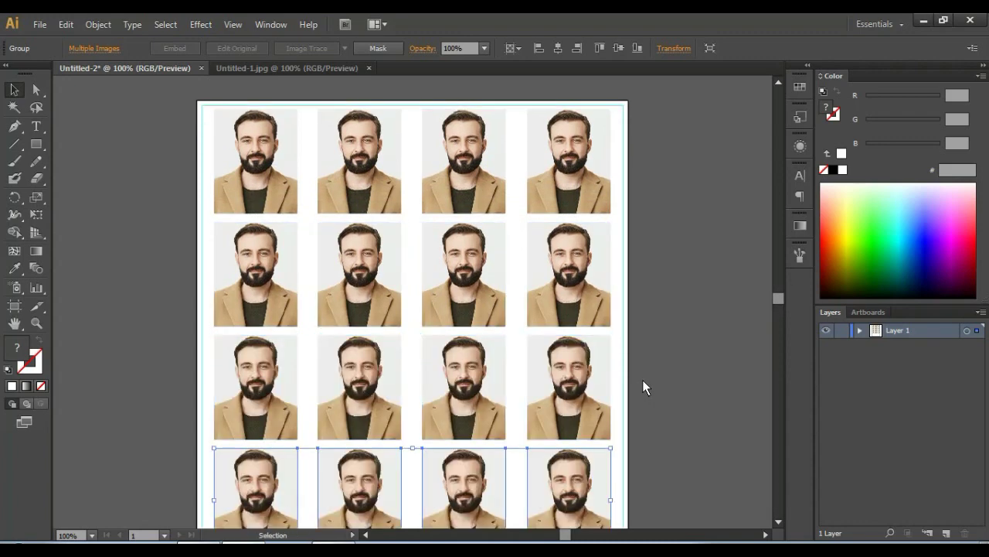
Step: Repeat the move once more for another photo row below, then deselect
scroll(662, 360, "down", 2)
scroll(662, 359, "down", 2)
scroll(662, 357, "down", 2)
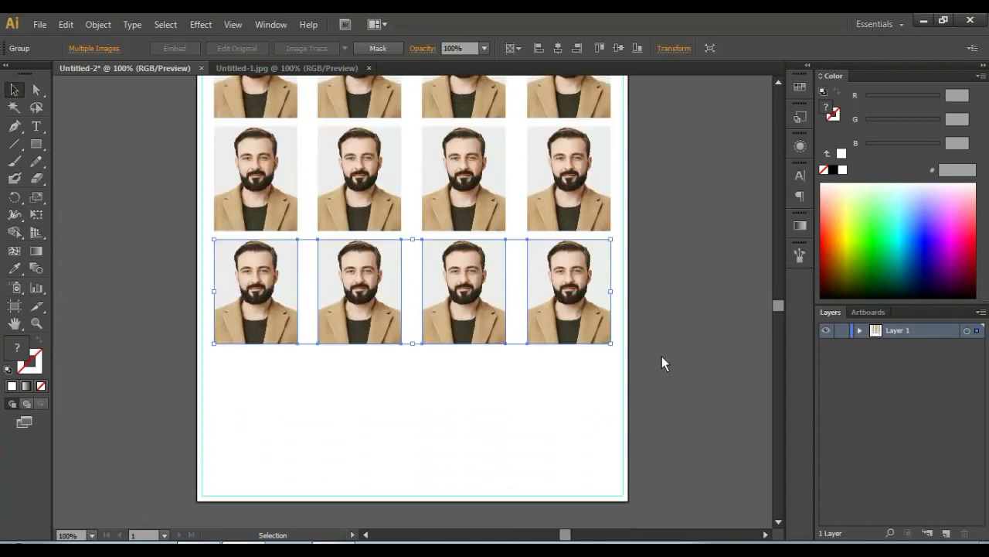
key("a")
key("v")
key("ctrl+d")
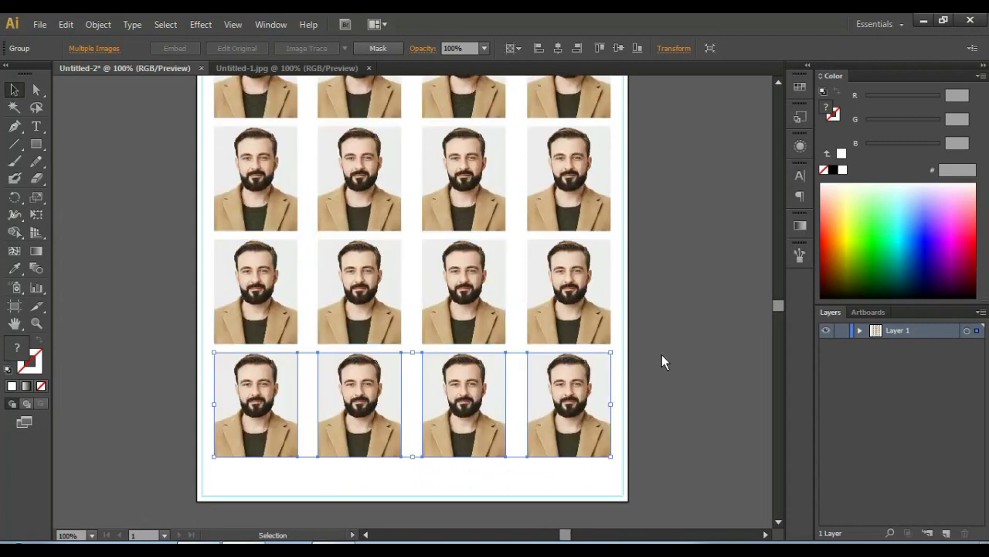
left_click(725, 338)
scroll(717, 340, "up", 1)
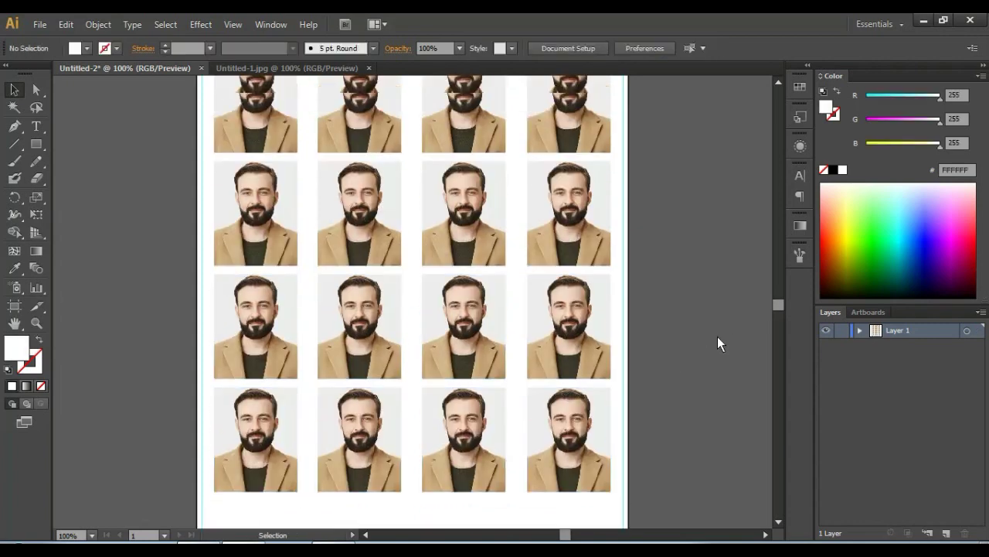
scroll(717, 340, "up", 1)
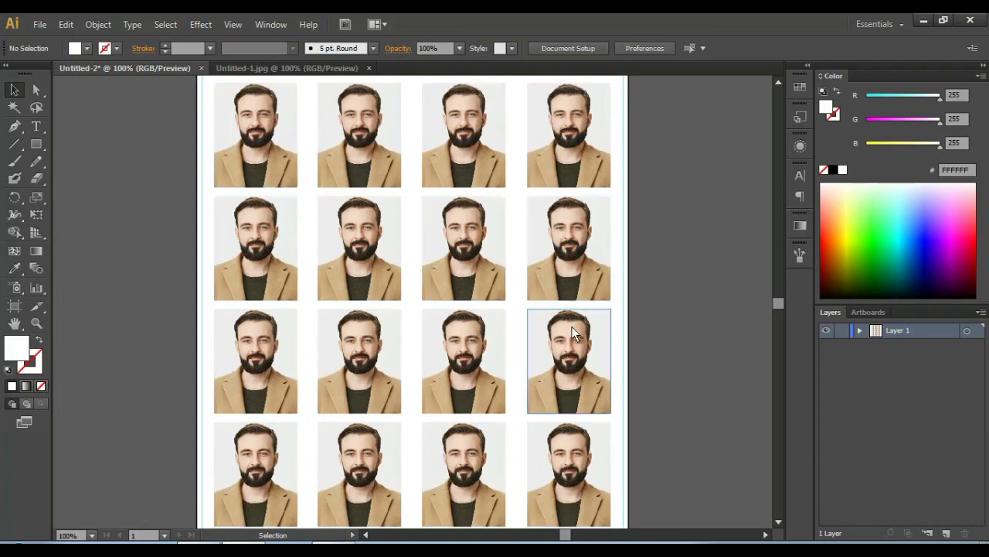
scroll(539, 405, "down", 1)
scroll(539, 404, "down", 2)
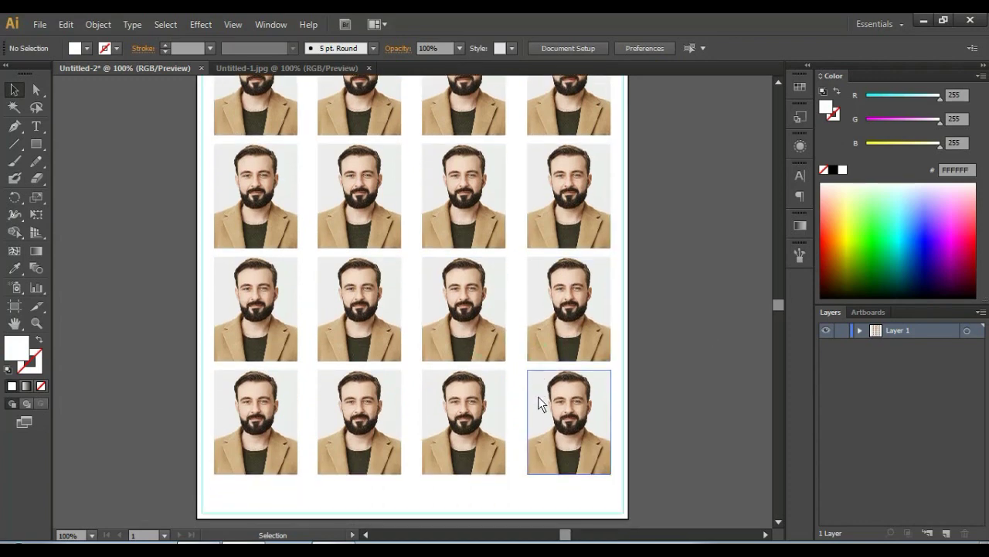
scroll(538, 403, "up", 3)
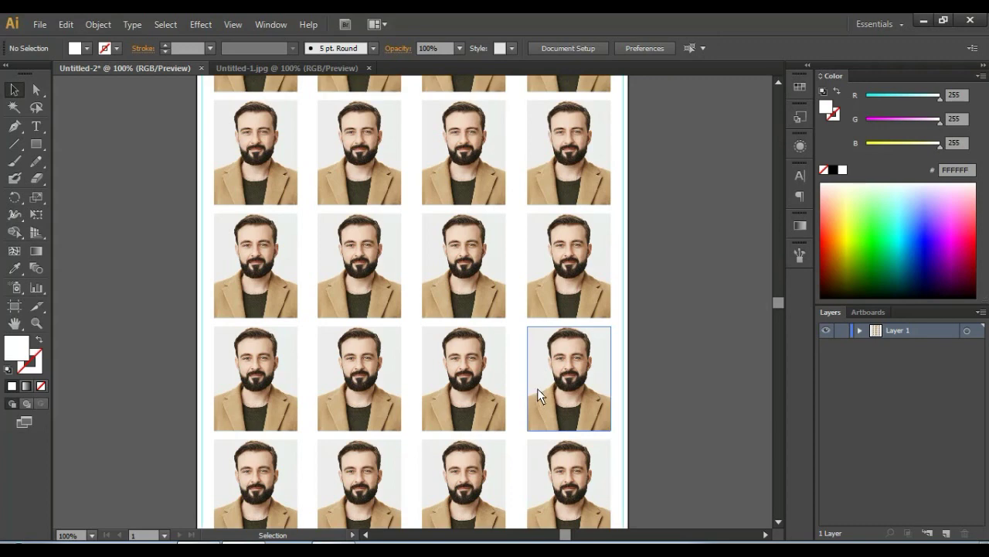
scroll(557, 355, "up", 1)
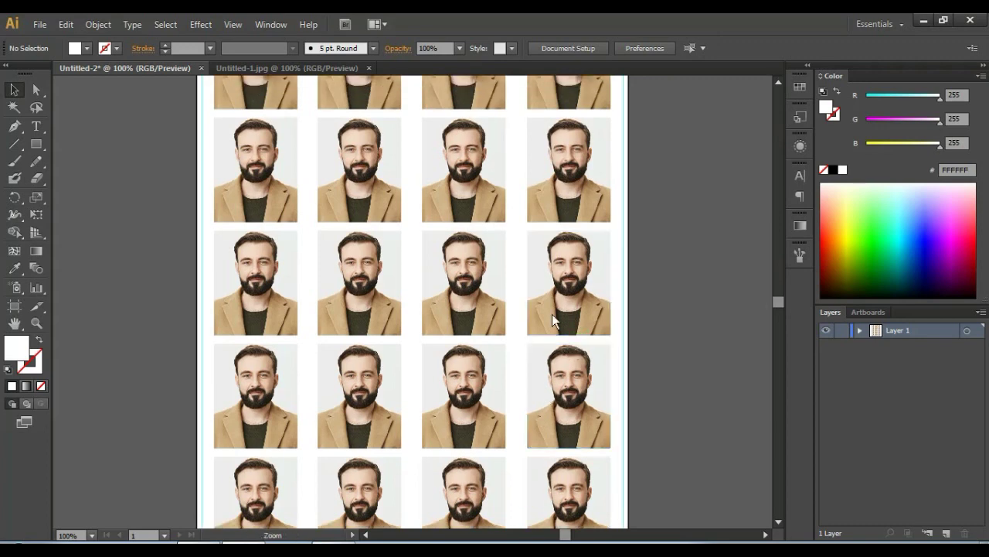
key("ctrl+minus")
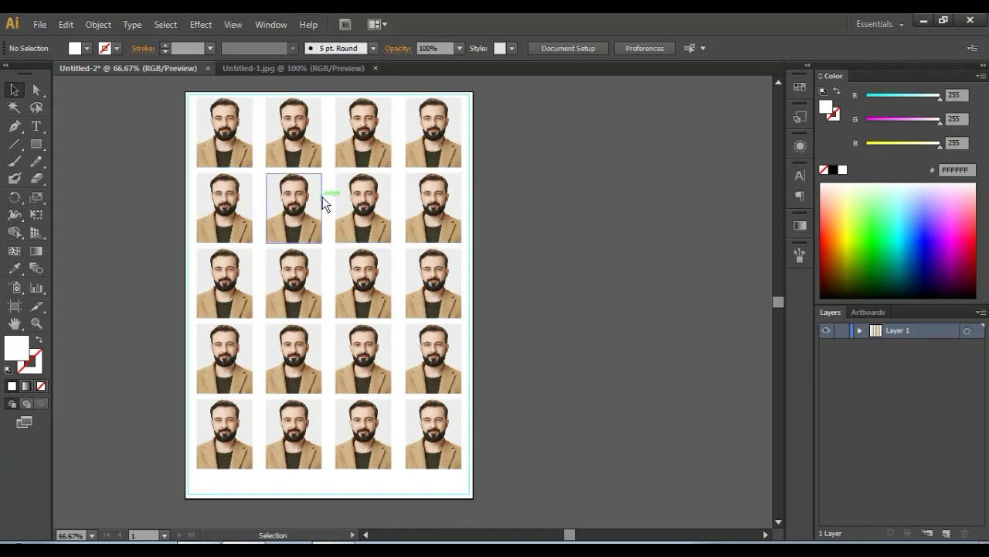
key("ctrl+minus")
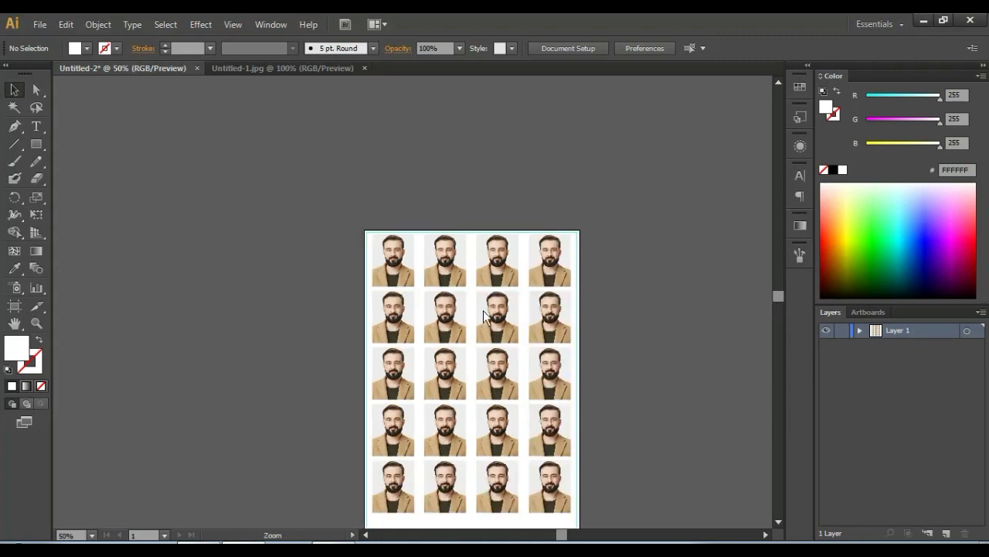
key("ctrl+plus")
key("ctrl+plus")
key("ctrl+plus")
key("ctrl+plus")
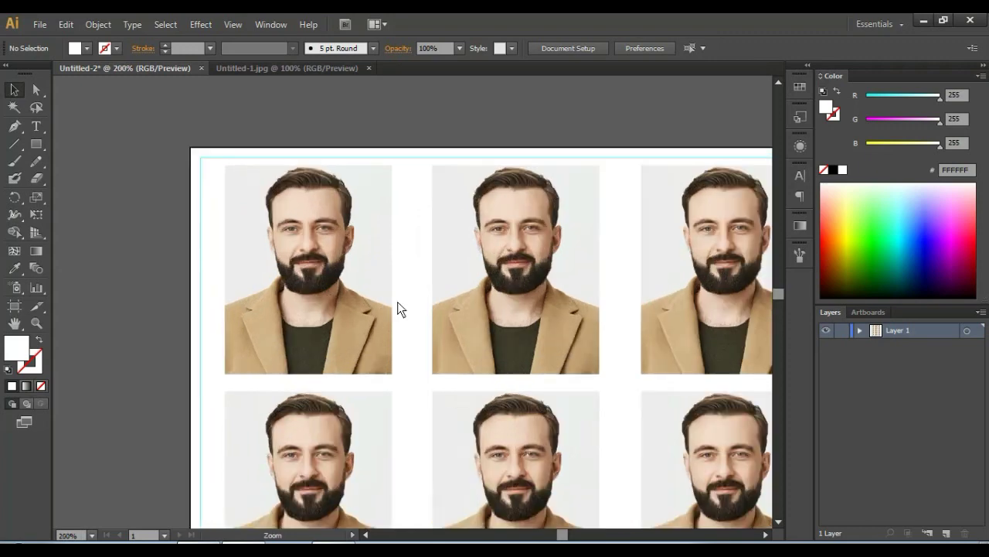
key("ctrl+plus")
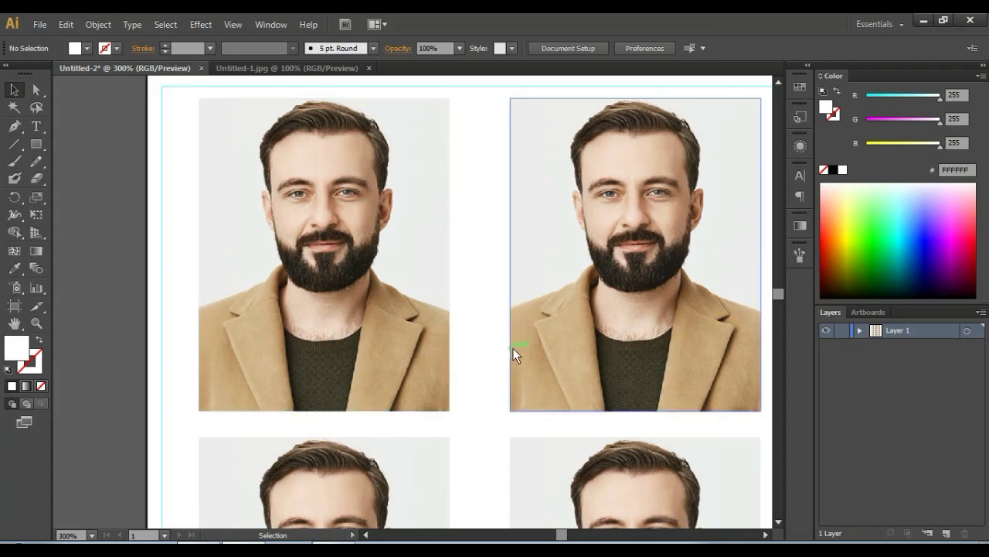
key("ctrl+minus")
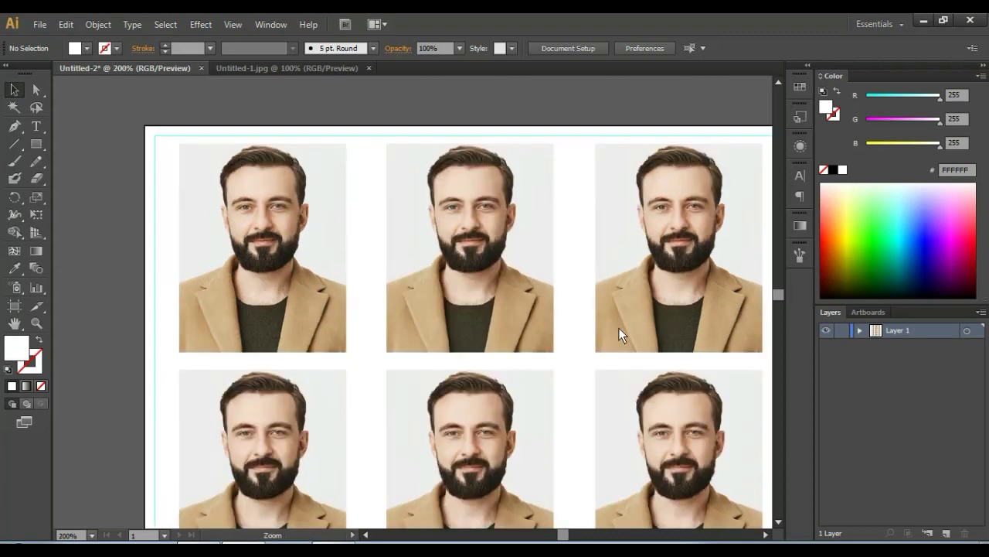
key("ctrl+minus")
key("ctrl+minus")
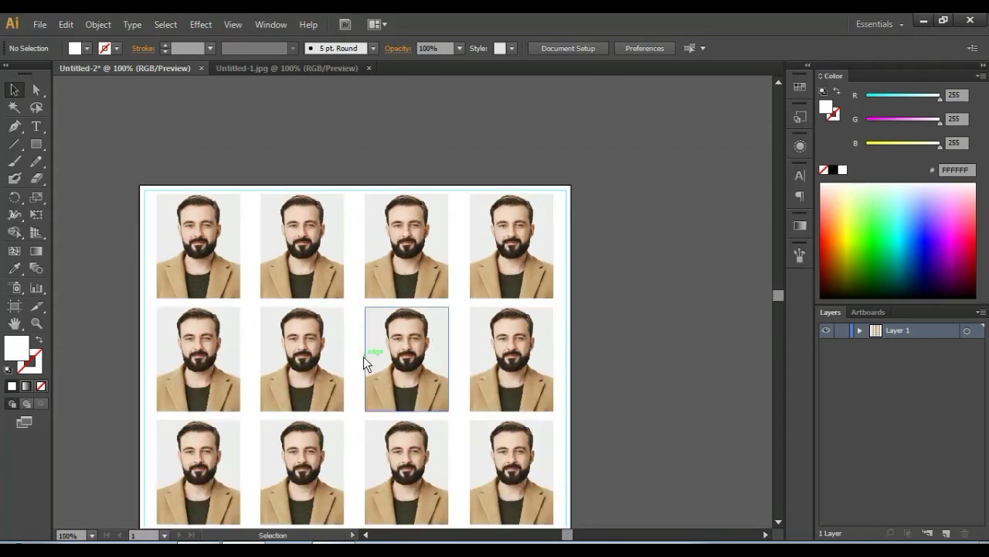
left_click(371, 368)
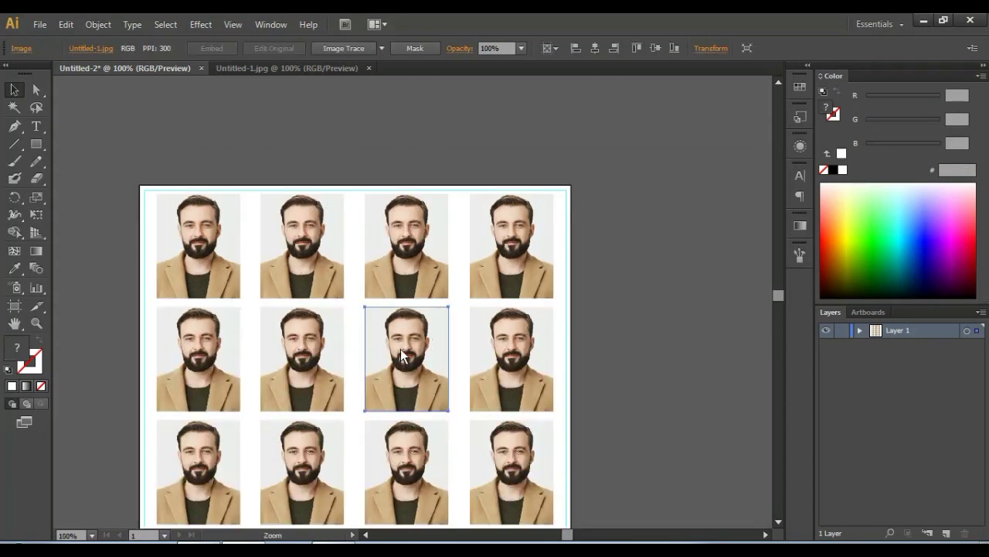
key("ctrl+minus")
key("ctrl+plus")
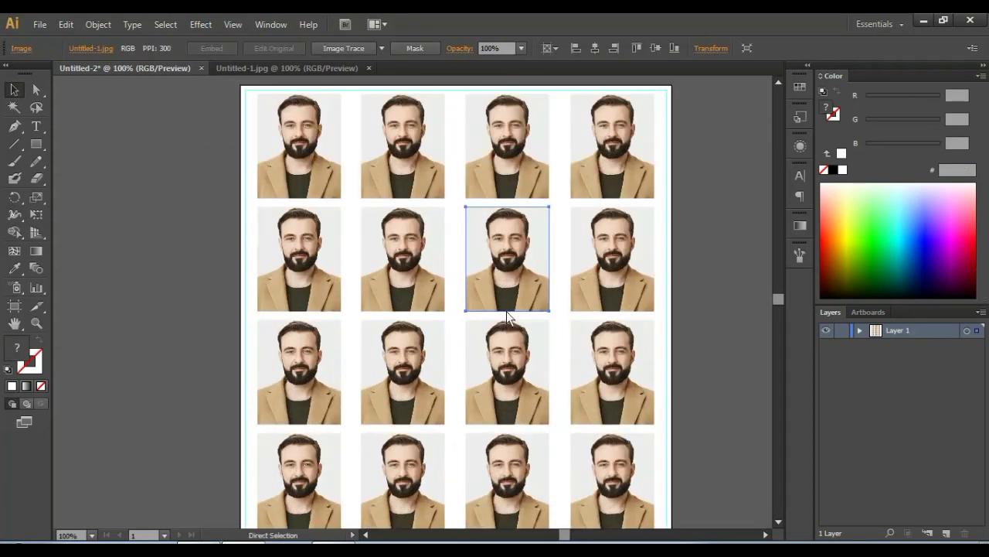
scroll(700, 317, "down", 5)
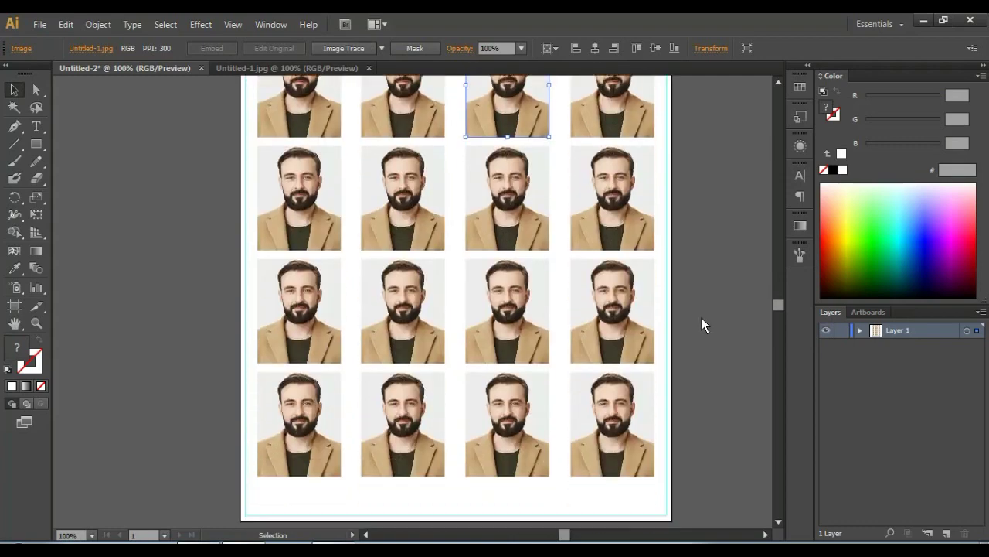
scroll(702, 319, "down", 2)
scroll(702, 319, "up", 2)
scroll(702, 319, "up", 2)
scroll(700, 318, "up", 2)
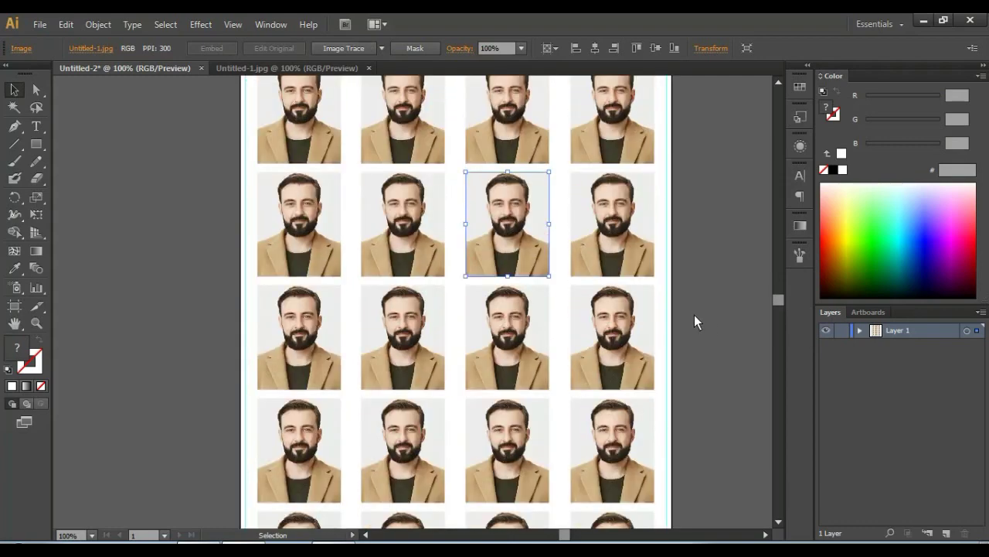
left_click(717, 307)
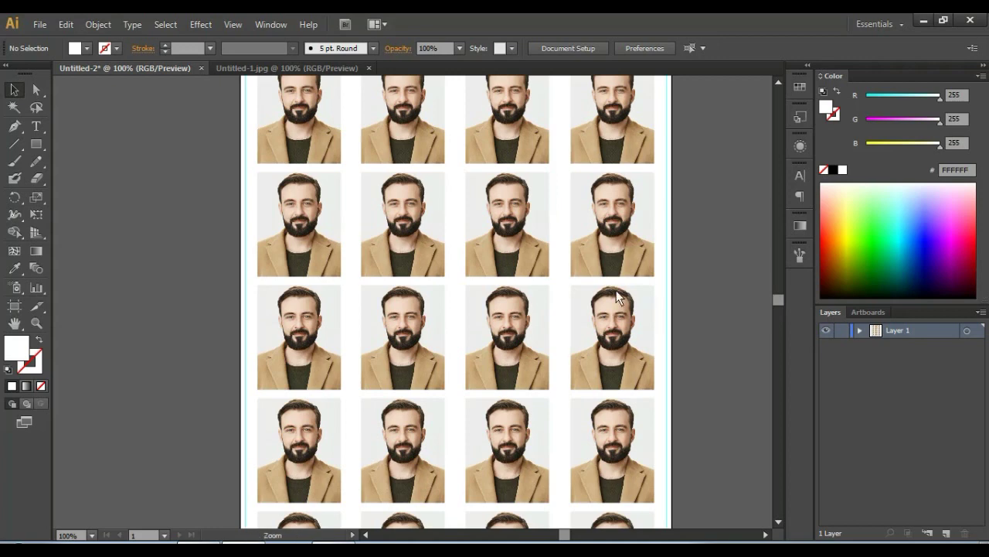
key("ctrl+minus")
scroll(198, 395, "down", 1)
scroll(162, 385, "down", 1)
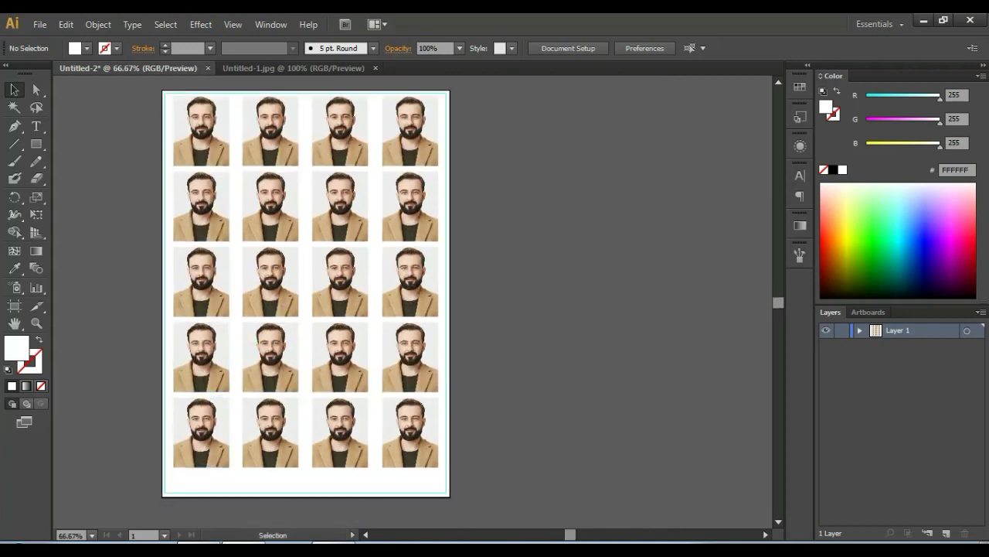
left_click(366, 534)
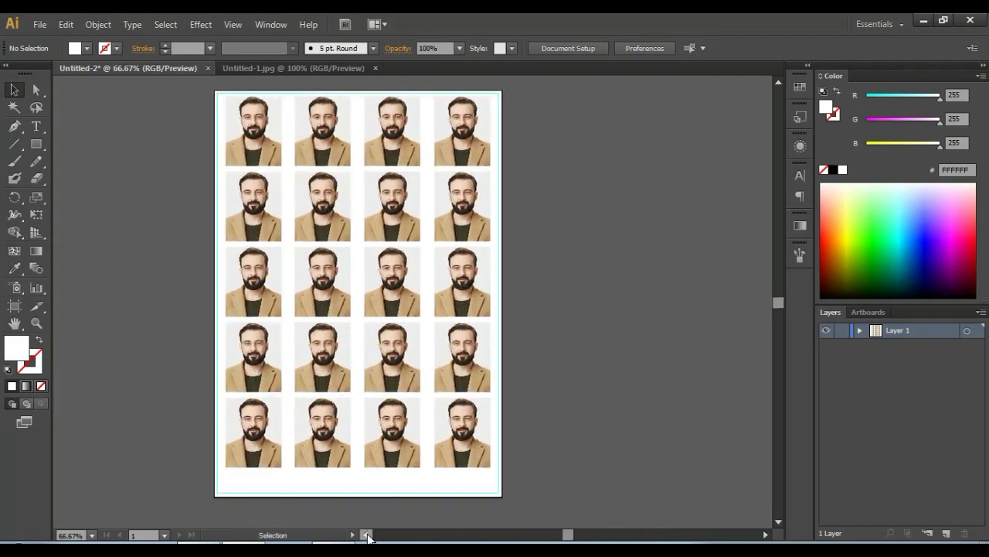
left_click(367, 535)
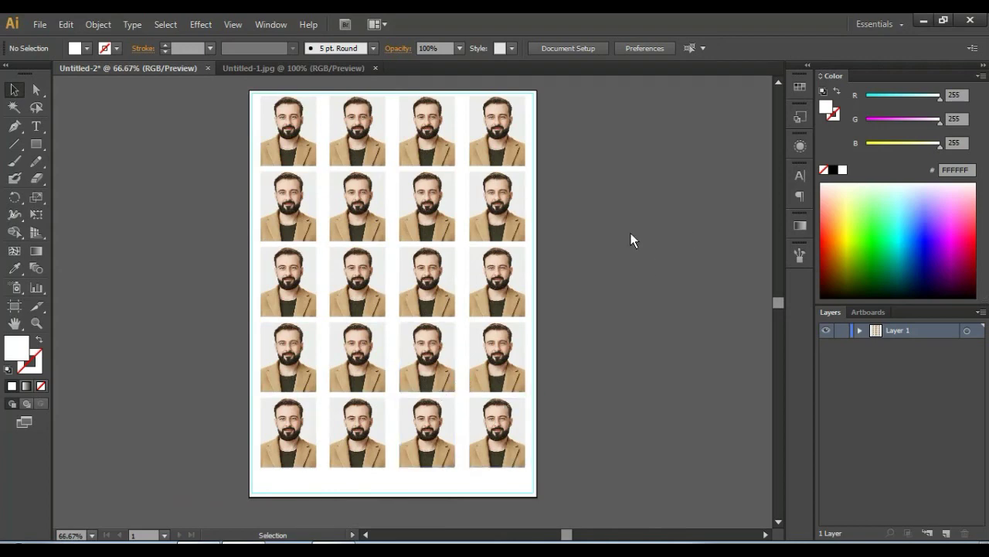
Step: Export the sheet as JPEG Untitled-2.jpg to the Desktop using artboard bounds
left_click(40, 24)
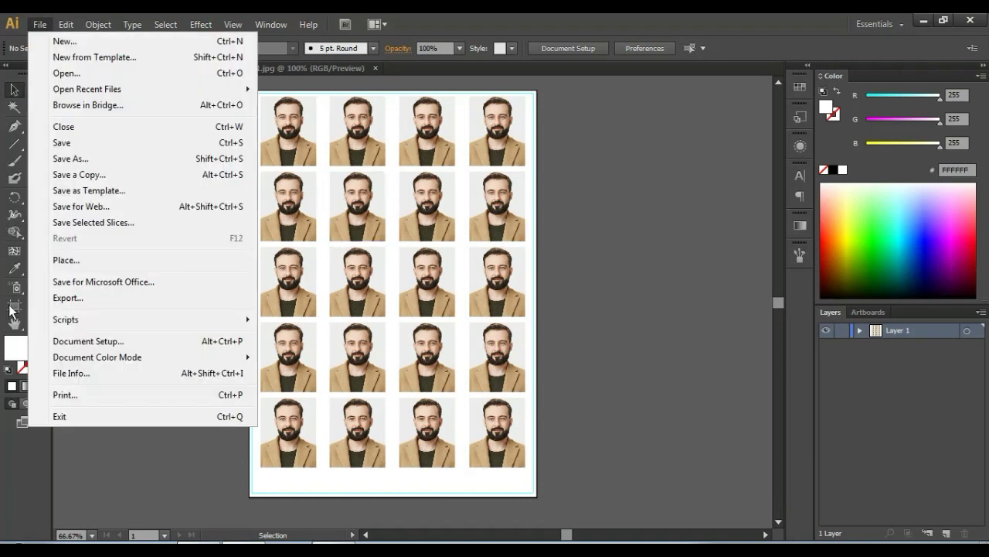
left_click(81, 297)
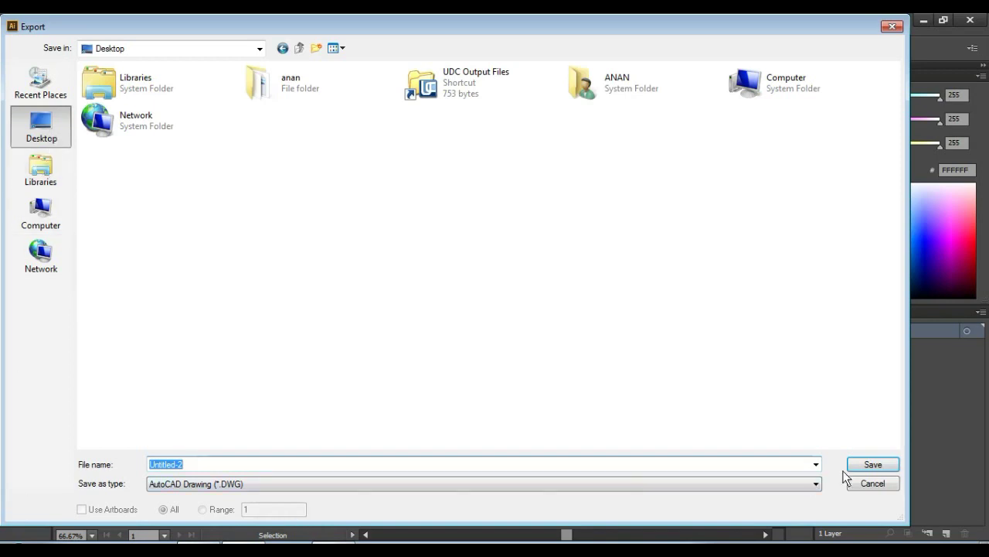
left_click(800, 485)
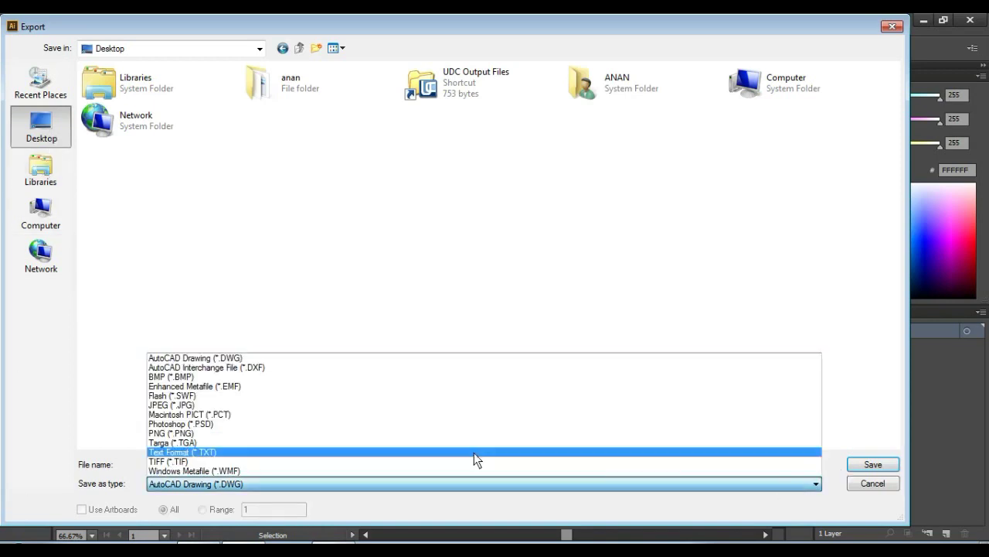
left_click(180, 405)
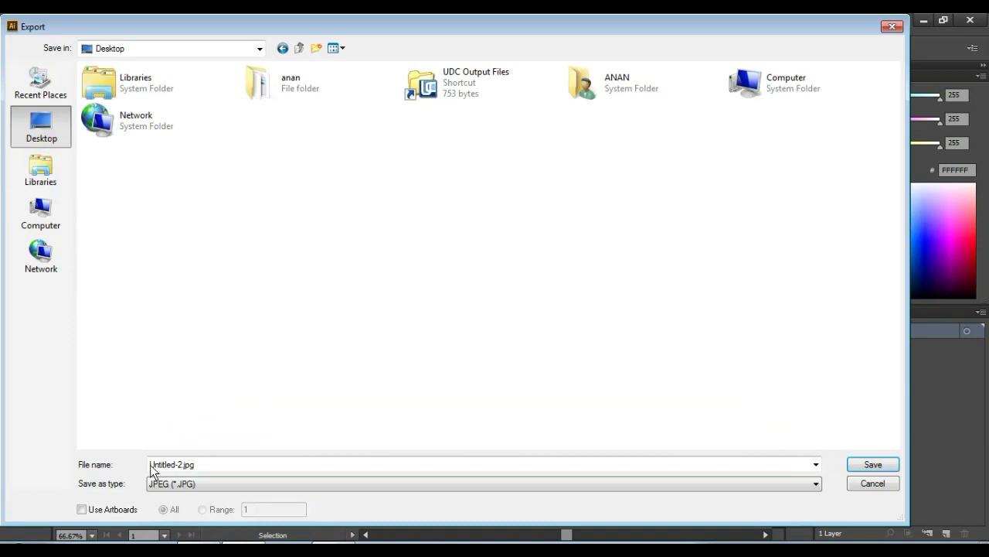
left_click(83, 509)
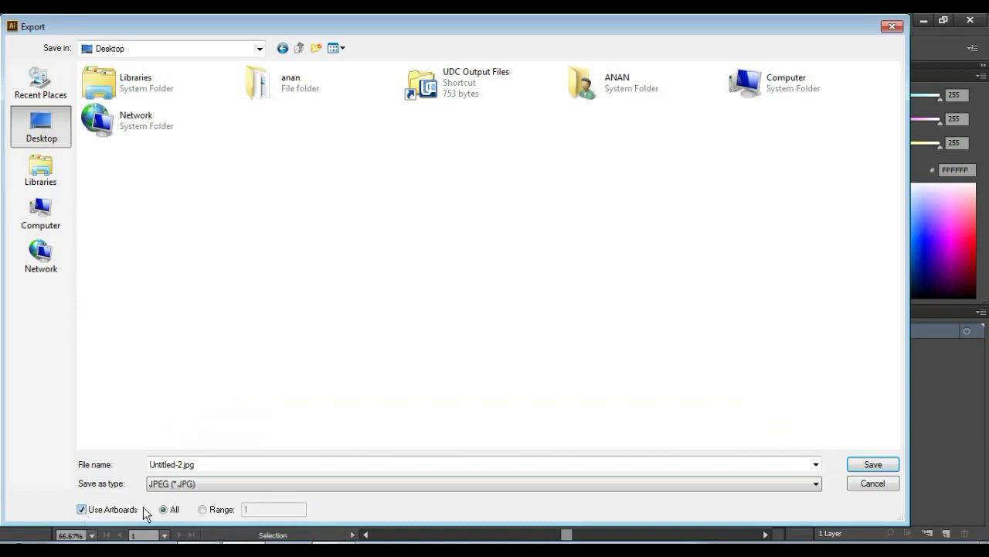
left_click(873, 465)
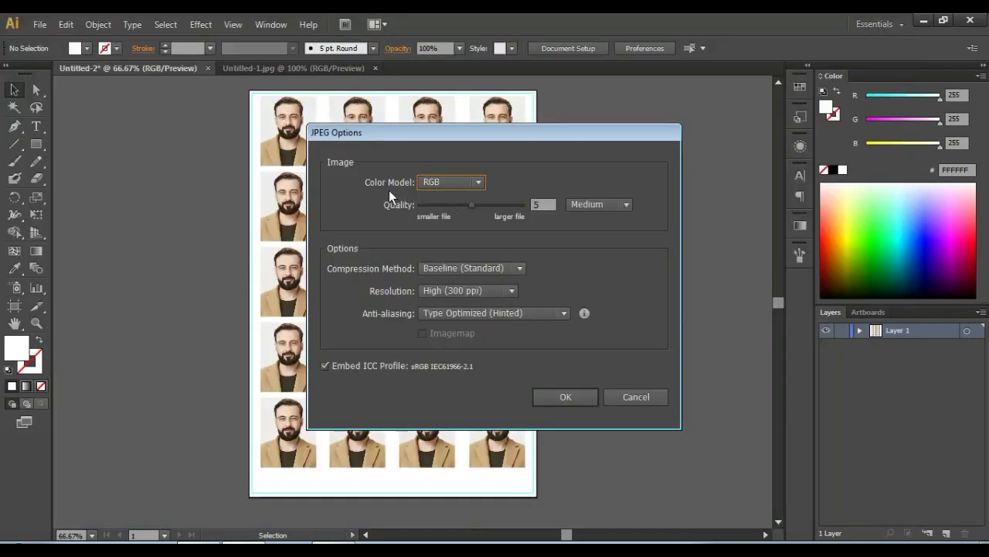
Step: Set the JPEG colour model to CMYK and confirm the export options
left_click(478, 182)
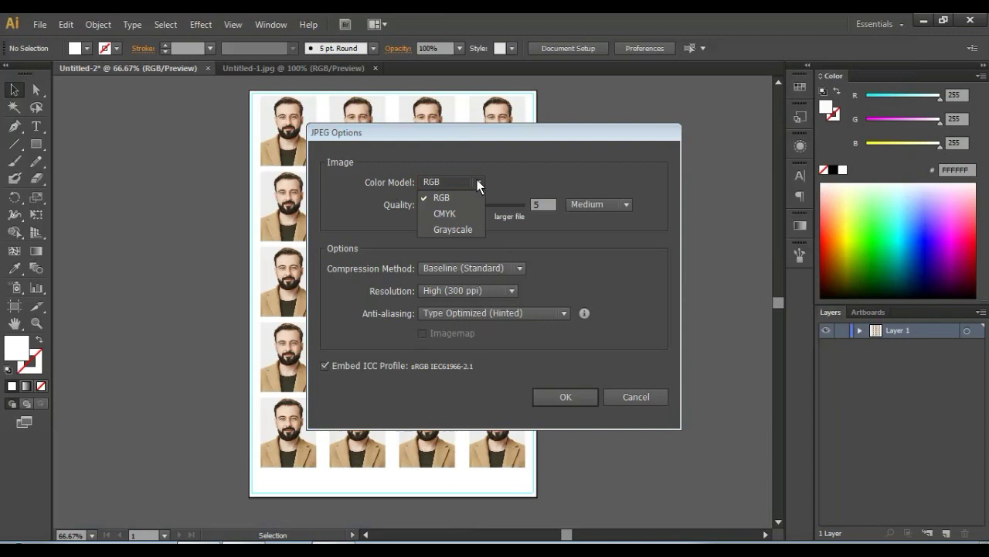
left_click(445, 215)
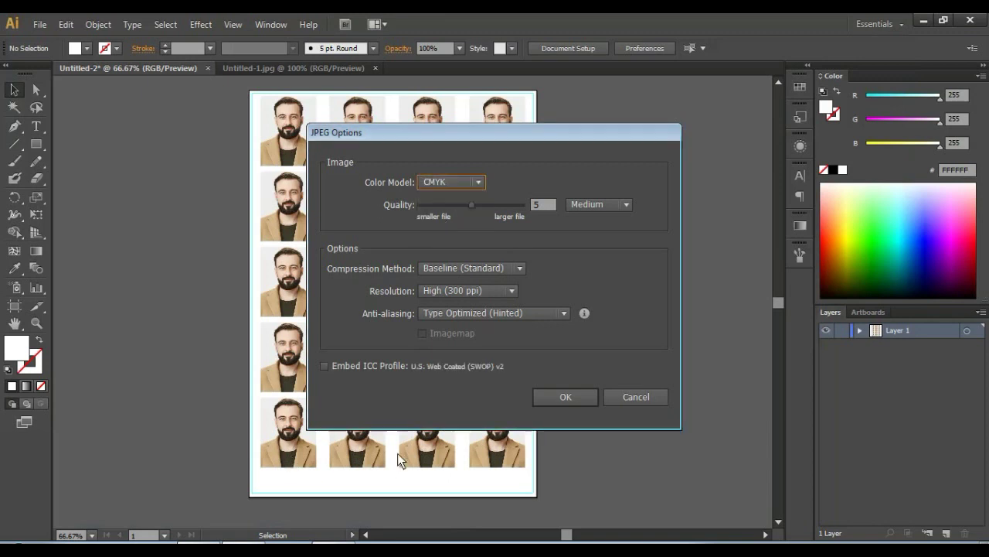
left_click(574, 396)
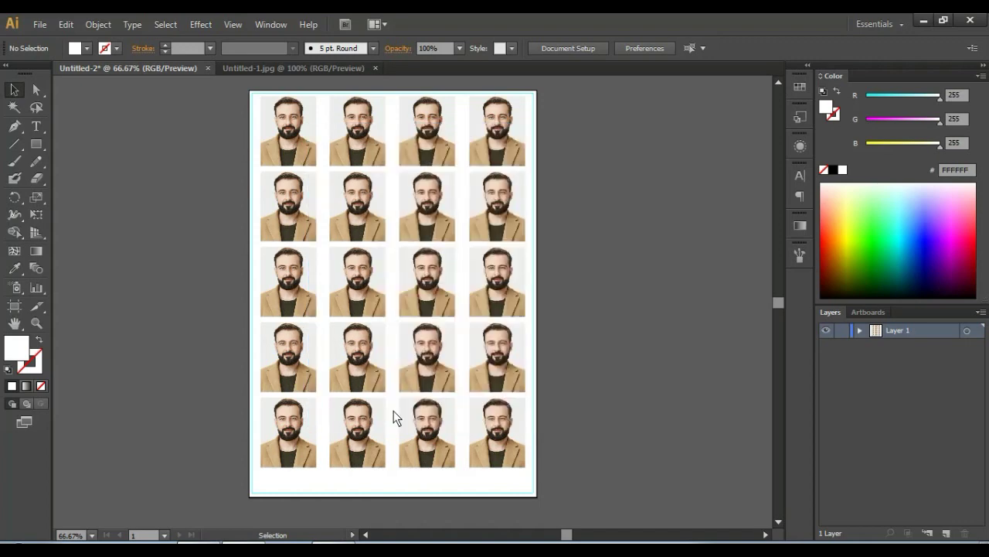
Step: Minimize Illustrator and open Untitled-2-01 from the desktop in Photo Viewer
left_click(924, 21)
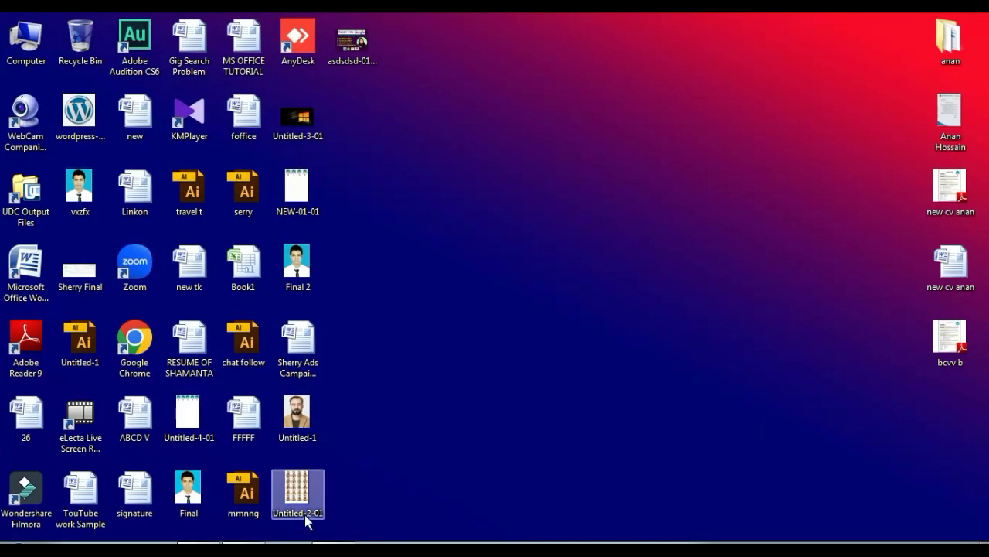
left_click_drag(297, 487, 516, 50)
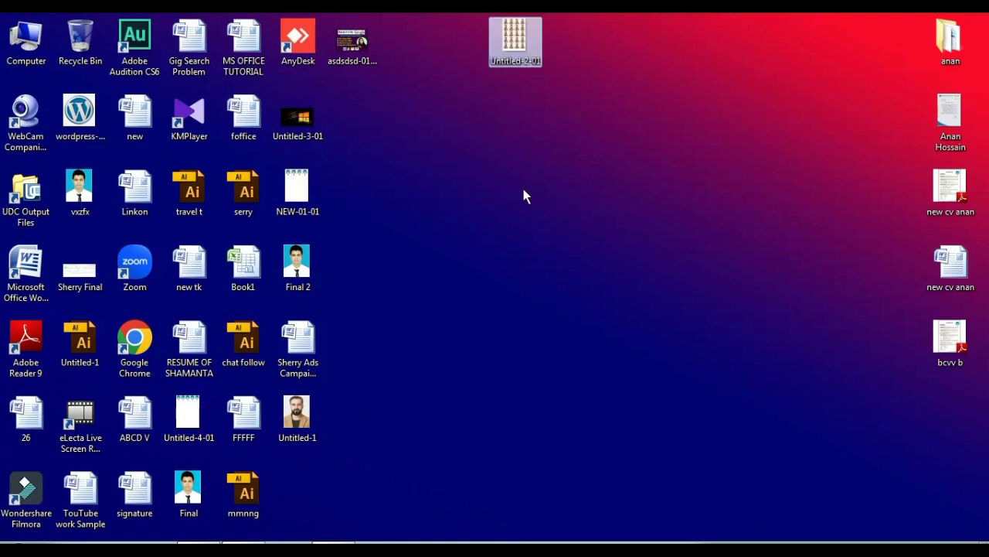
double_click(517, 35)
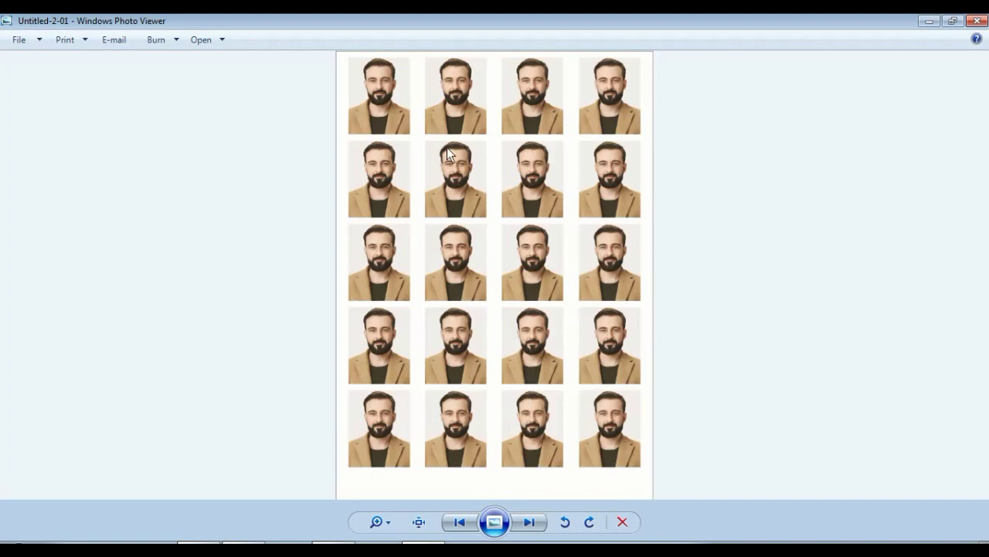
Step: Zoom in and out on the 20-photo sheet to check detail, then close Photo Viewer
scroll(436, 181, "up", 5)
key("Up")
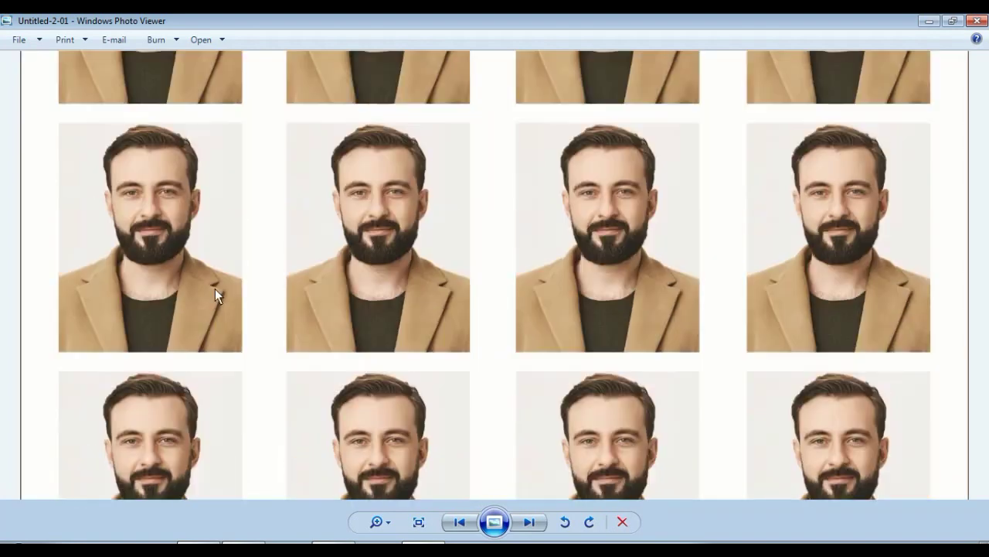
scroll(514, 251, "down", 5)
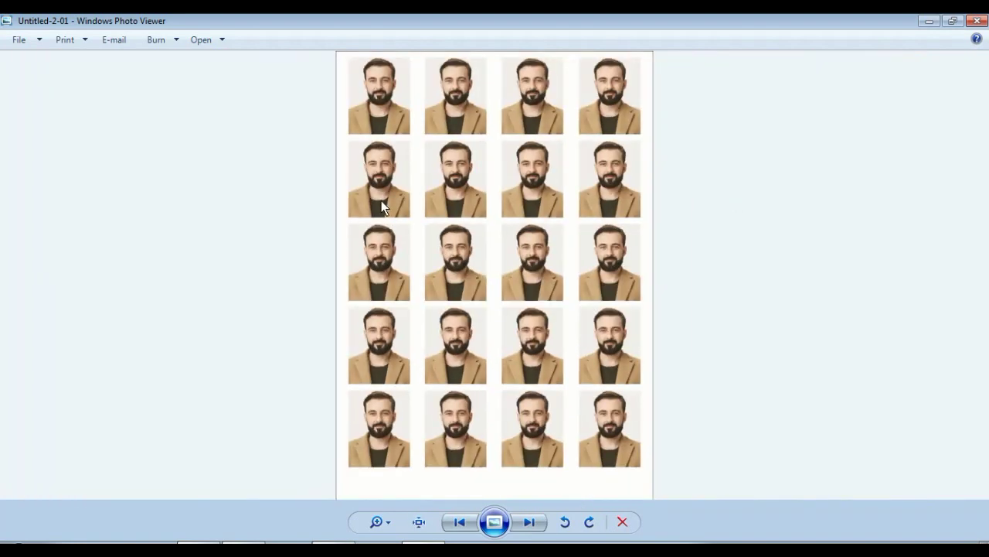
scroll(397, 203, "up", 2)
scroll(397, 203, "down", 2)
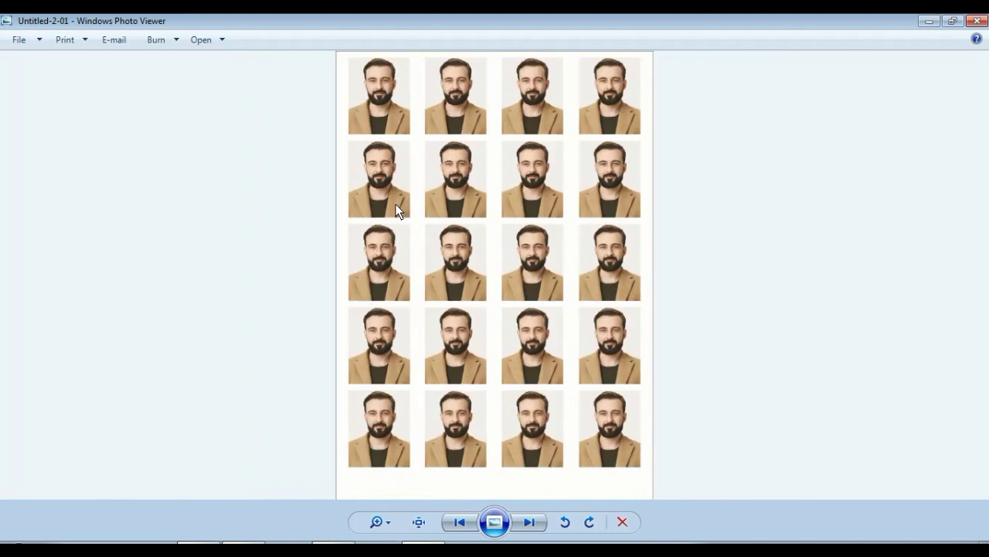
left_click(978, 21)
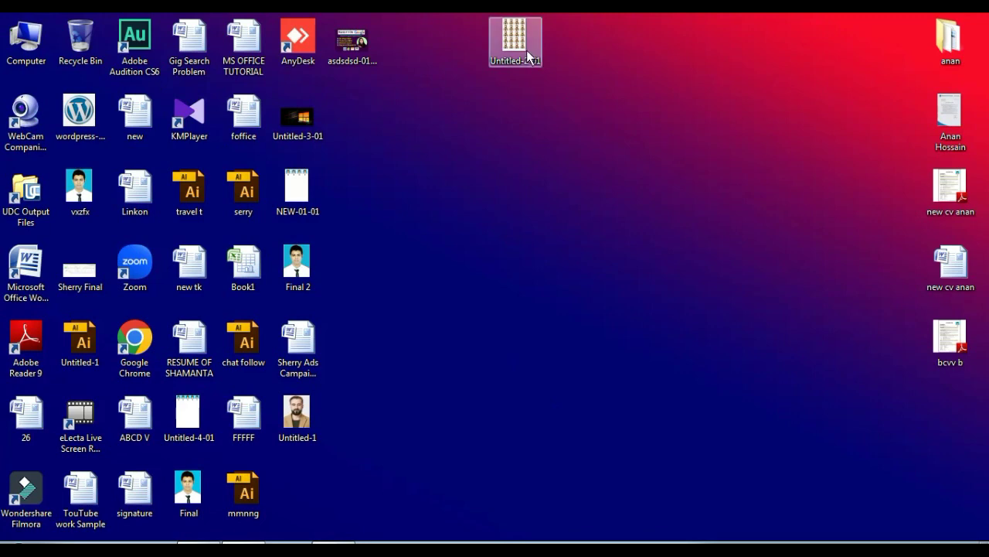
Step: Place Untitled-2-01 beside Untitled-3-01, reopen and close it, then return to Illustrator
left_click_drag(527, 51, 370, 142)
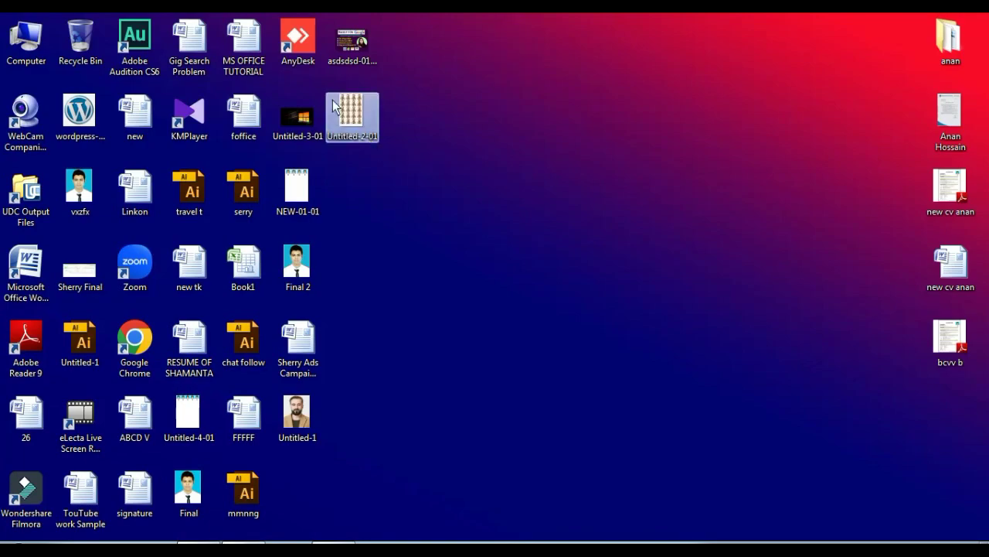
double_click(334, 105)
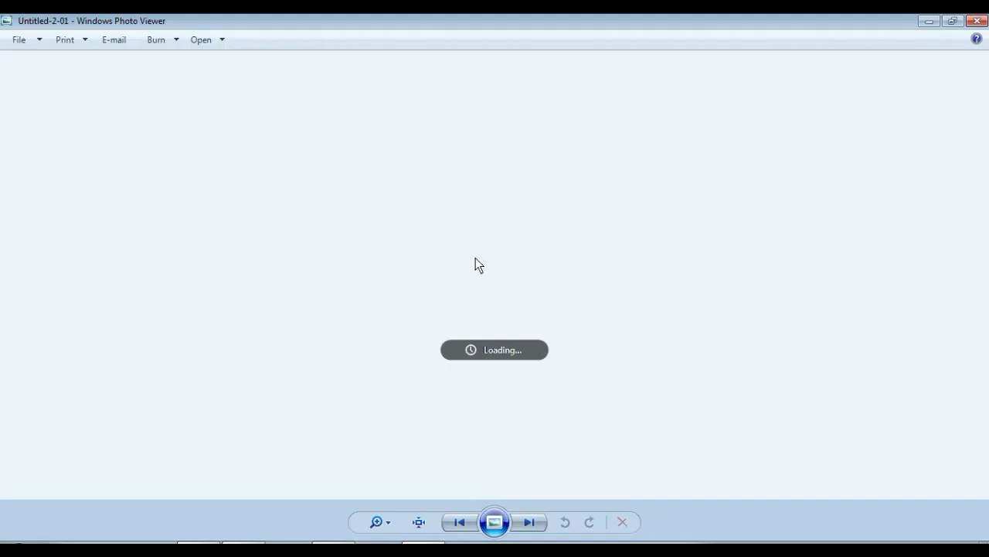
left_click(978, 21)
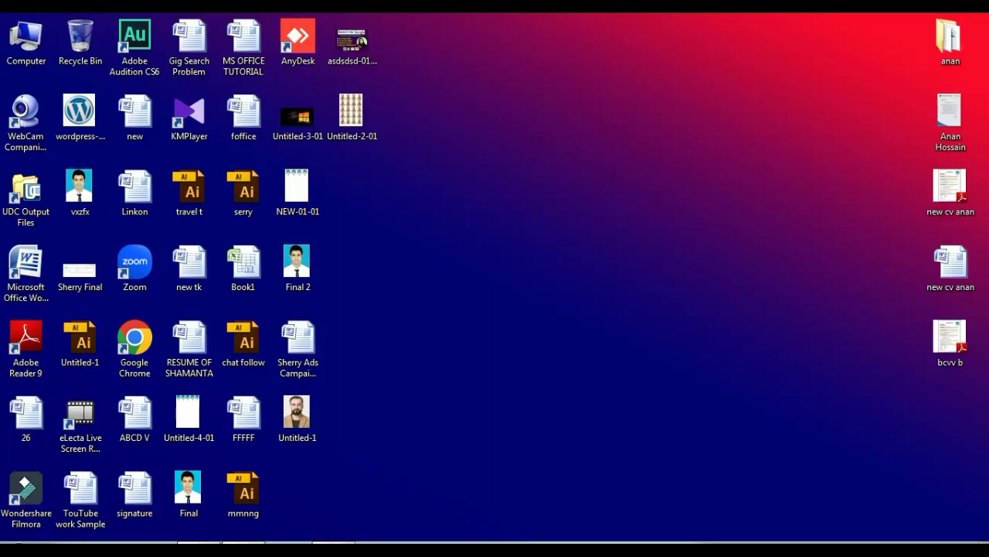
key("alt+Tab")
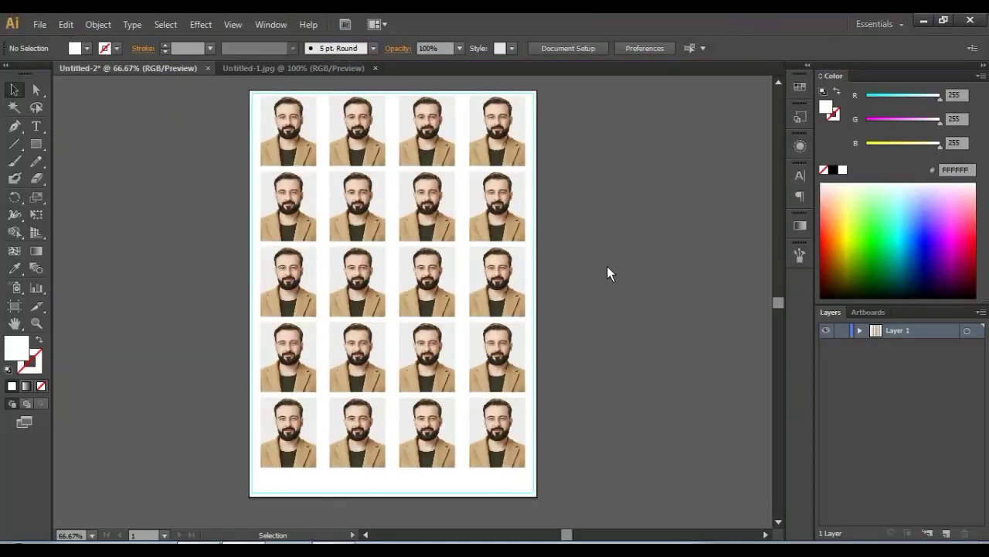
Step: Bring Photoshop's edited Untitled-1 passport portrait to the front
scroll(628, 285, "up", 1)
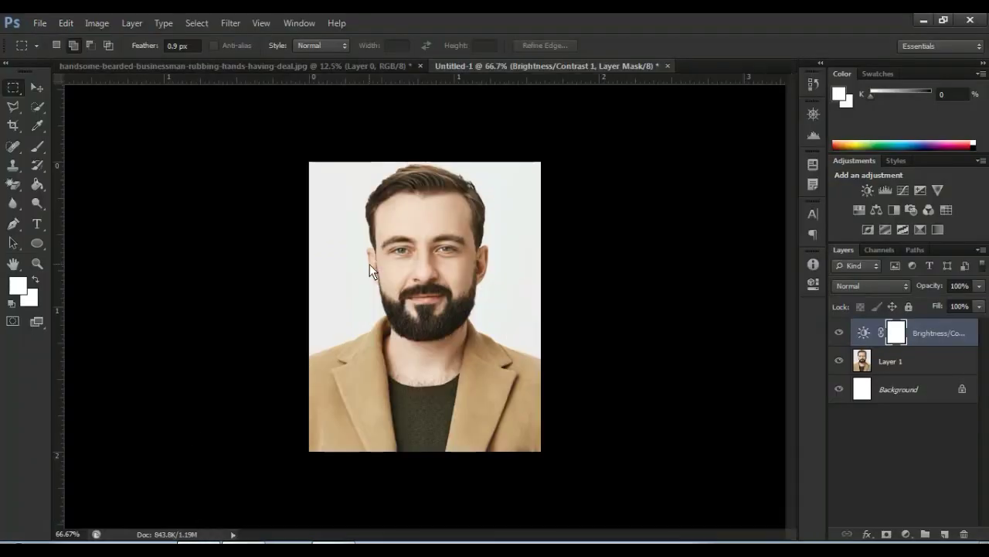
Step: Review the 1.6 × 2 inch new-document settings, cancel, and close Untitled-1 without saving
left_click(40, 27)
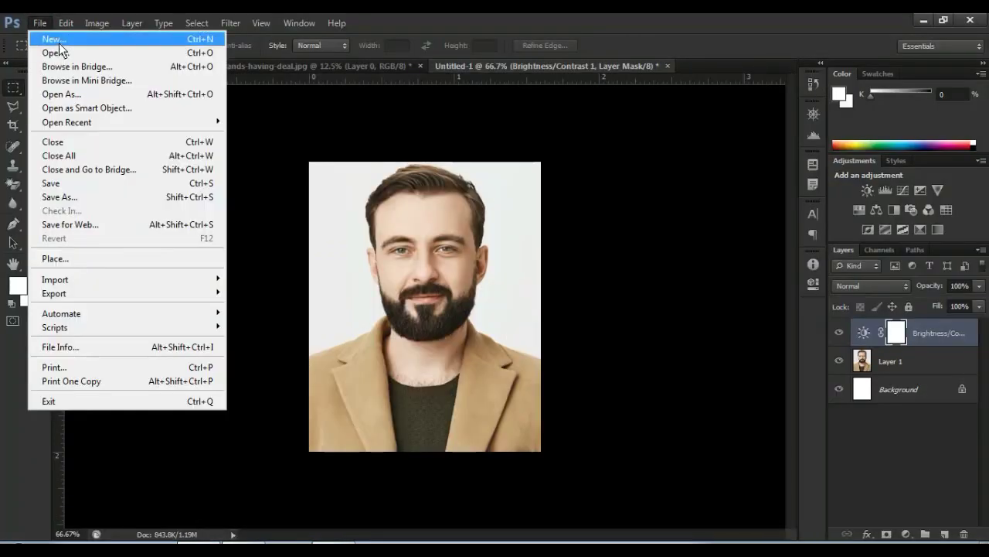
key("ctrl+n")
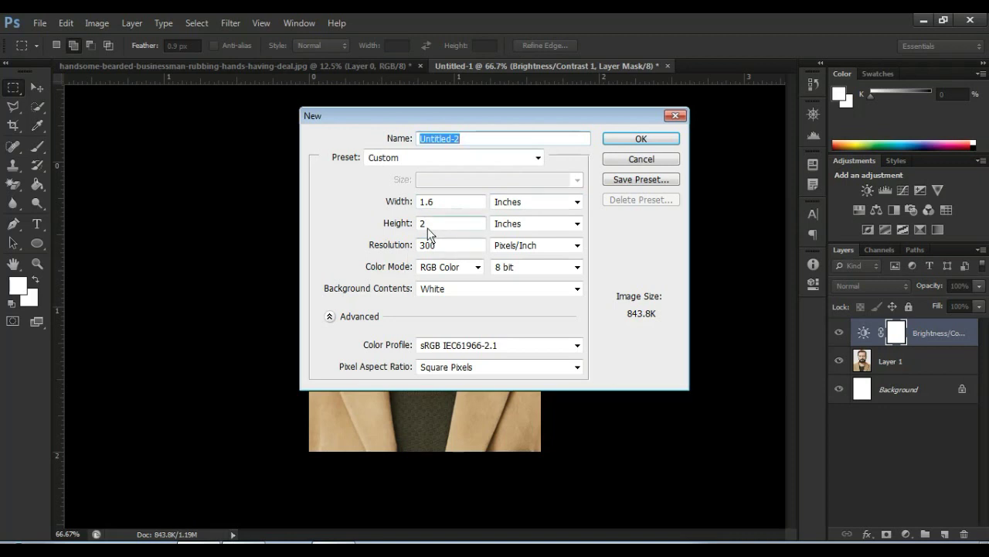
left_click(444, 200)
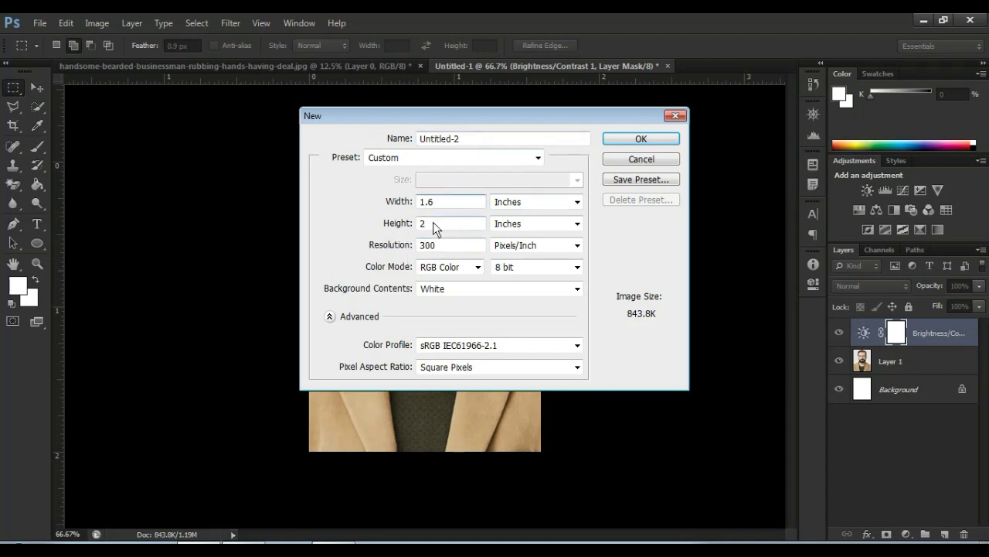
left_click(432, 223)
left_click(676, 116)
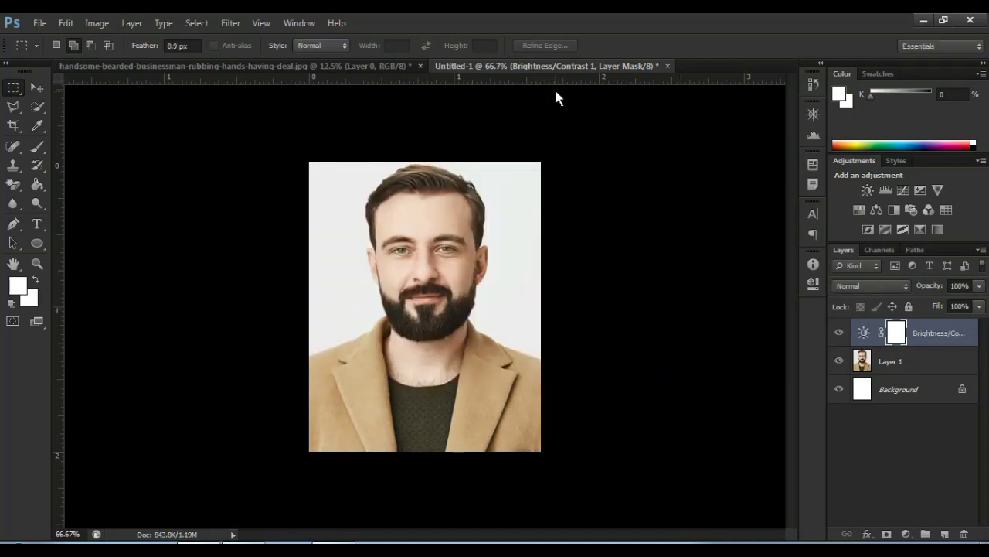
left_click(669, 66)
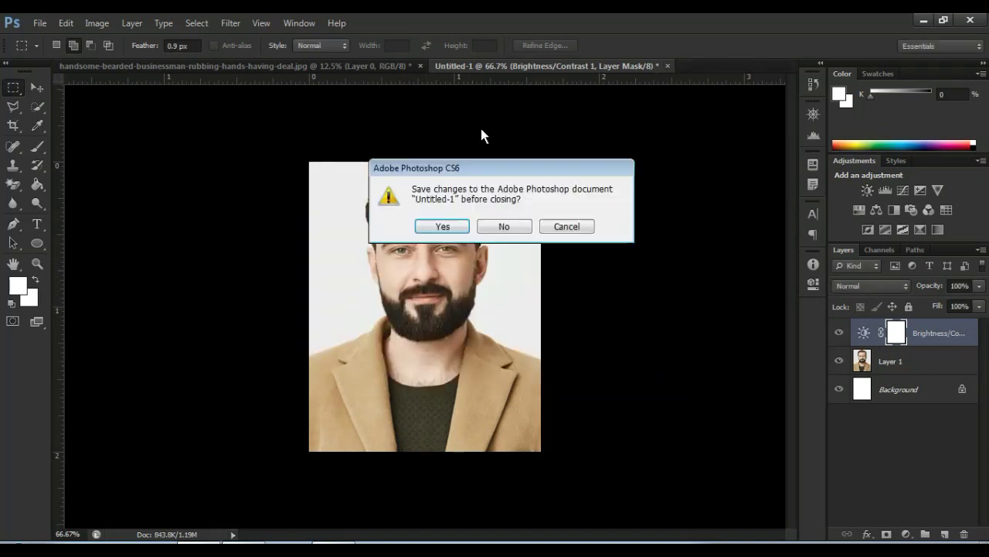
left_click(503, 229)
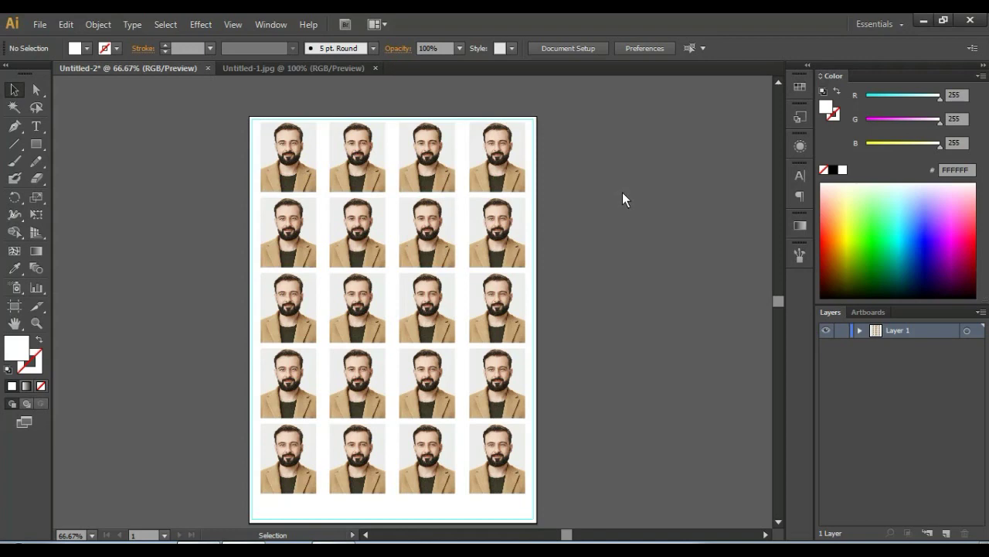
scroll(611, 205, "down", 1)
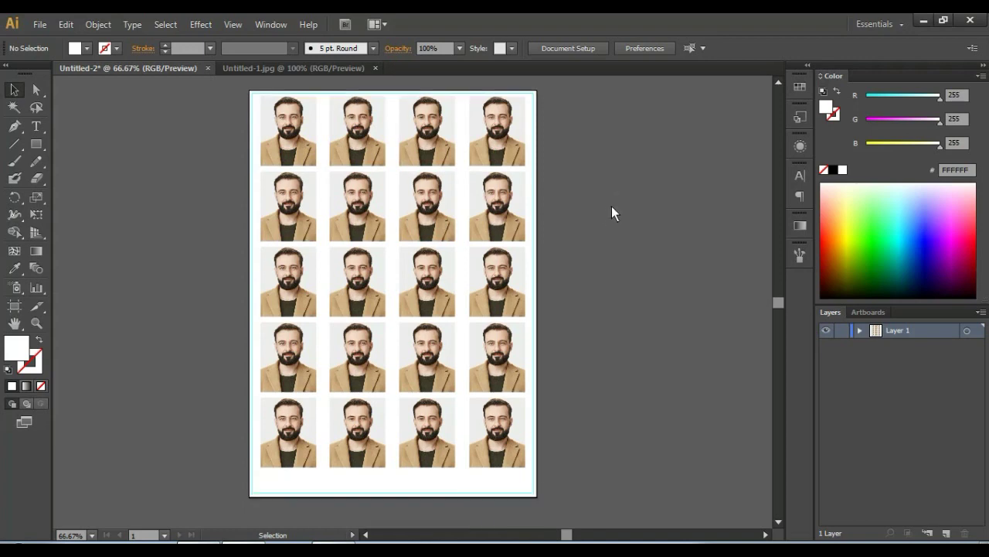